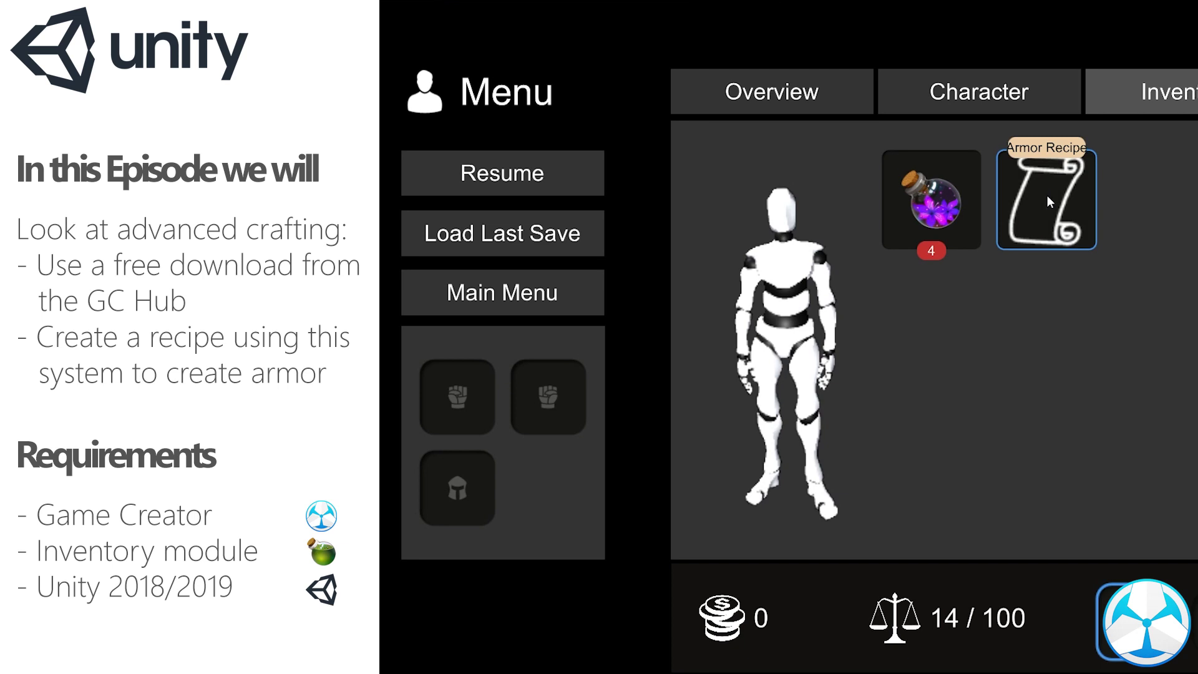
# Use the Armor Recipe from the inventory and resume the game.
pyautogui.click(1056, 208)
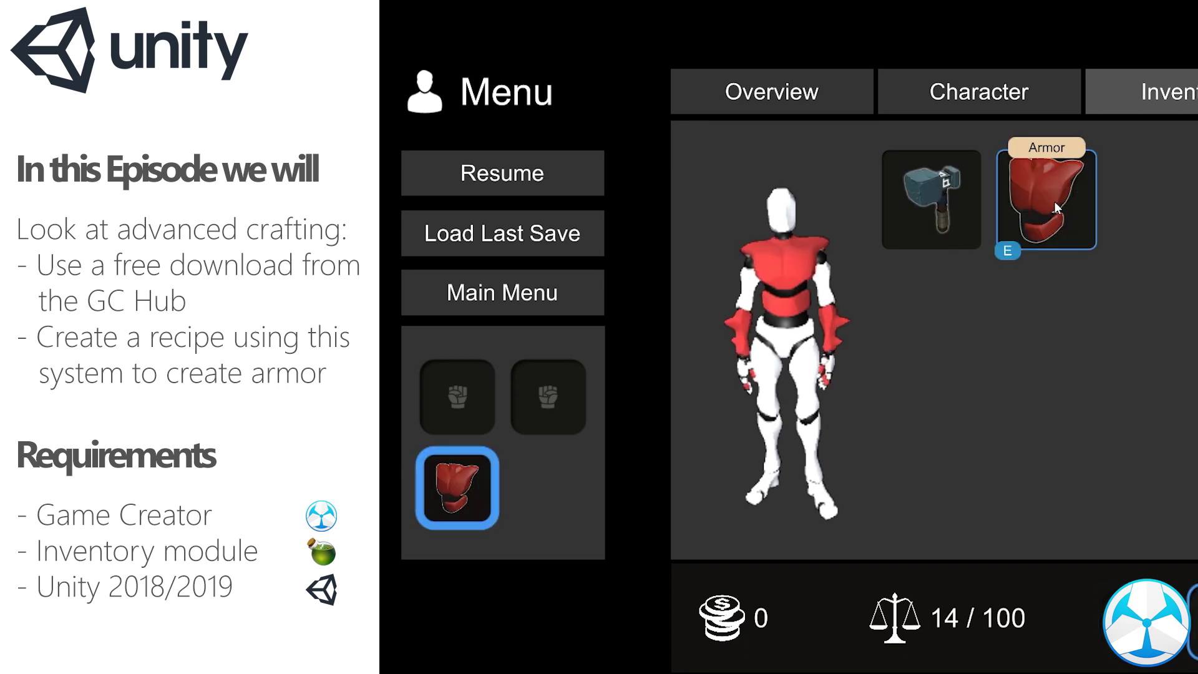
pyautogui.click(555, 179)
pyautogui.press('w')
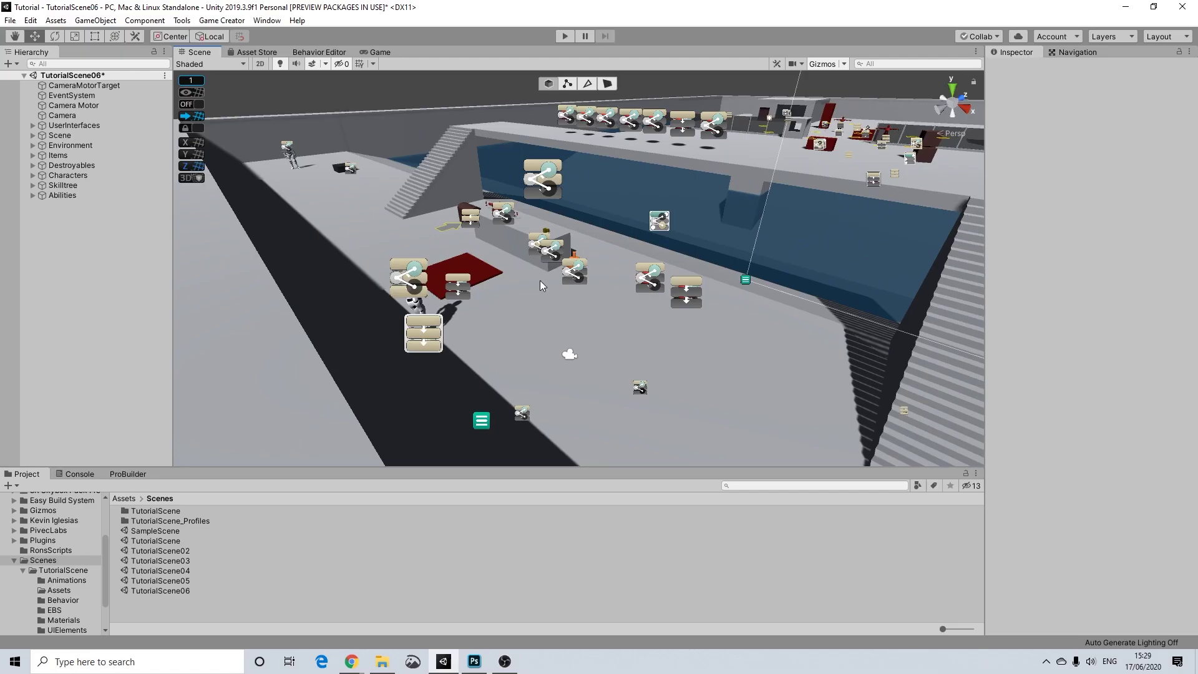
# Examine the Potion and Flowers recipe, including its add-item action, in the Game Creator inventory preferences.
pyautogui.click(221, 19)
pyautogui.click(250, 94)
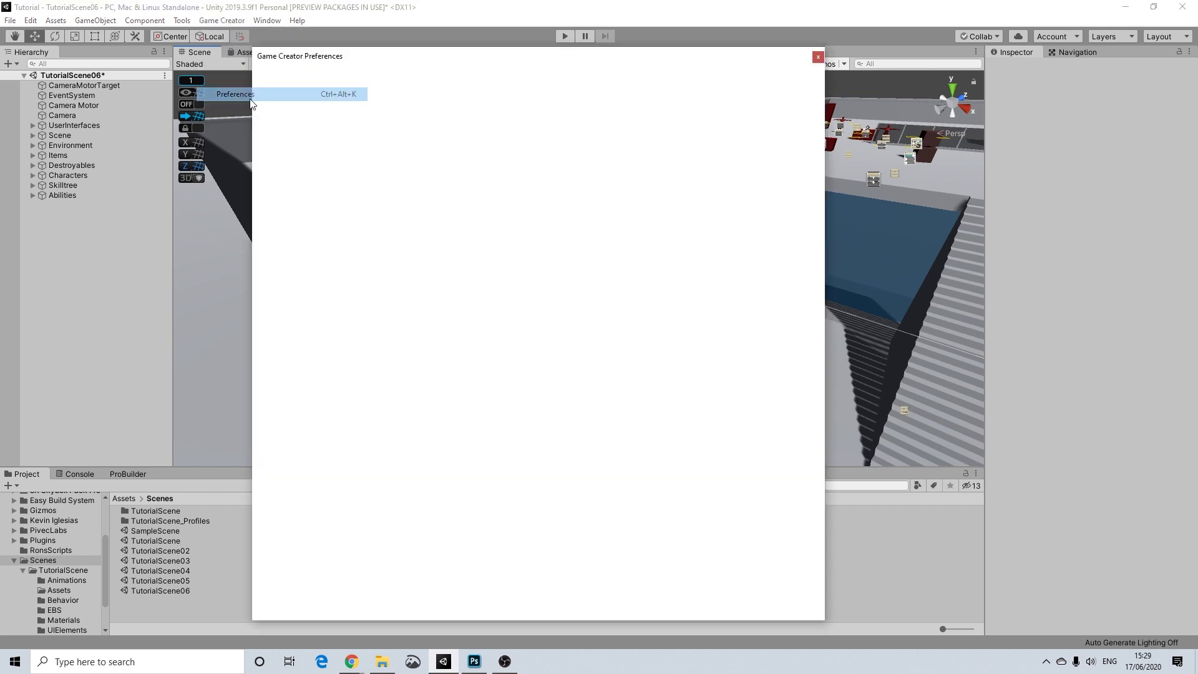
pyautogui.click(630, 89)
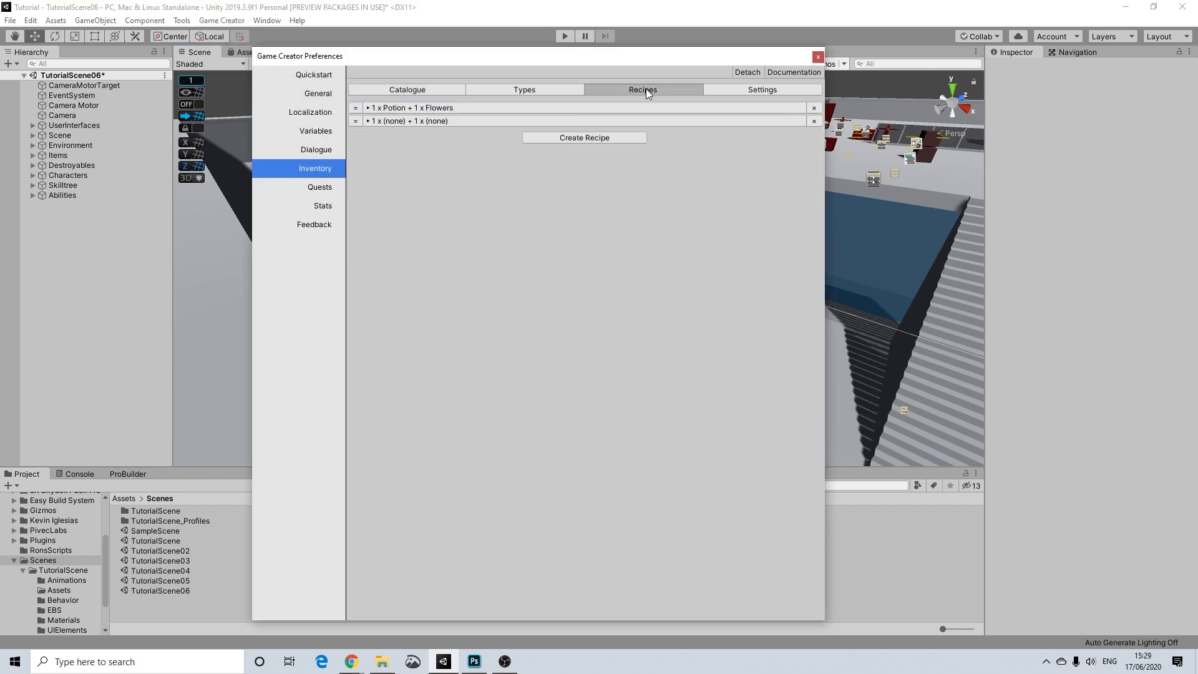
pyautogui.click(442, 121)
pyautogui.click(442, 109)
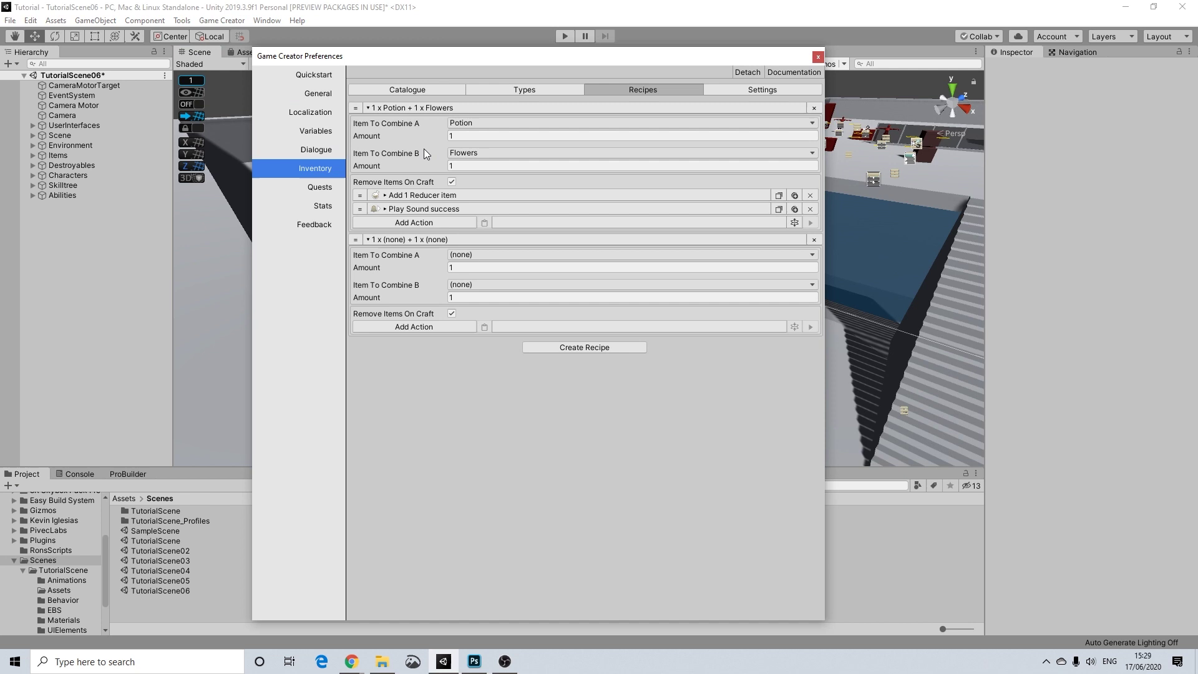
pyautogui.click(423, 196)
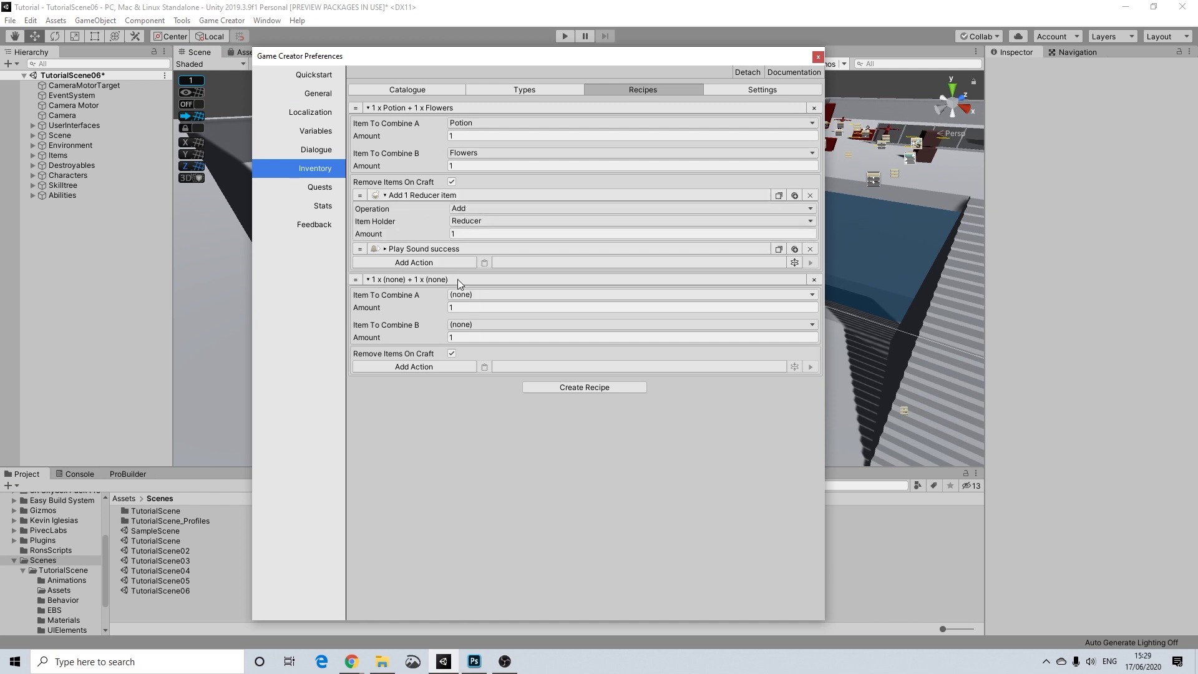
pyautogui.click(437, 107)
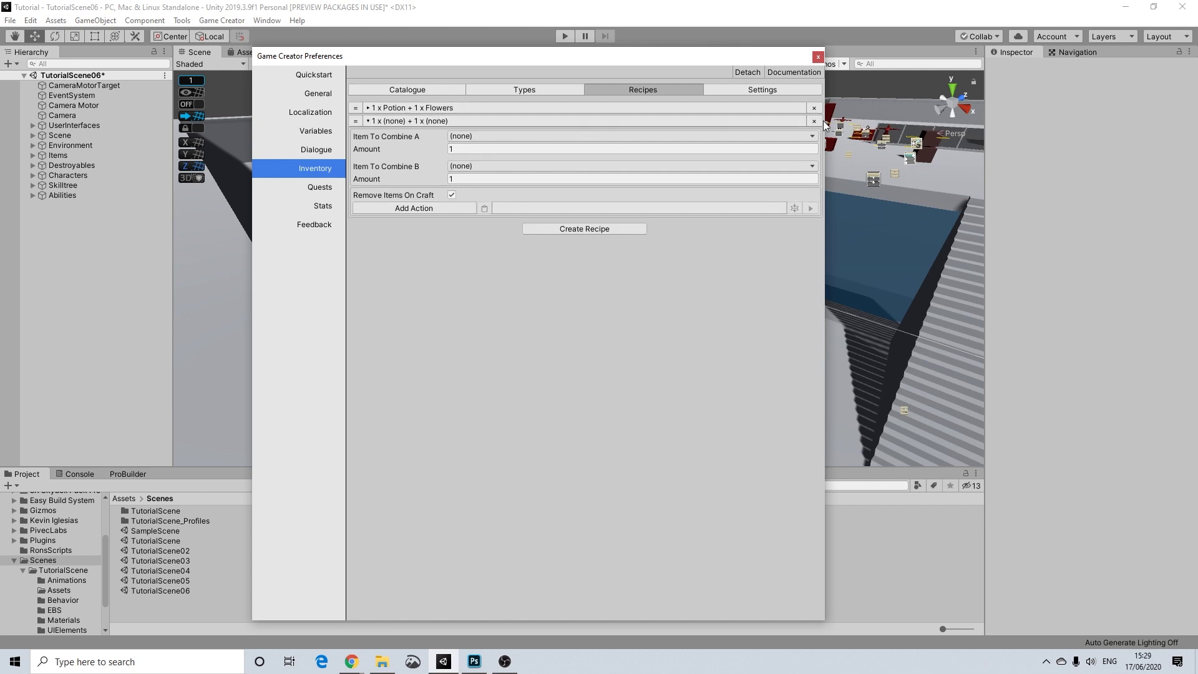
# Delete the empty recipe, create a new blank one, check its Item To Combine A field and close the preferences.
pyautogui.hotkey('ctrl', 'z')
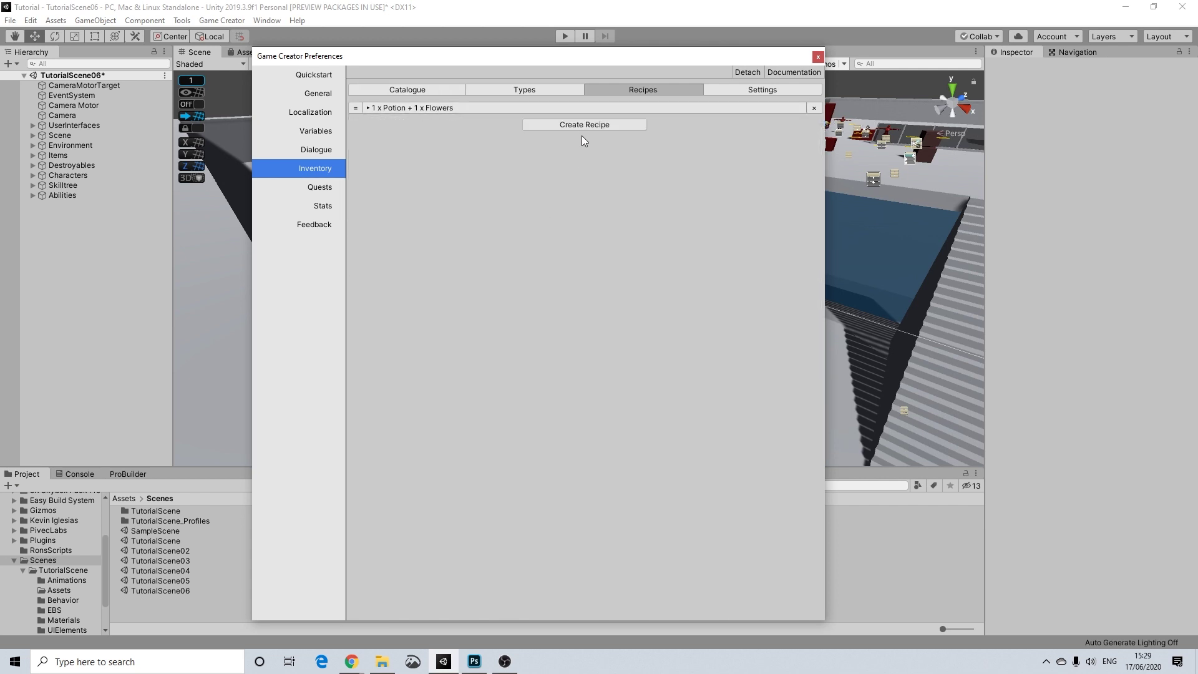
pyautogui.click(567, 127)
pyautogui.click(400, 121)
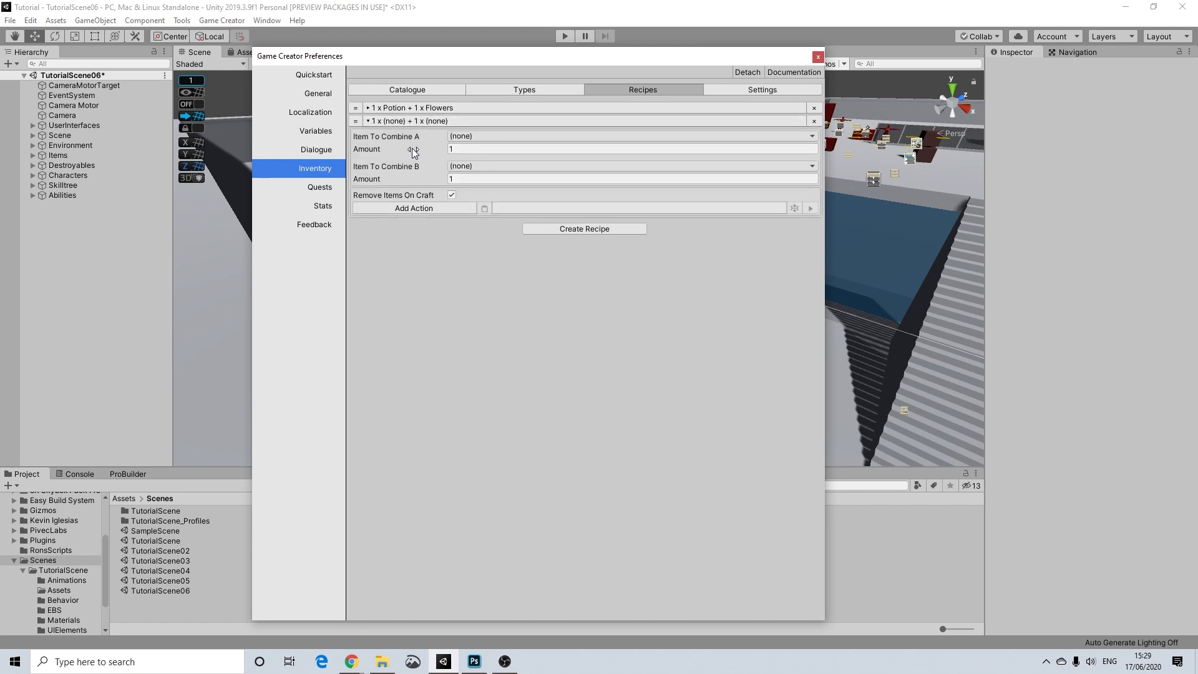
pyautogui.click(479, 136)
pyautogui.click(440, 143)
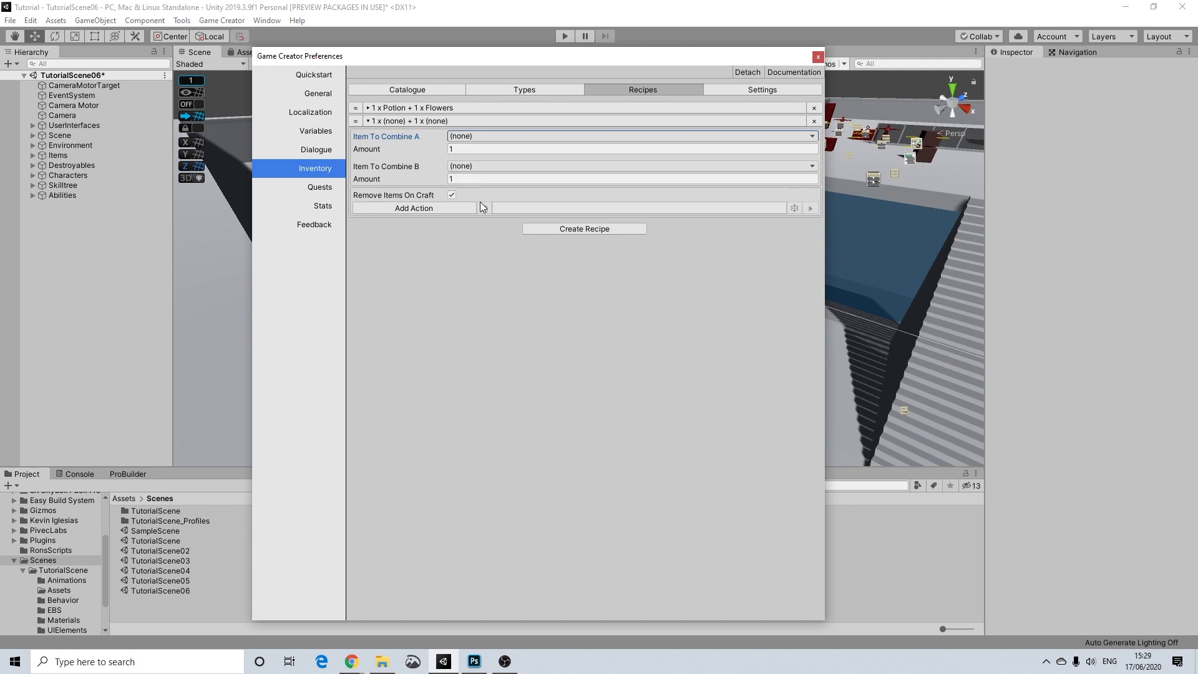
pyautogui.click(817, 57)
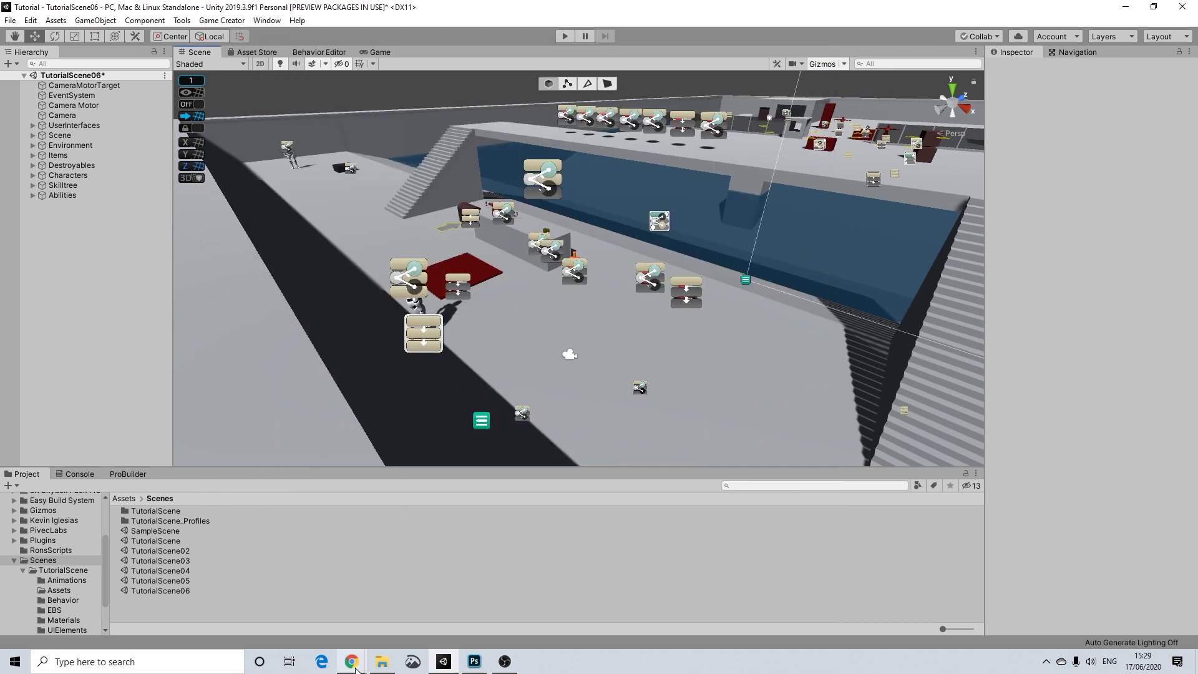
# Switch to Chrome, review the Crafting System Multiple Ingredients page on the Game Creator Hub, and return to Unity.
pyautogui.moveTo(358, 666)
pyautogui.click(452, 611)
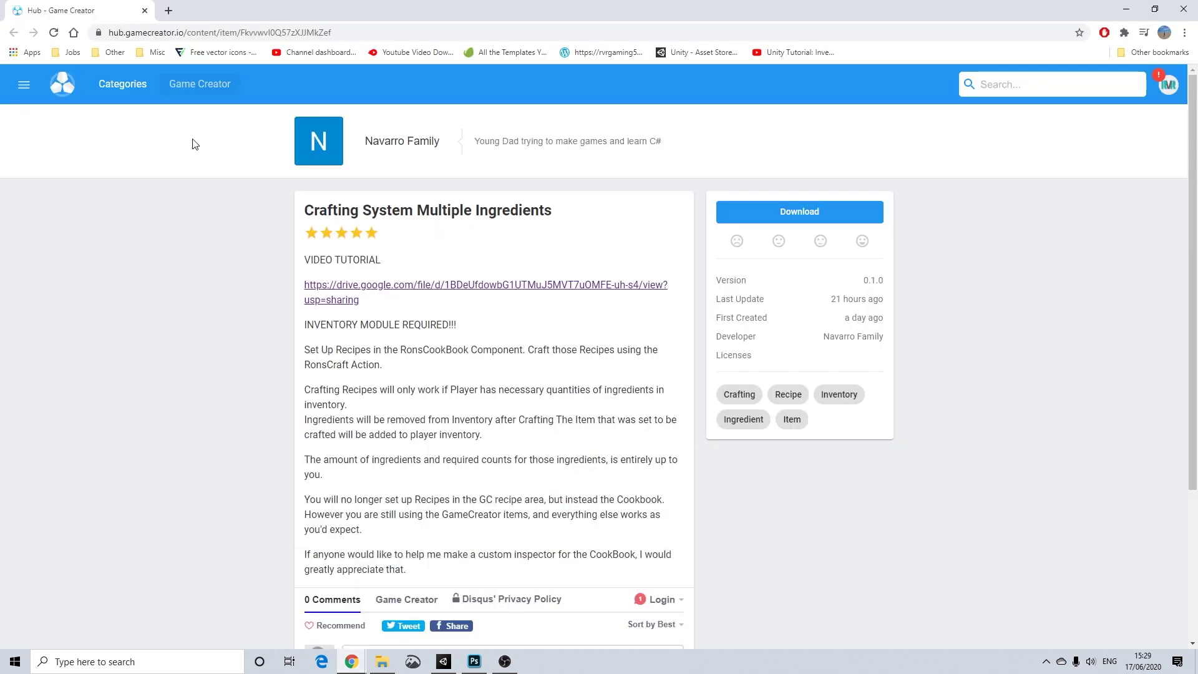
pyautogui.scroll(-1, 222, 231)
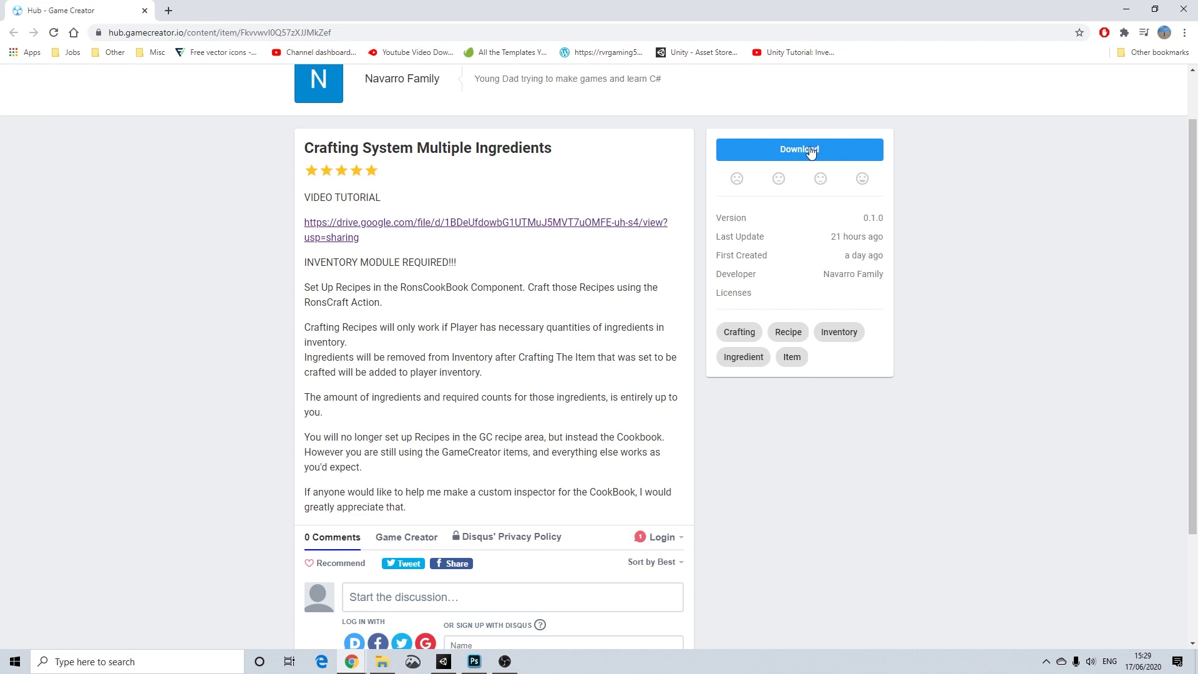
pyautogui.scroll(1, 759, 161)
pyautogui.click(1125, 9)
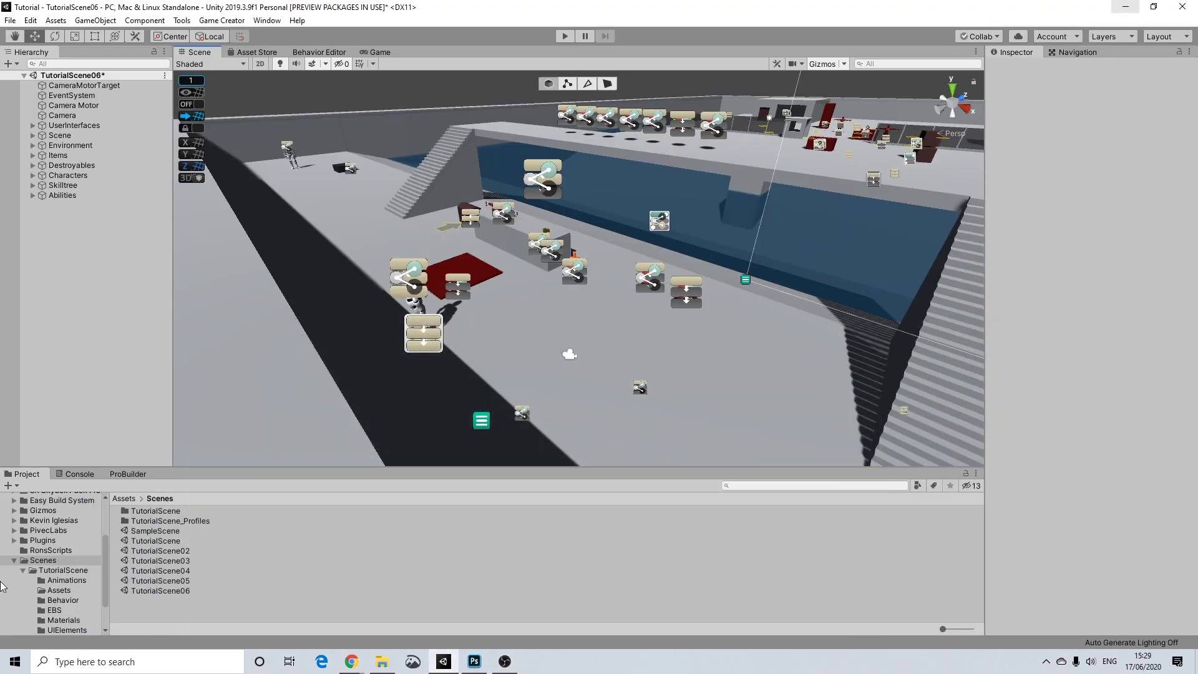
# Collapse the Scenes folder and open the RonsScripts folder in the project assets.
pyautogui.click(14, 560)
pyautogui.click(48, 599)
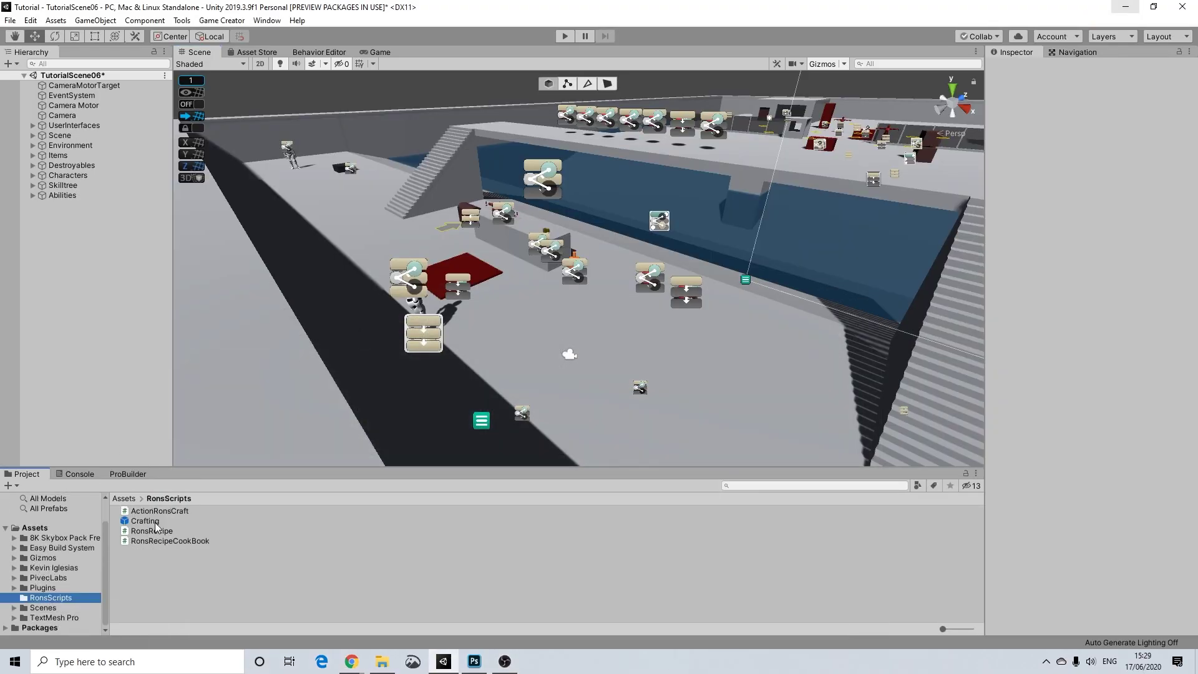
pyautogui.moveTo(542, 259); pyautogui.dragTo(443, 309, button='middle')
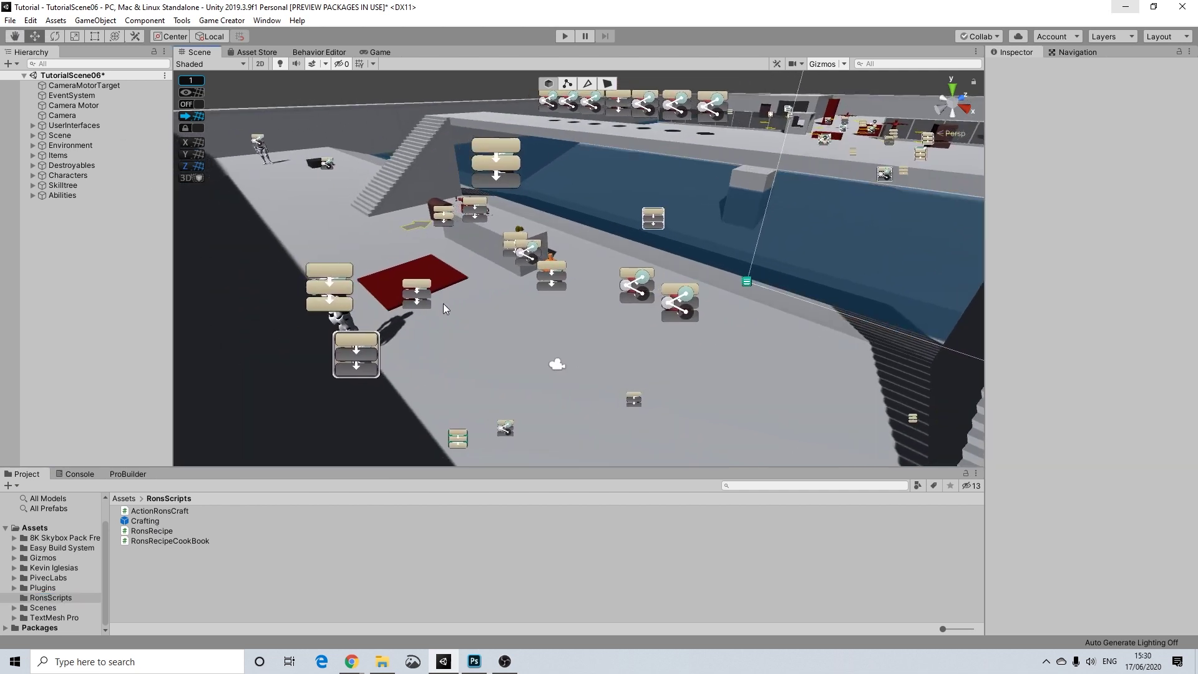
pyautogui.scroll(-1, 446, 274)
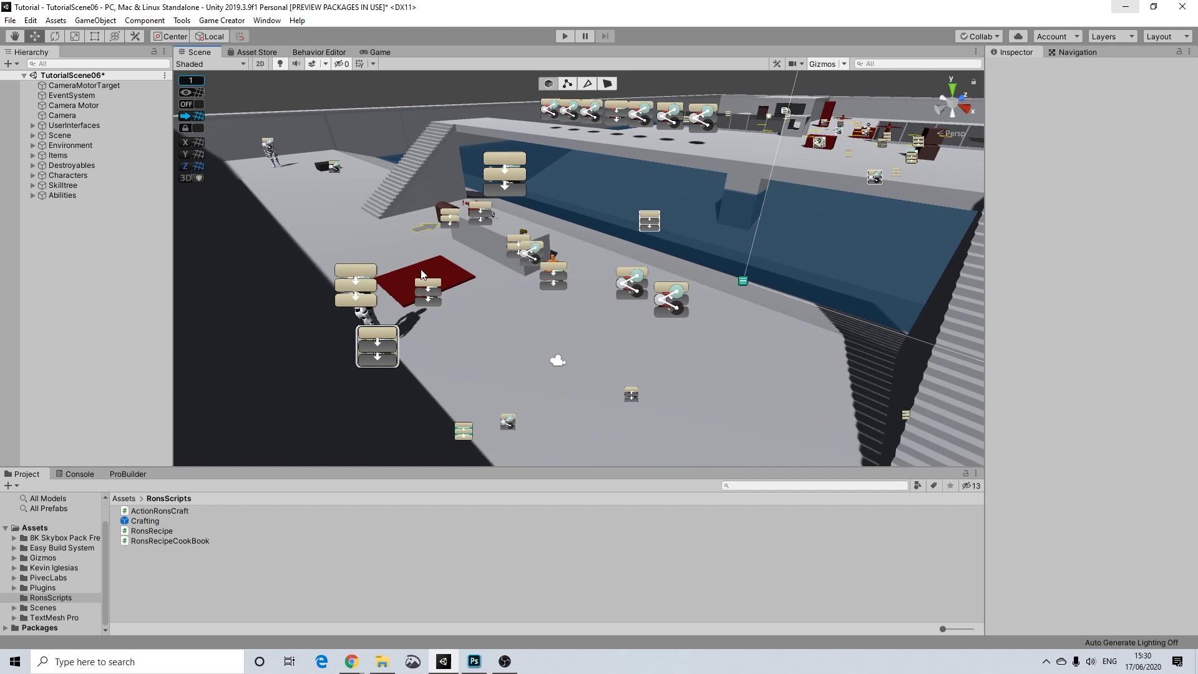
pyautogui.scroll(-3, 418, 288)
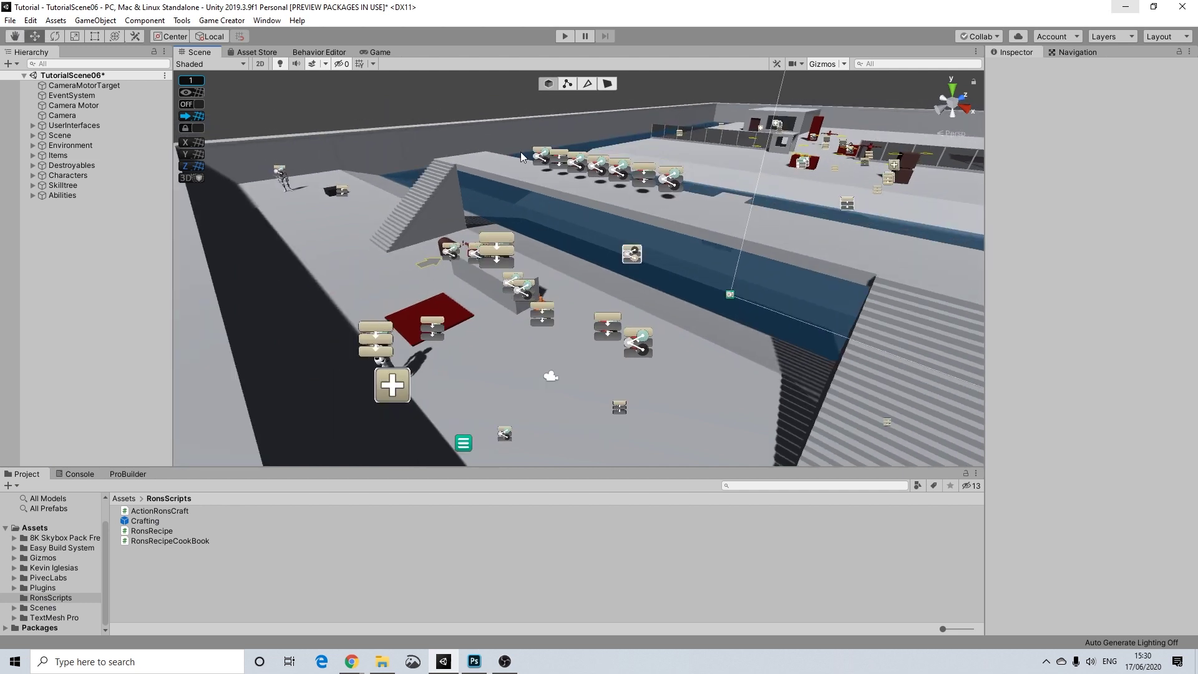
pyautogui.scroll(3, 425, 298)
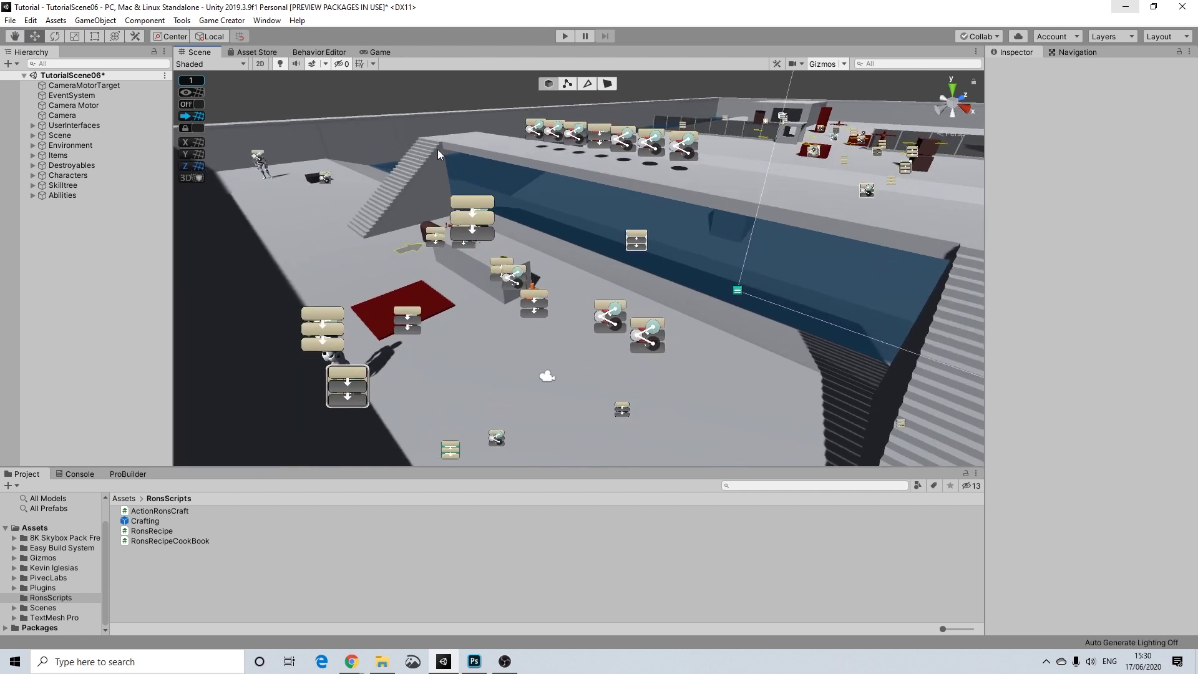
pyautogui.scroll(-2, 504, 188)
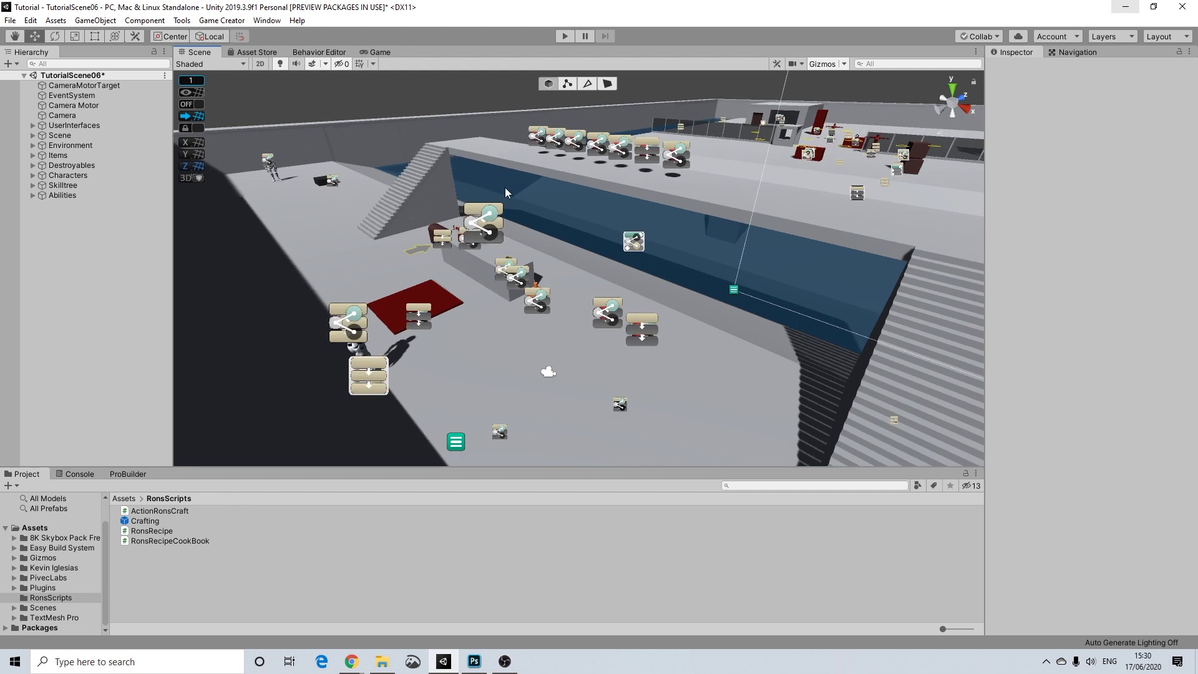
# Create an empty game object in the scene and name it RecipeSword.
pyautogui.rightClick(69, 226)
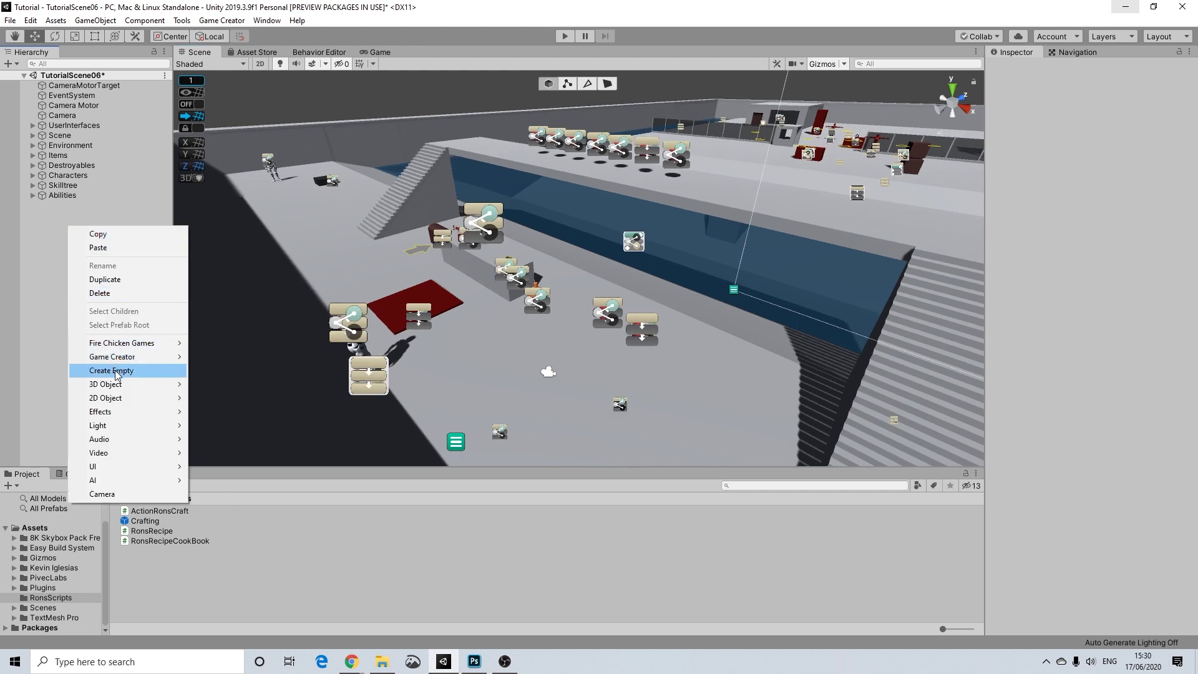
pyautogui.click(116, 372)
pyautogui.rightClick(78, 211)
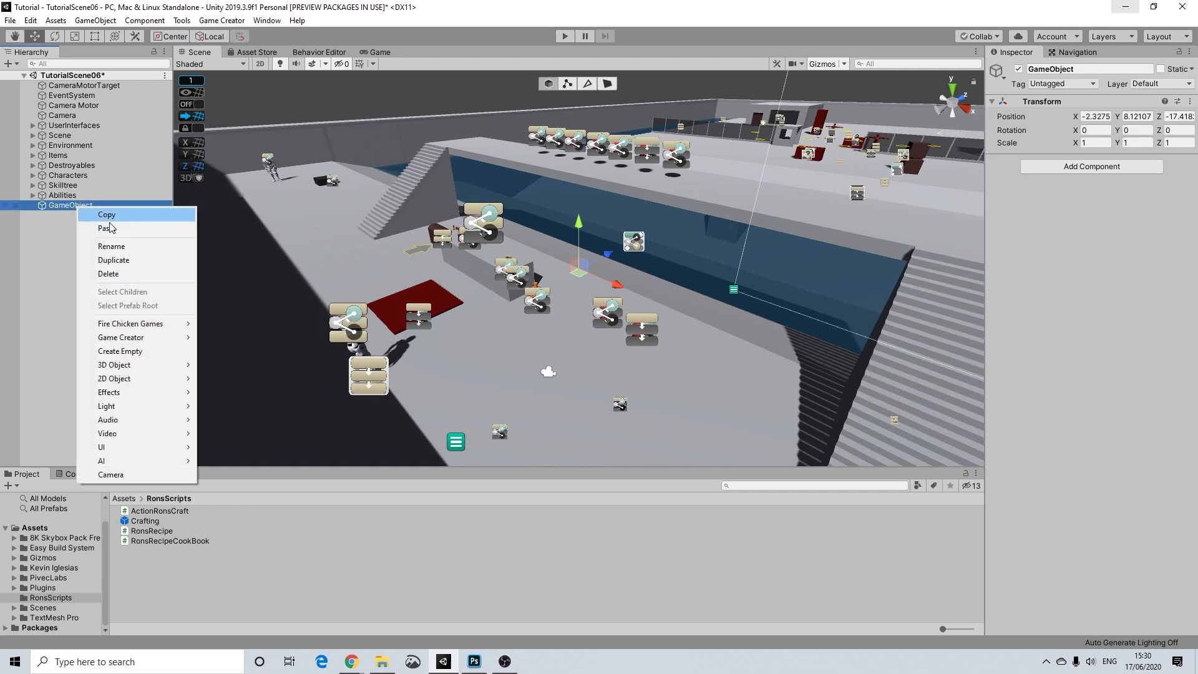
pyautogui.click(117, 248)
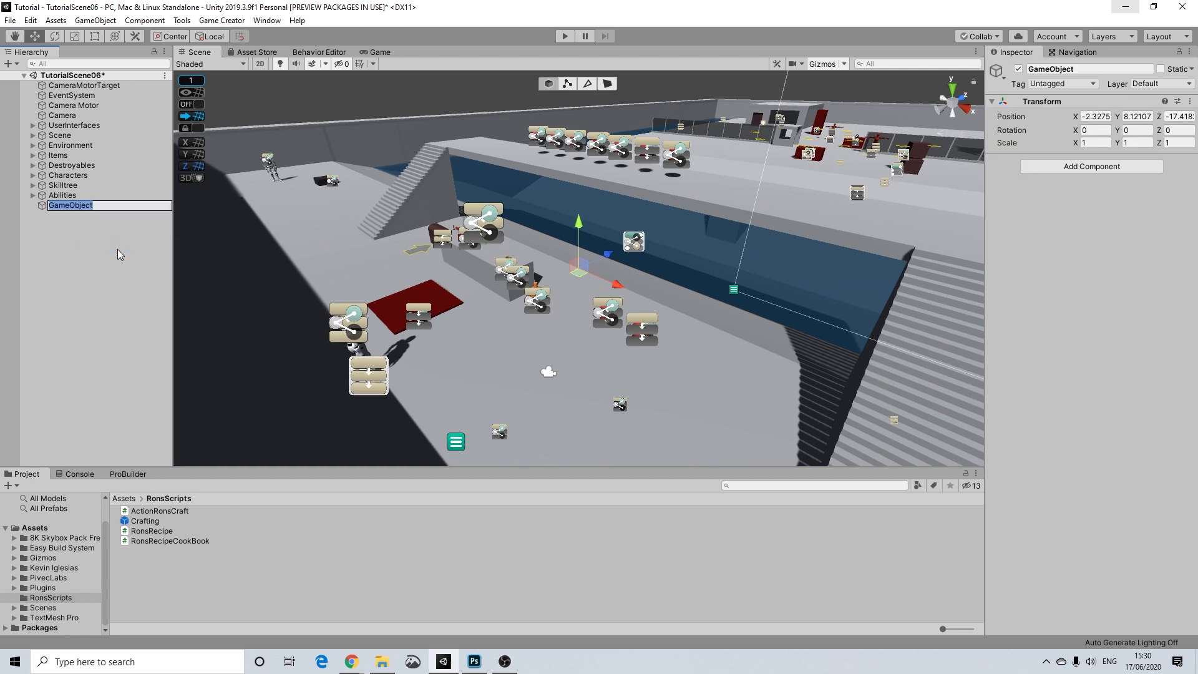
pyautogui.write('RecipeSword')
pyautogui.press('Return')
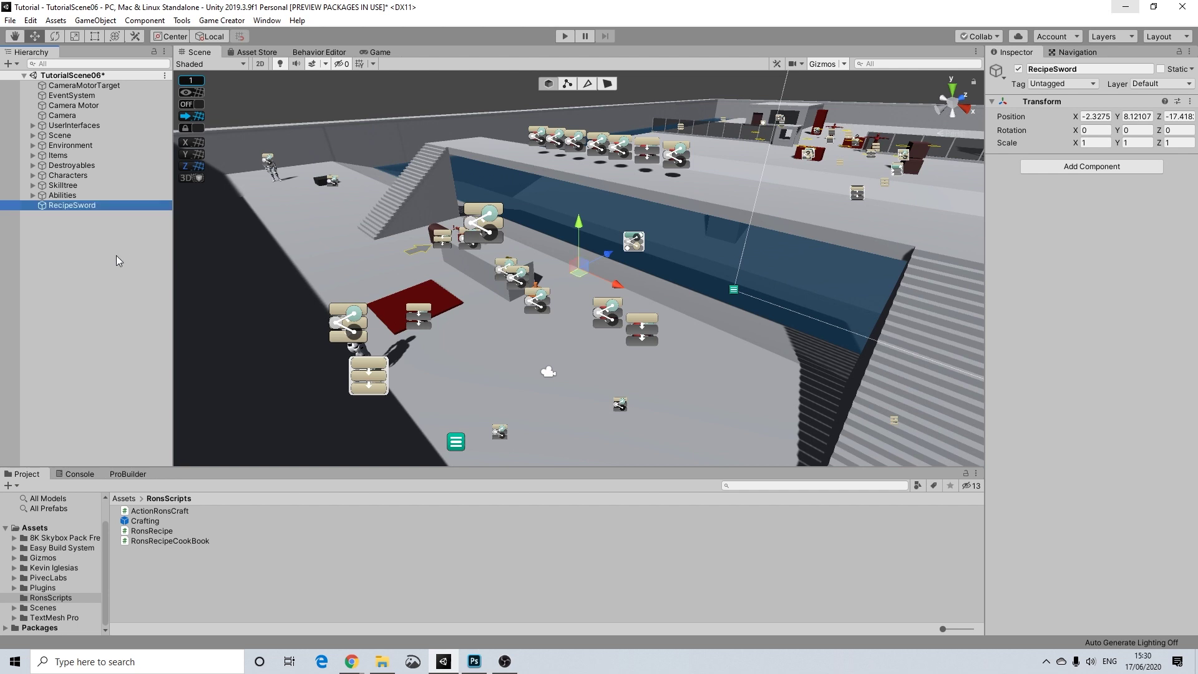
# Attach the RonsRecipeCookBook script to RecipeSword and give its Cook Book one entry that crafts Armor.
pyautogui.moveTo(163, 541); pyautogui.dragTo(1061, 170)
pyautogui.click(1133, 200)
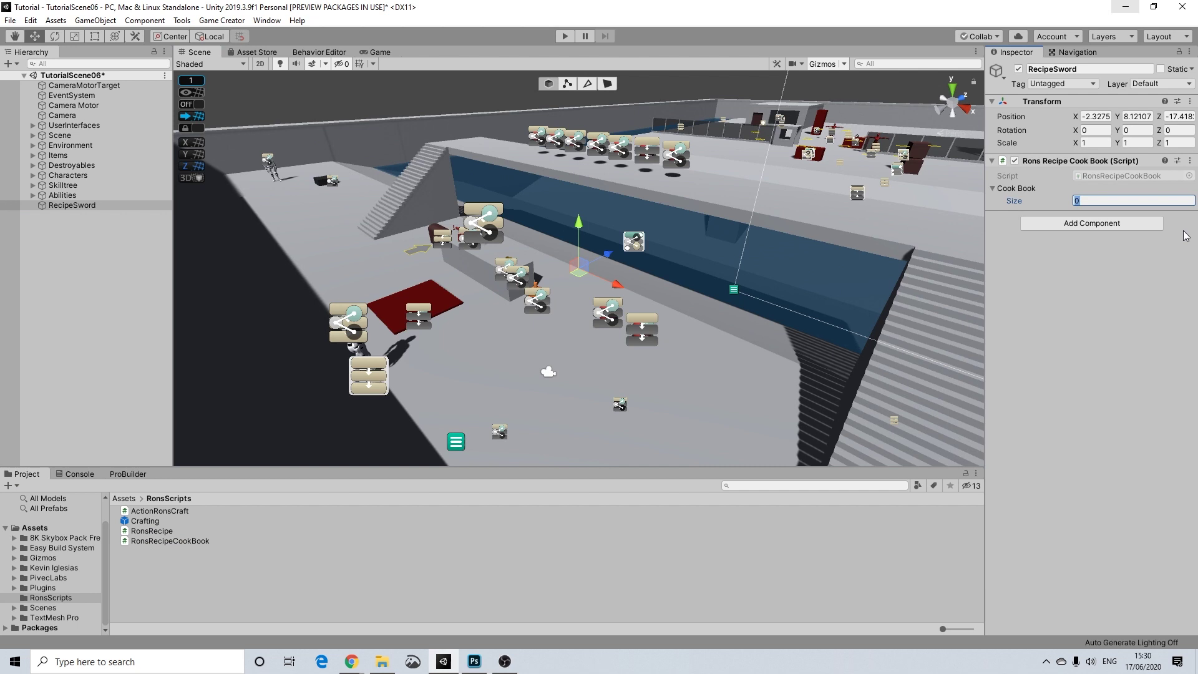
pyautogui.press('Return')
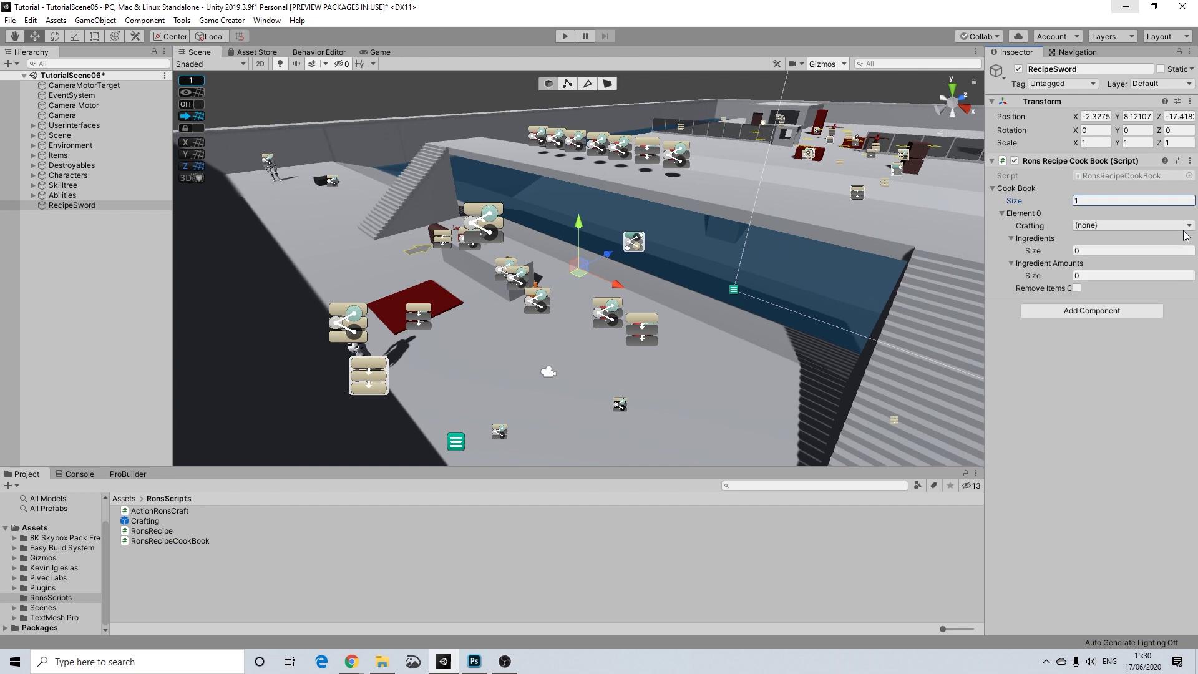
pyautogui.click(1087, 225)
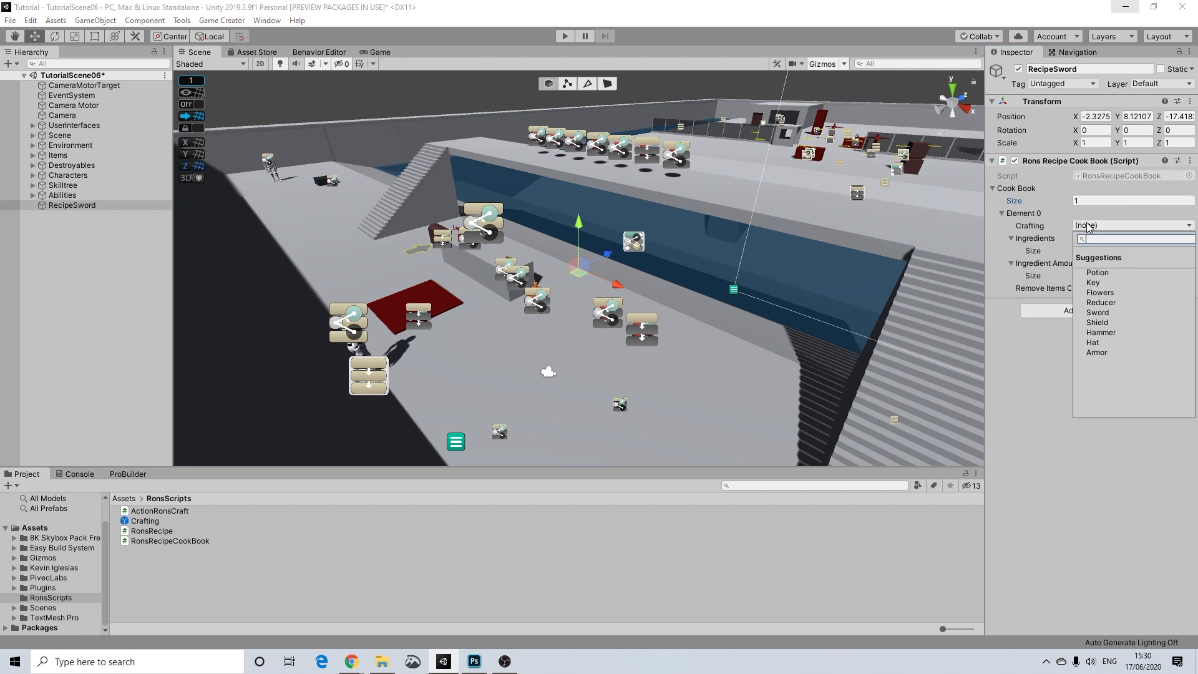
pyautogui.click(1097, 353)
# Try Ingredients list sizes of 1, 5 and 10 for the Armor recipe.
pyautogui.click(1109, 251)
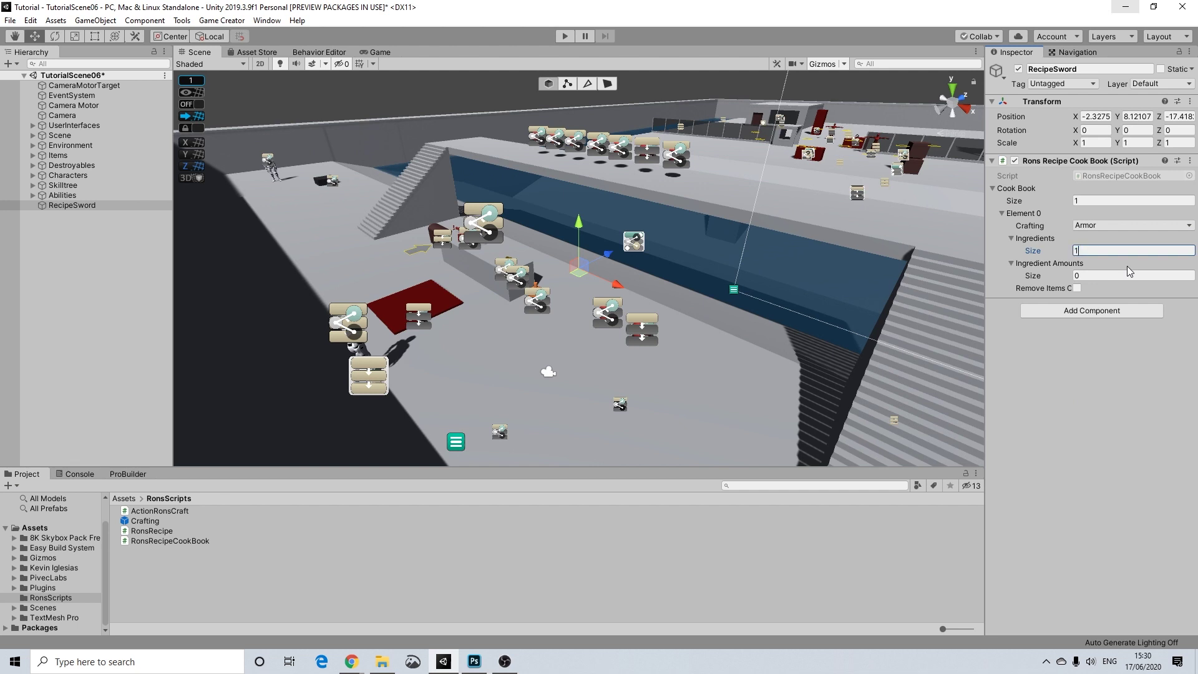
pyautogui.press('Return')
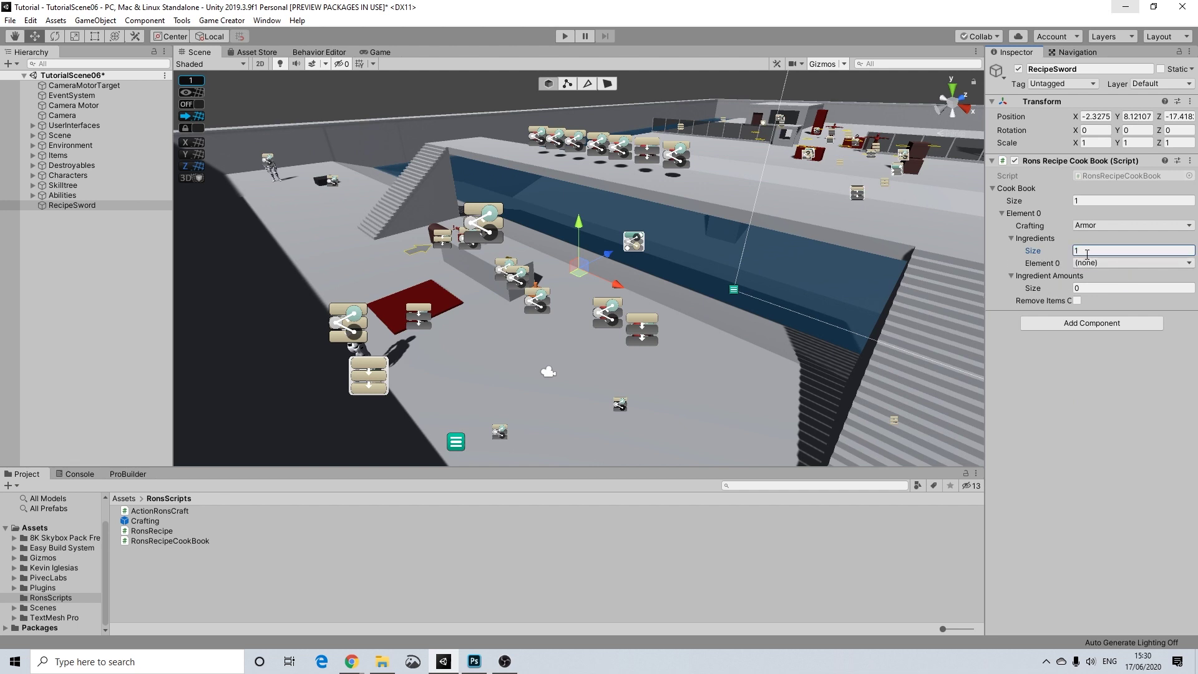
pyautogui.click(1090, 252)
pyautogui.press('Return')
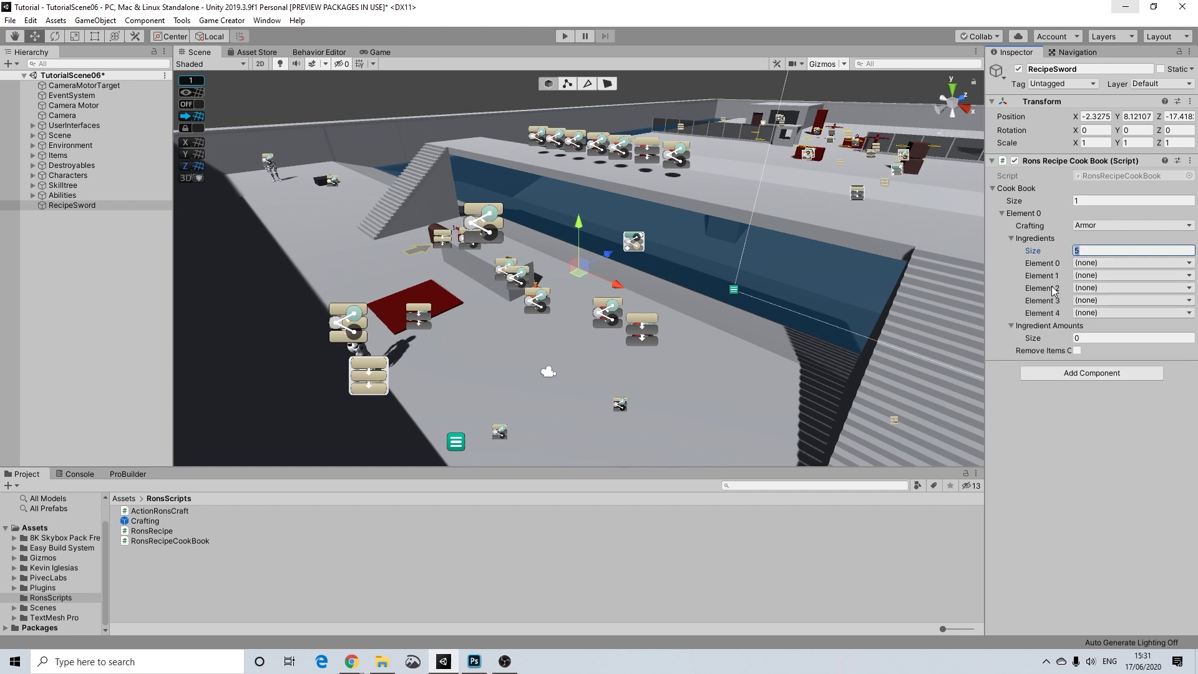
pyautogui.write('10')
pyautogui.press('Return')
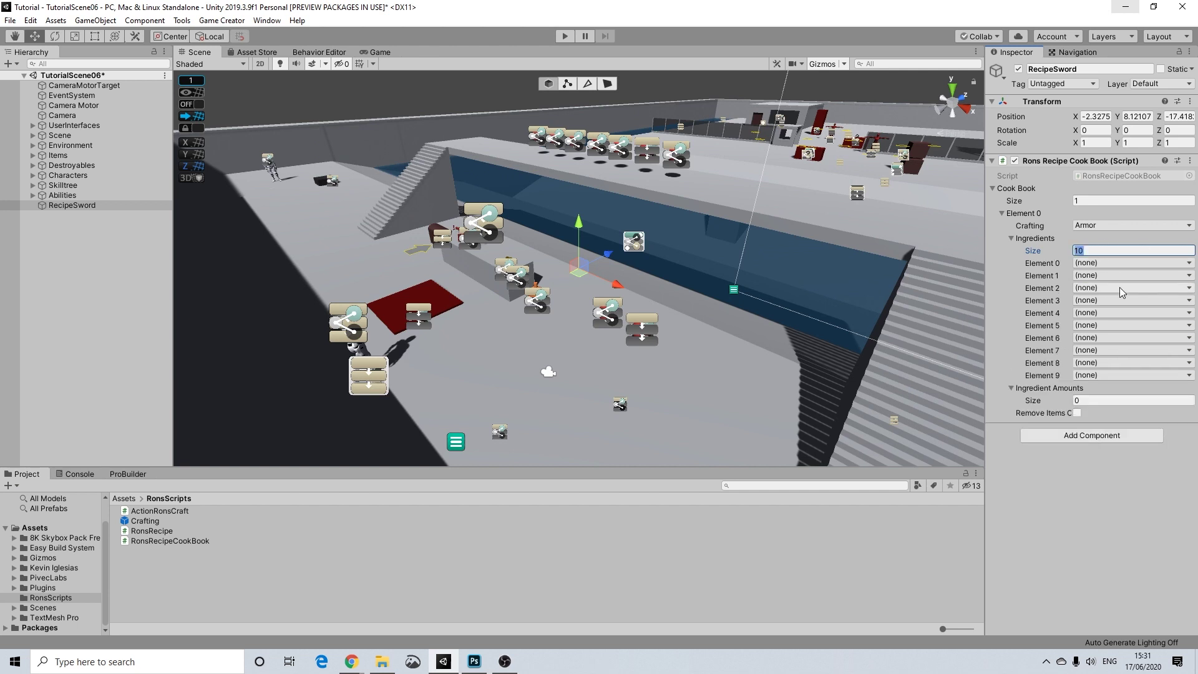
pyautogui.click(1113, 546)
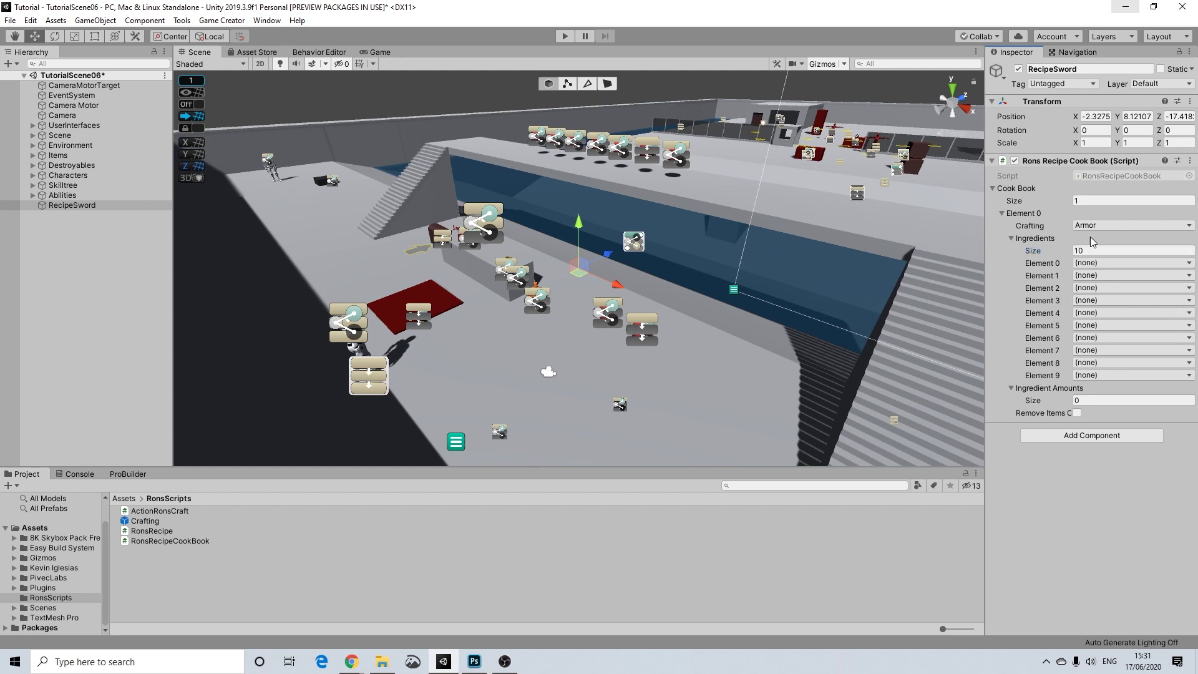
# Set the Armor recipe's Ingredients size to 1 and choose Flowers as its ingredient.
pyautogui.click(1109, 251)
pyautogui.write('1')
pyautogui.press('Return')
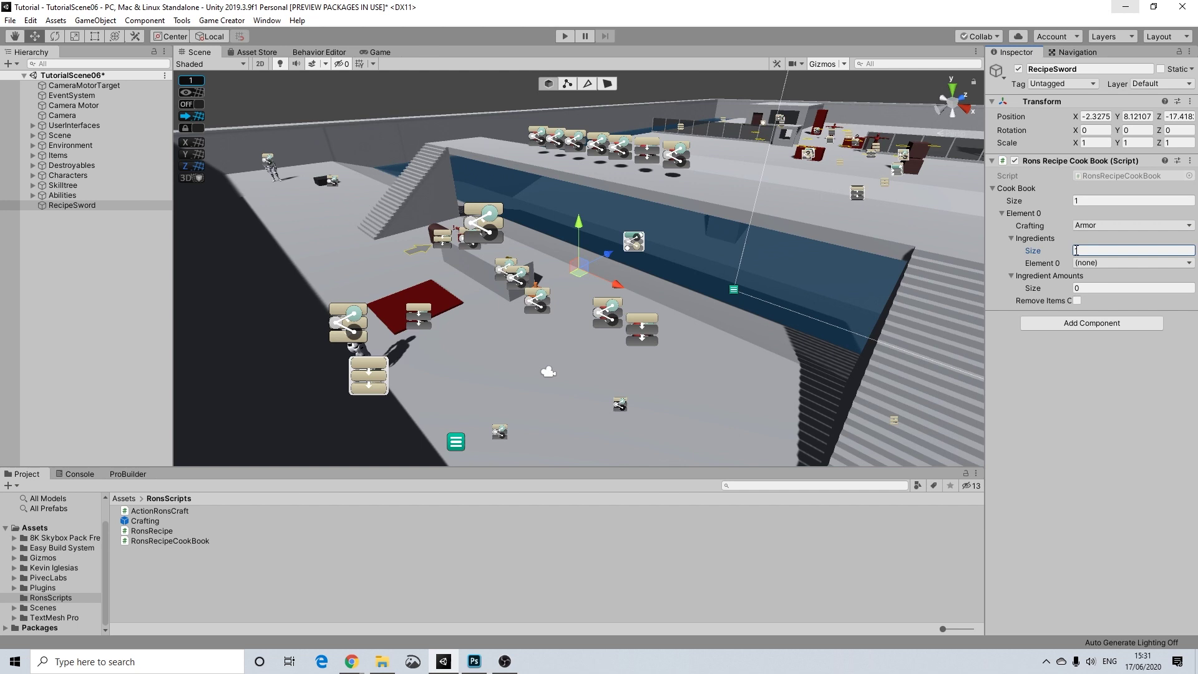
pyautogui.click(1088, 264)
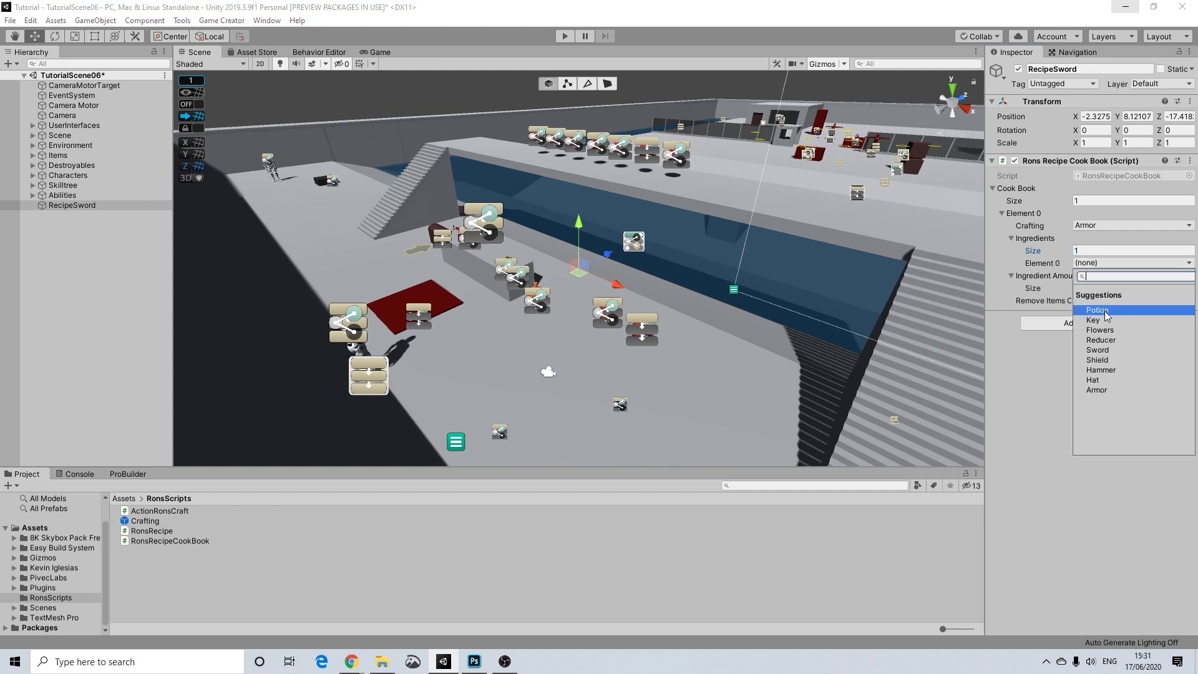
pyautogui.click(1105, 334)
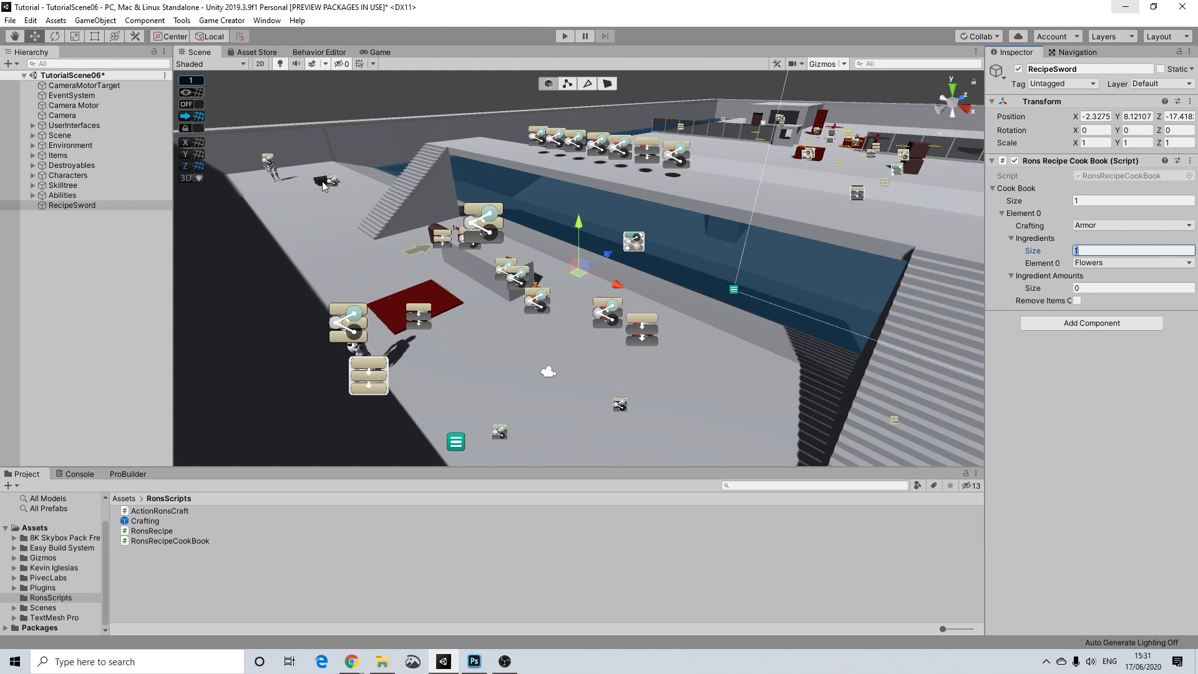
# Give the Armor recipe one Ingredient Amounts entry with a value of 4 and enable removal of the items used.
pyautogui.moveTo(306, 180); pyautogui.dragTo(386, 193, button='middle')
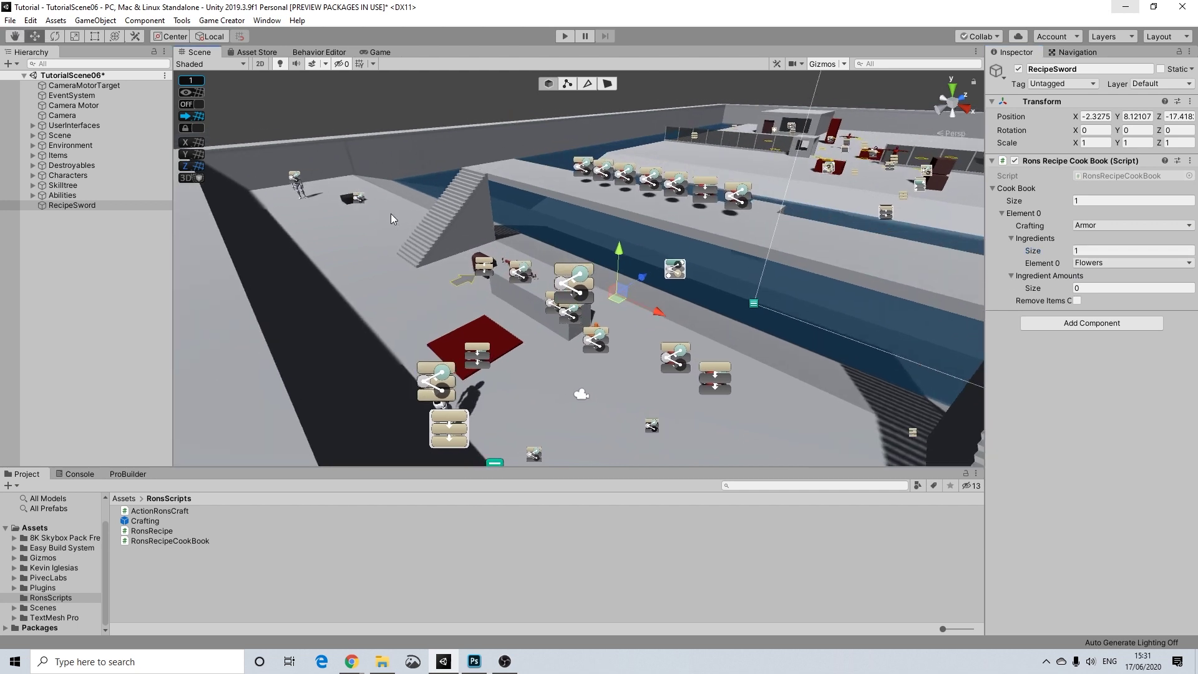
pyautogui.moveTo(405, 219); pyautogui.dragTo(480, 247, button='right')
pyautogui.click(1084, 287)
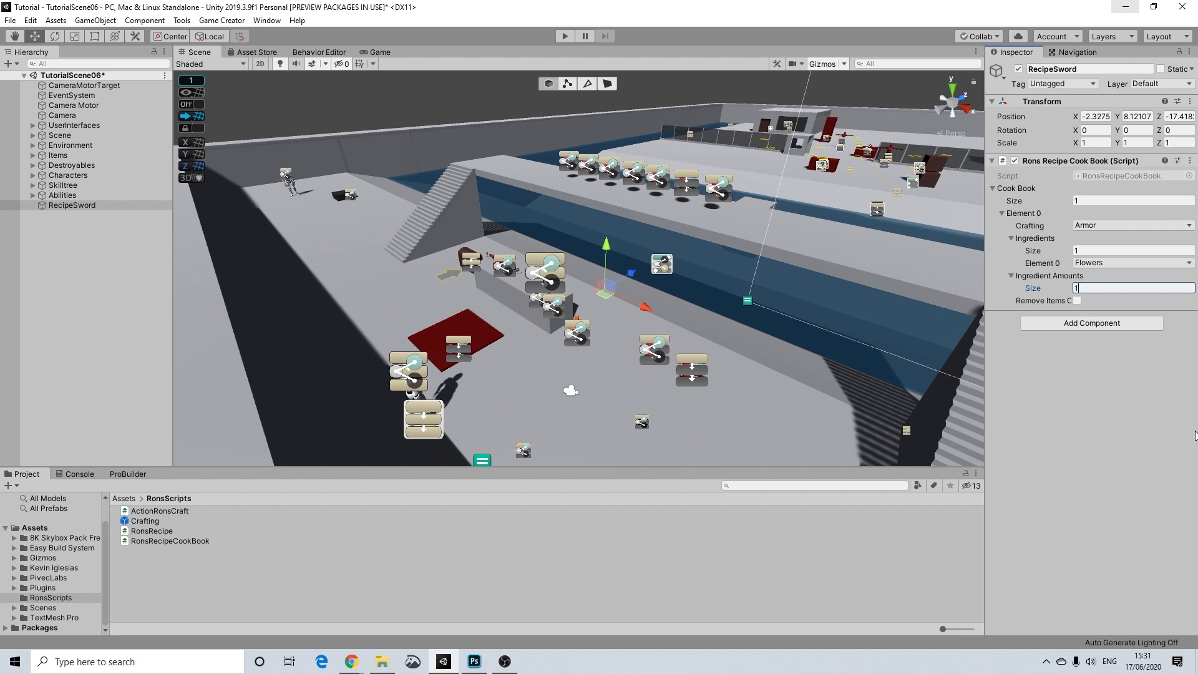
pyautogui.write('1')
pyautogui.press('Return')
pyautogui.press('Tab')
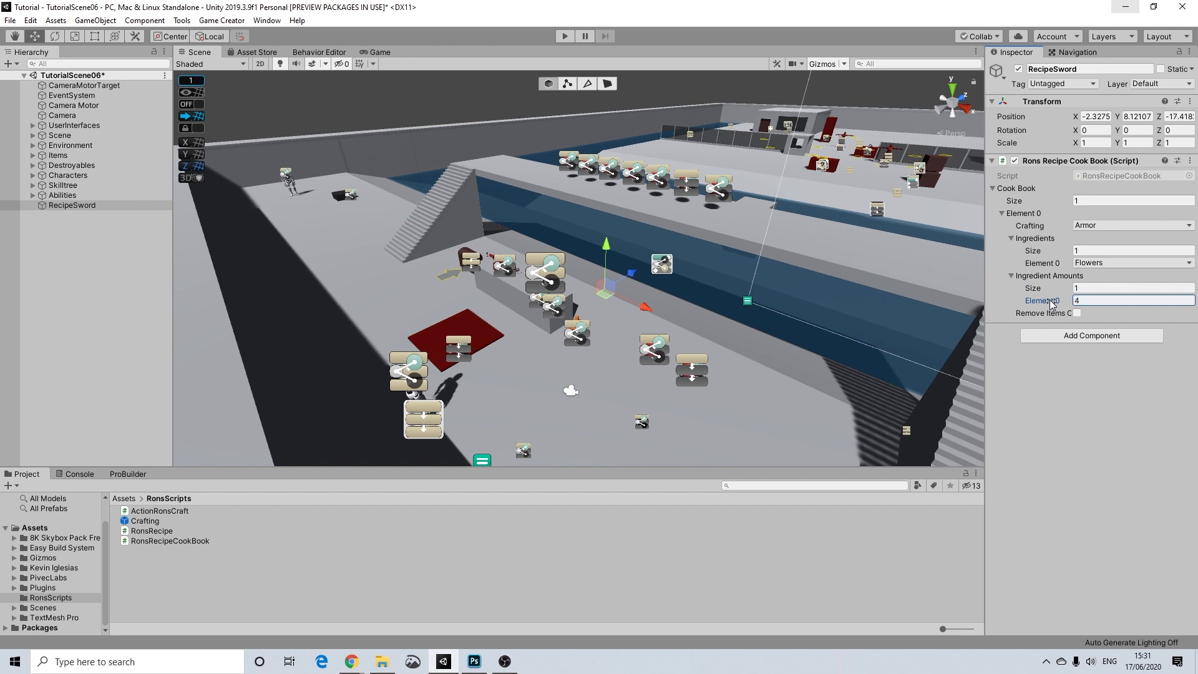
pyautogui.click(1077, 313)
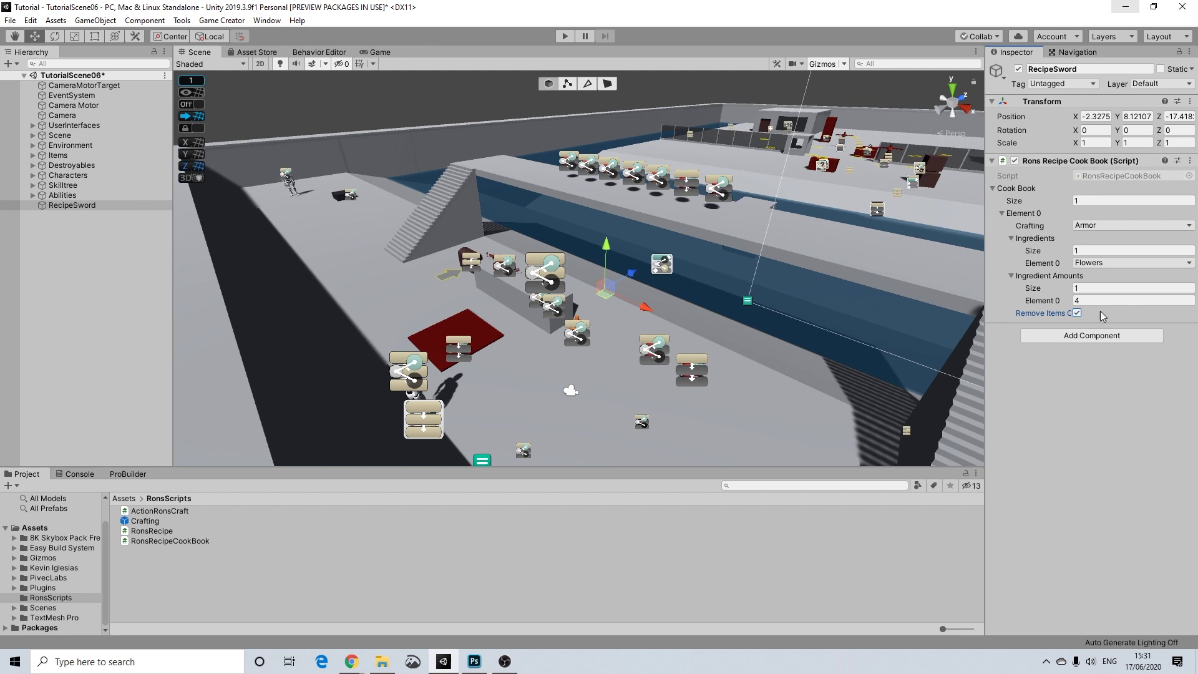
# Try a second ingredient by setting the Armor recipe's Ingredients and Ingredient Amounts sizes to 2.
pyautogui.click(1094, 251)
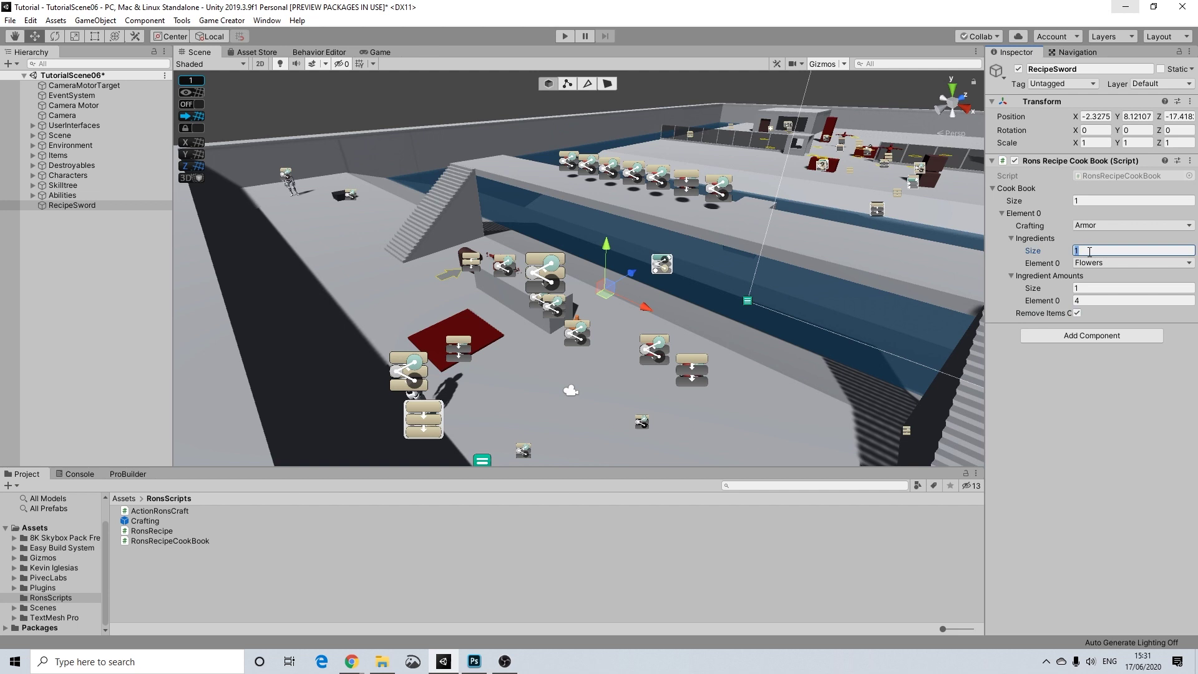
pyautogui.write('2')
pyautogui.click(1067, 300)
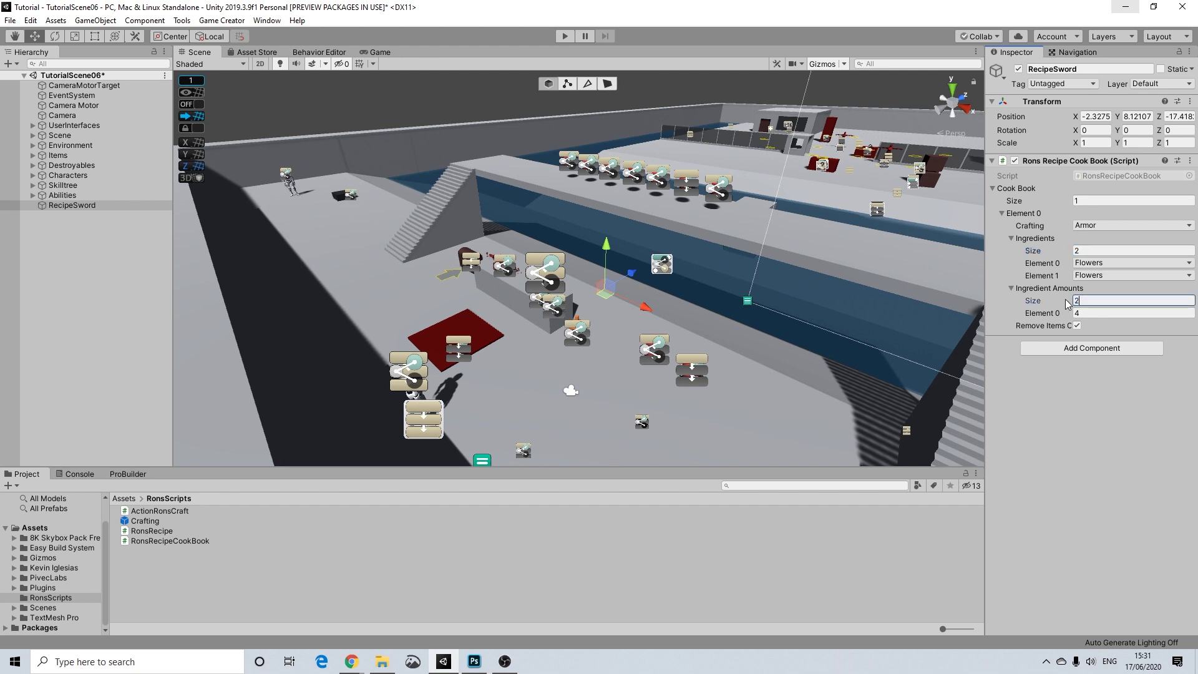
pyautogui.write('2')
pyautogui.press('Return')
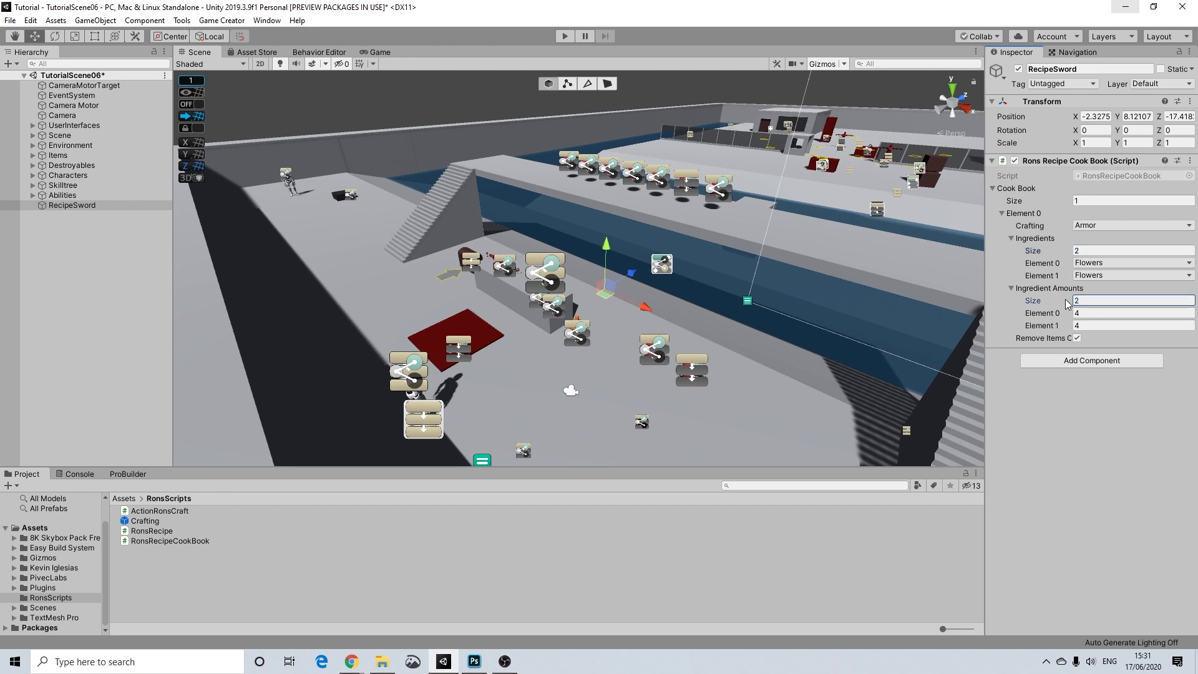
# Try Ingredients list sizes of 10 and 20 for the Armor recipe.
pyautogui.click(1087, 251)
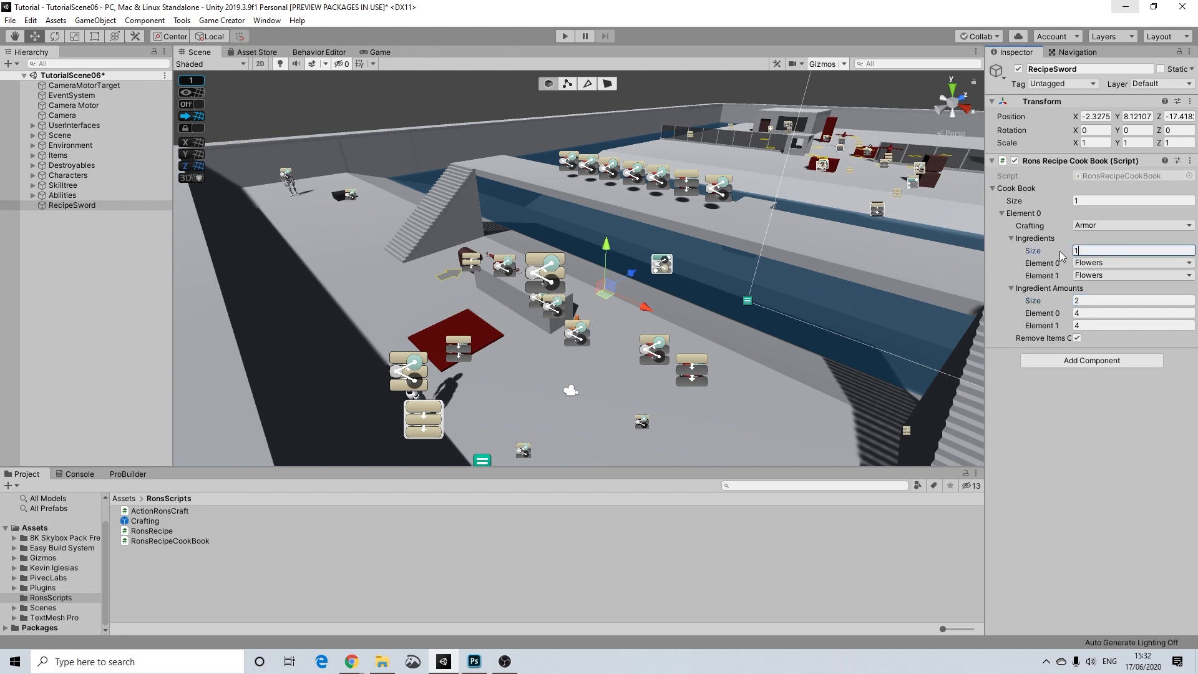
pyautogui.write('10')
pyautogui.press('Return')
pyautogui.write('20')
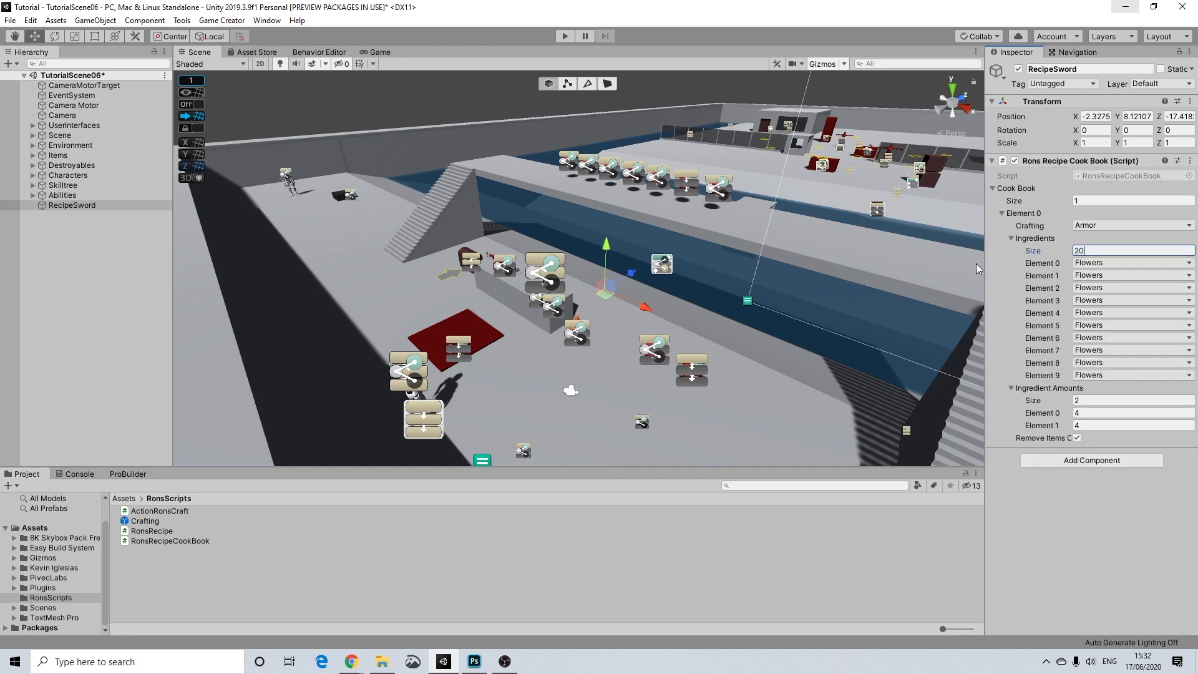
pyautogui.press('Return')
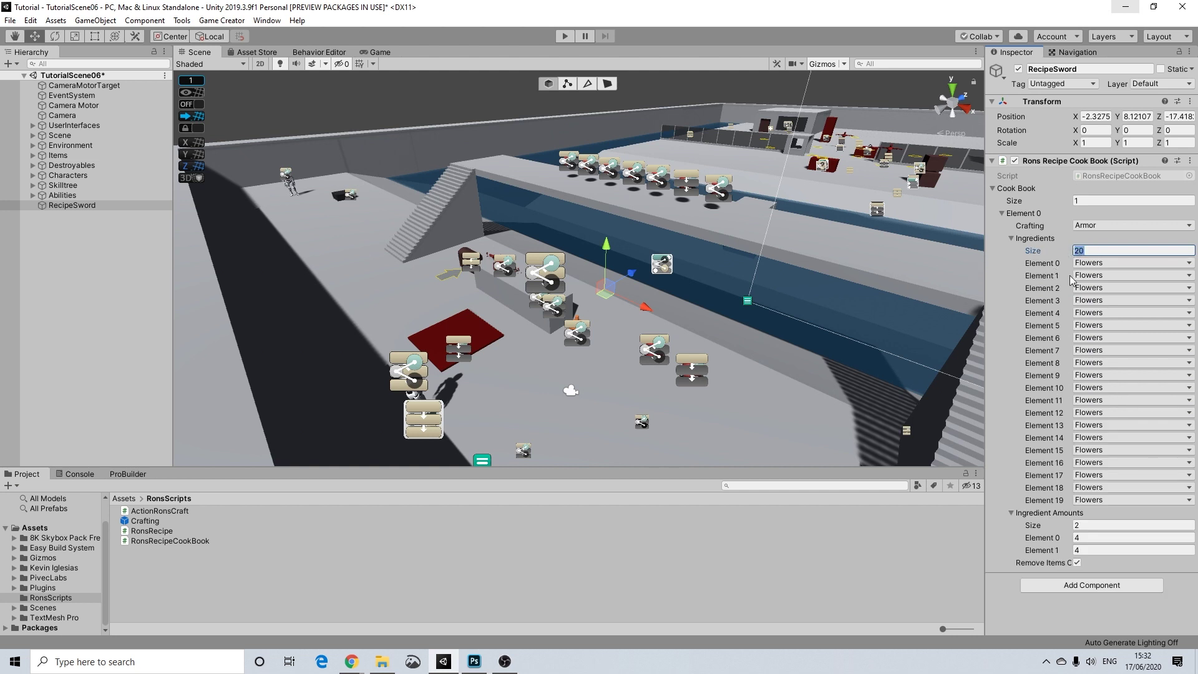
# Set the Armor recipe's Ingredients and Ingredient Amounts sizes back to 1.
pyautogui.press('Tab')
pyautogui.press('Tab')
pyautogui.press('Tab')
pyautogui.click(1088, 284)
pyautogui.write('1')
pyautogui.press('Return')
pyautogui.click(1070, 409)
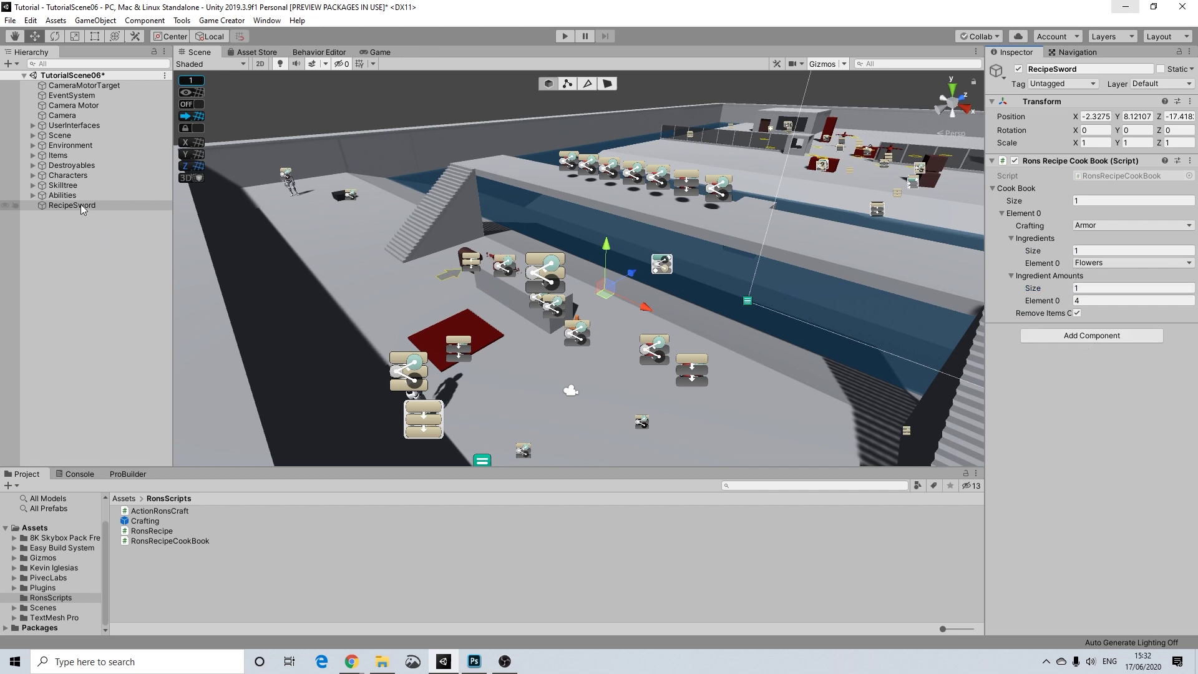
# Save the RecipeSword object as a prefab in the RonsScripts folder.
pyautogui.moveTo(80, 205); pyautogui.dragTo(169, 579)
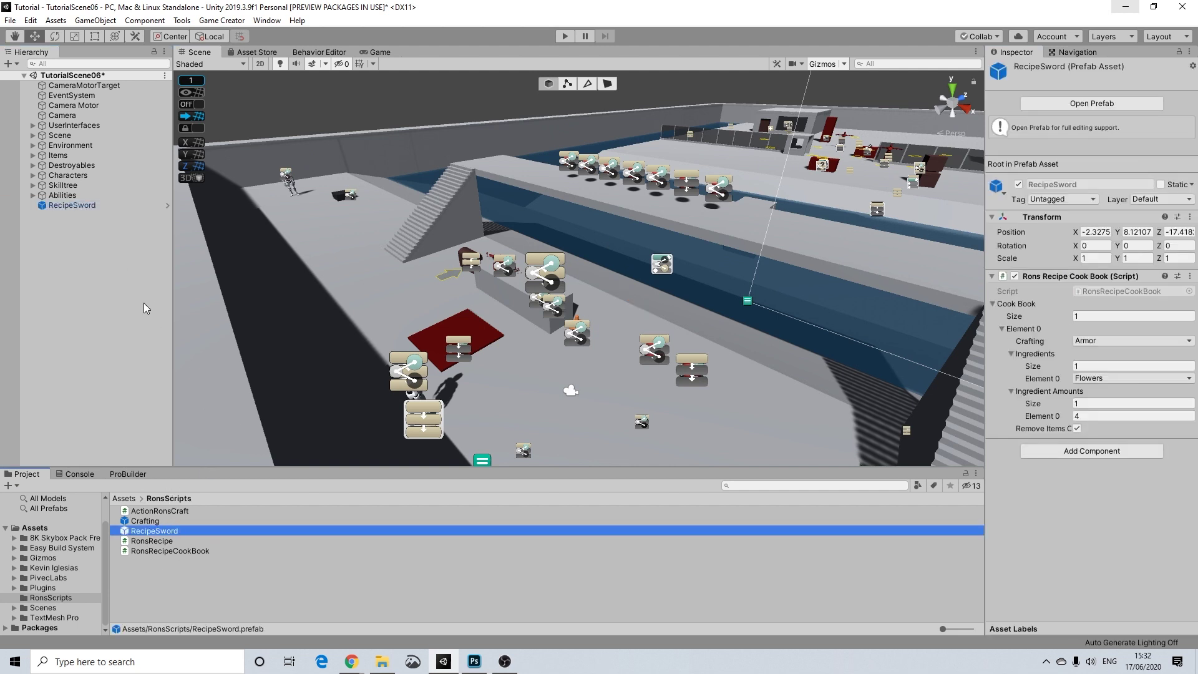
pyautogui.scroll(5, 470, 278)
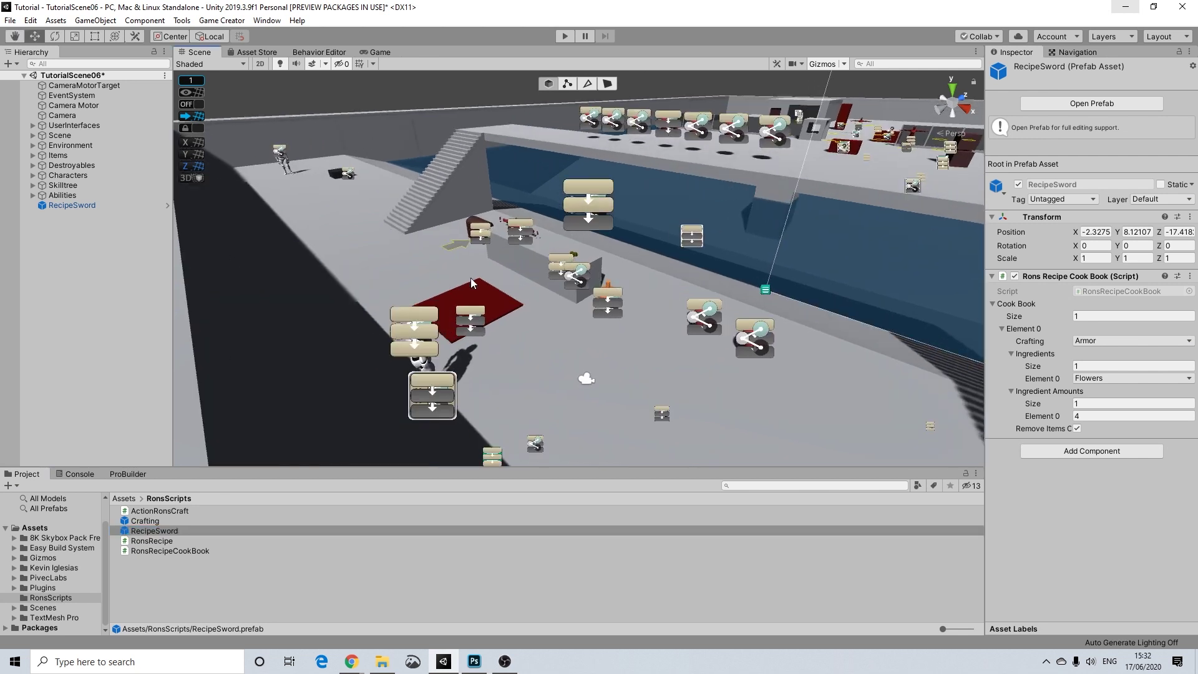
# Open the inventory recipes in the Game Creator preferences and delete the recipe that has no items assigned.
pyautogui.click(267, 20)
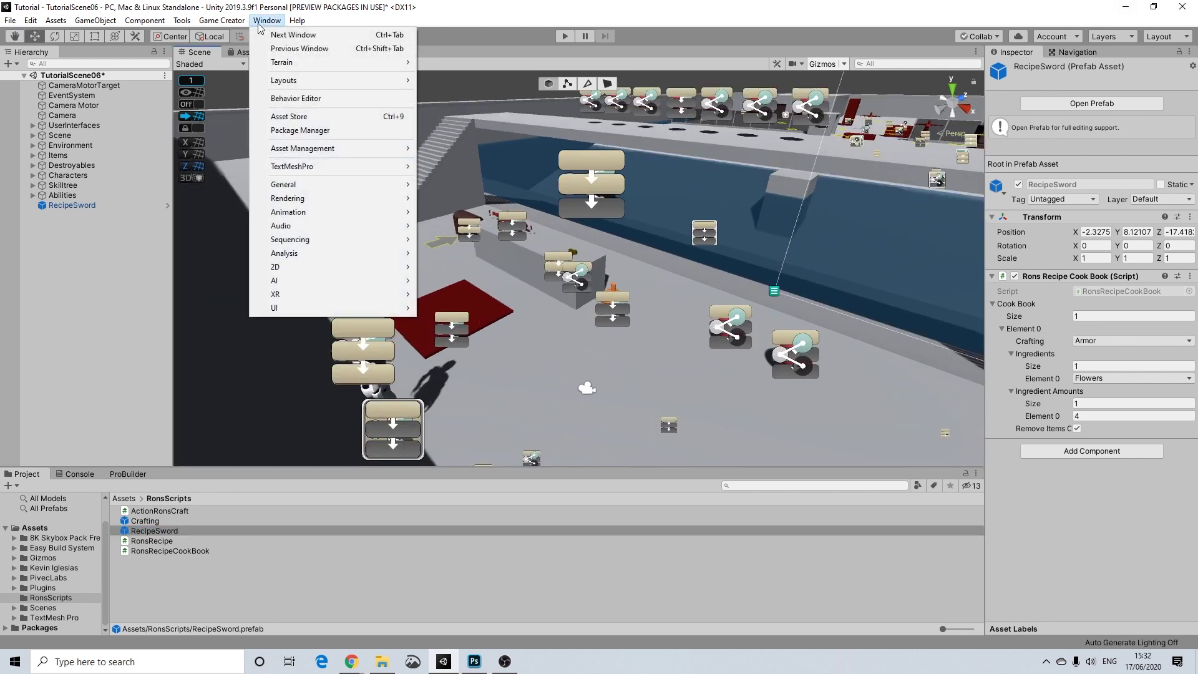
pyautogui.moveTo(222, 20)
pyautogui.click(235, 93)
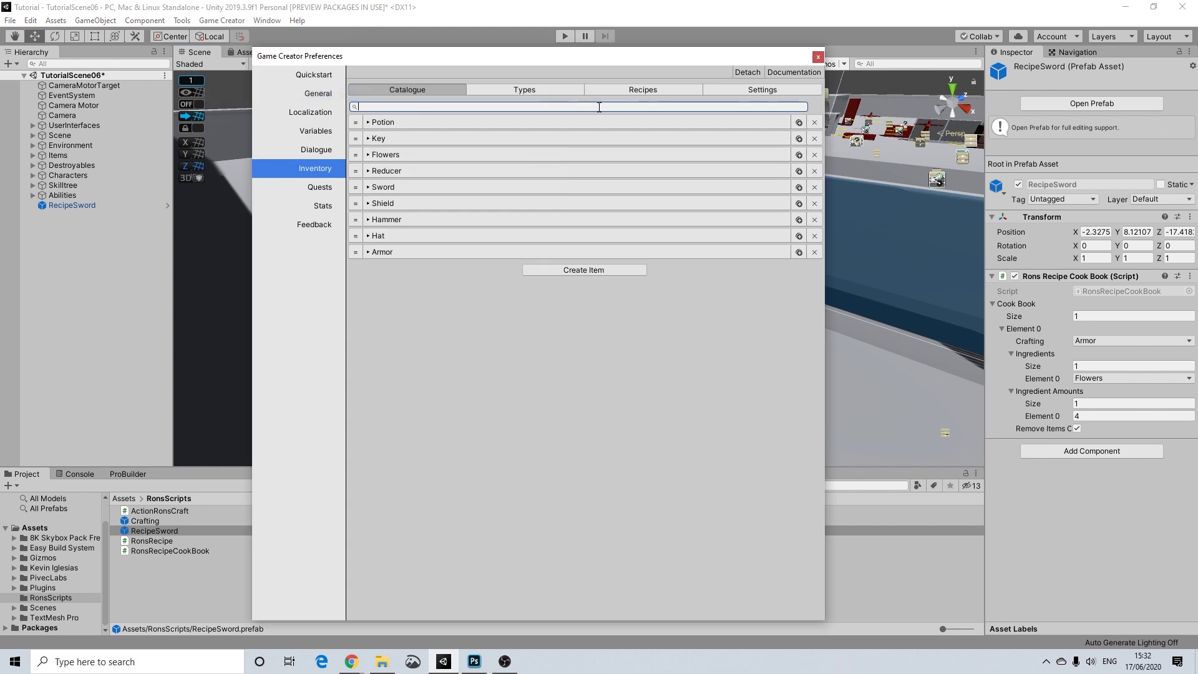
pyautogui.click(626, 91)
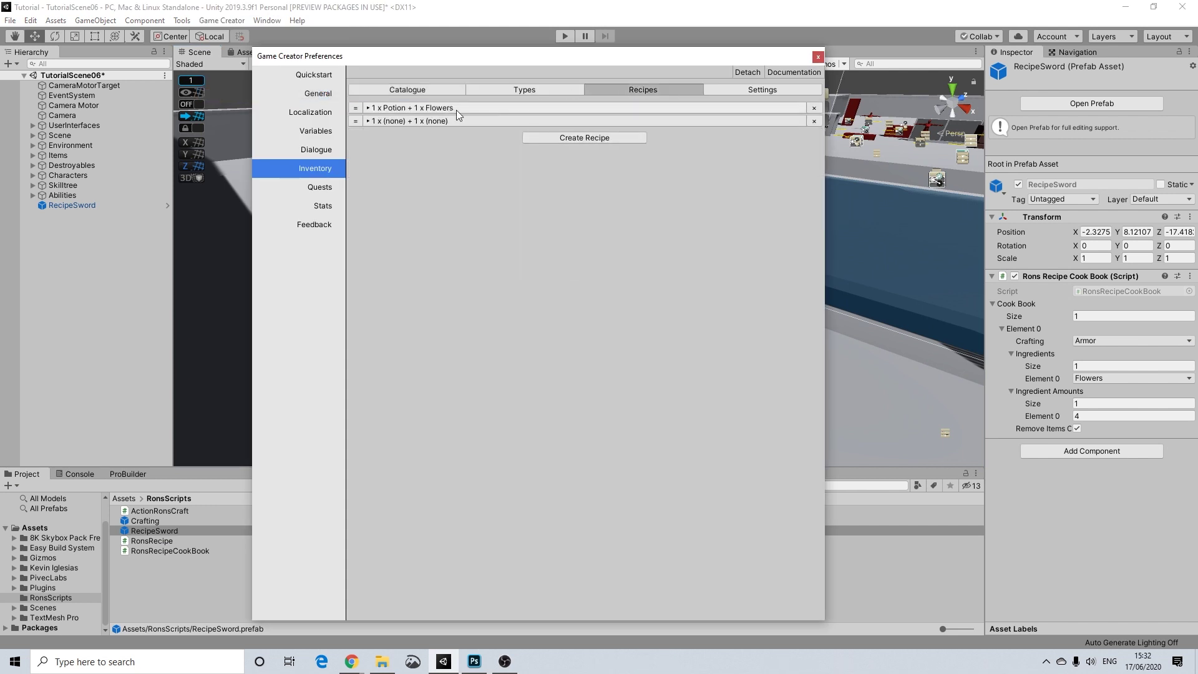
pyautogui.click(814, 121)
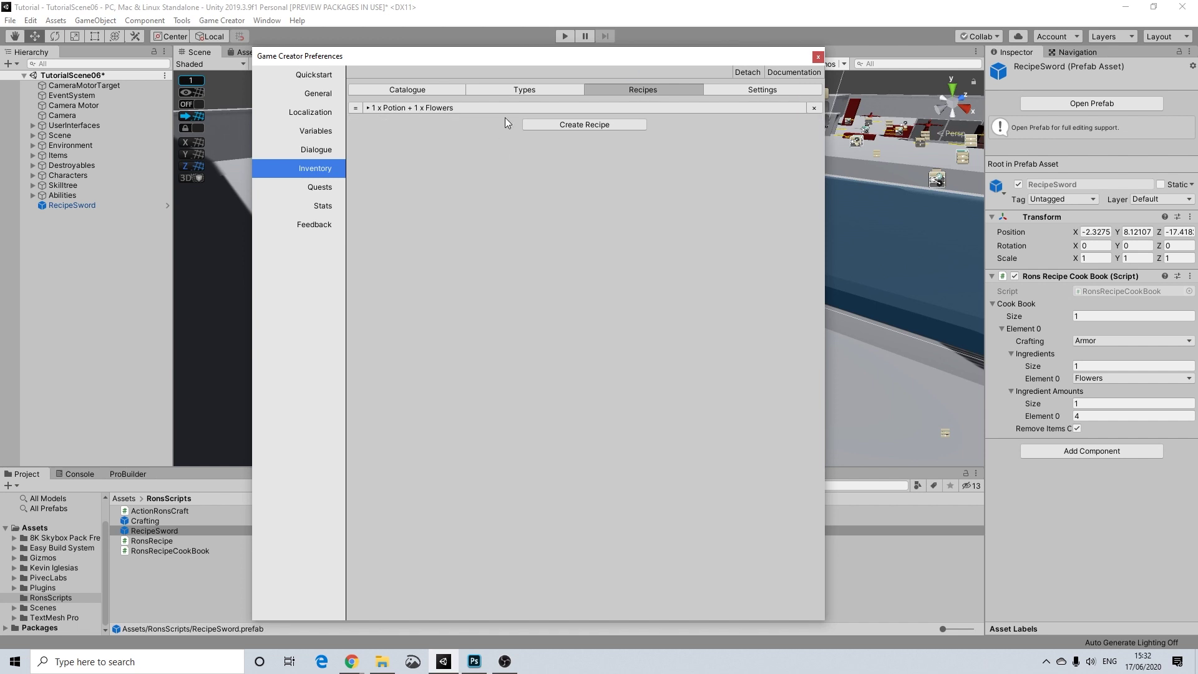
# Enter Recipes/ as the path of inventory item type ID 6.
pyautogui.click(544, 91)
pyautogui.click(461, 170)
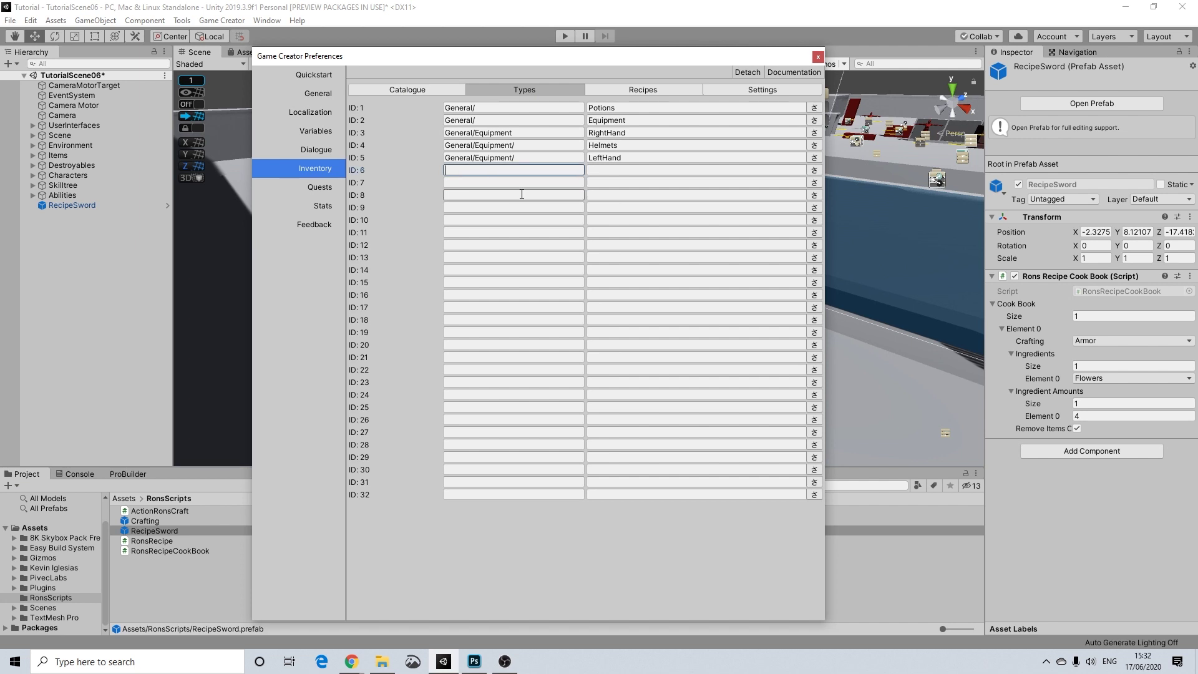
pyautogui.write('Recipes/')
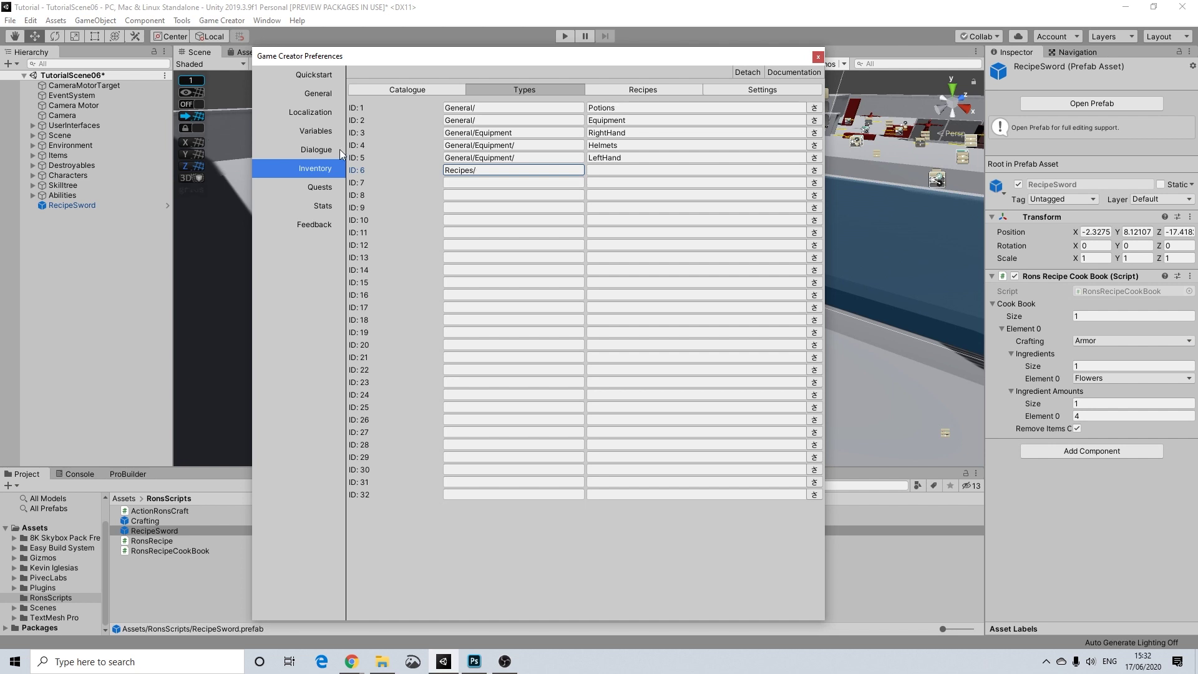
# Create a new item in the inventory catalogue and name it Red Armror Recipe.
pyautogui.click(418, 89)
pyautogui.click(575, 270)
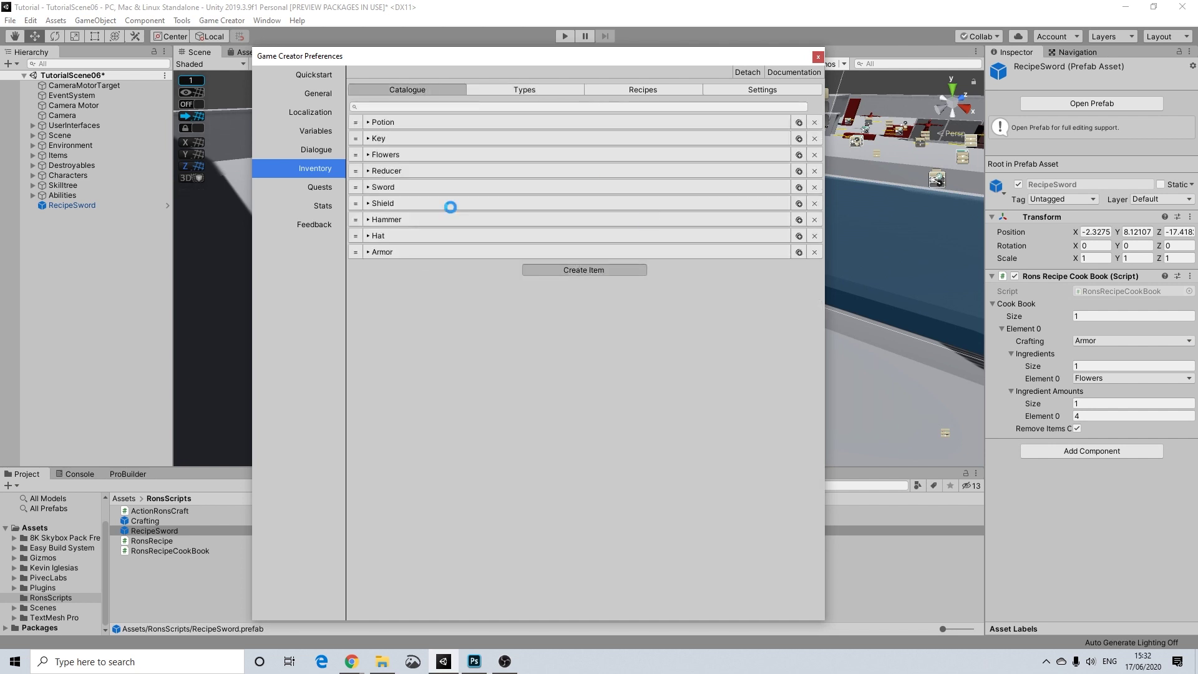
pyautogui.click(408, 267)
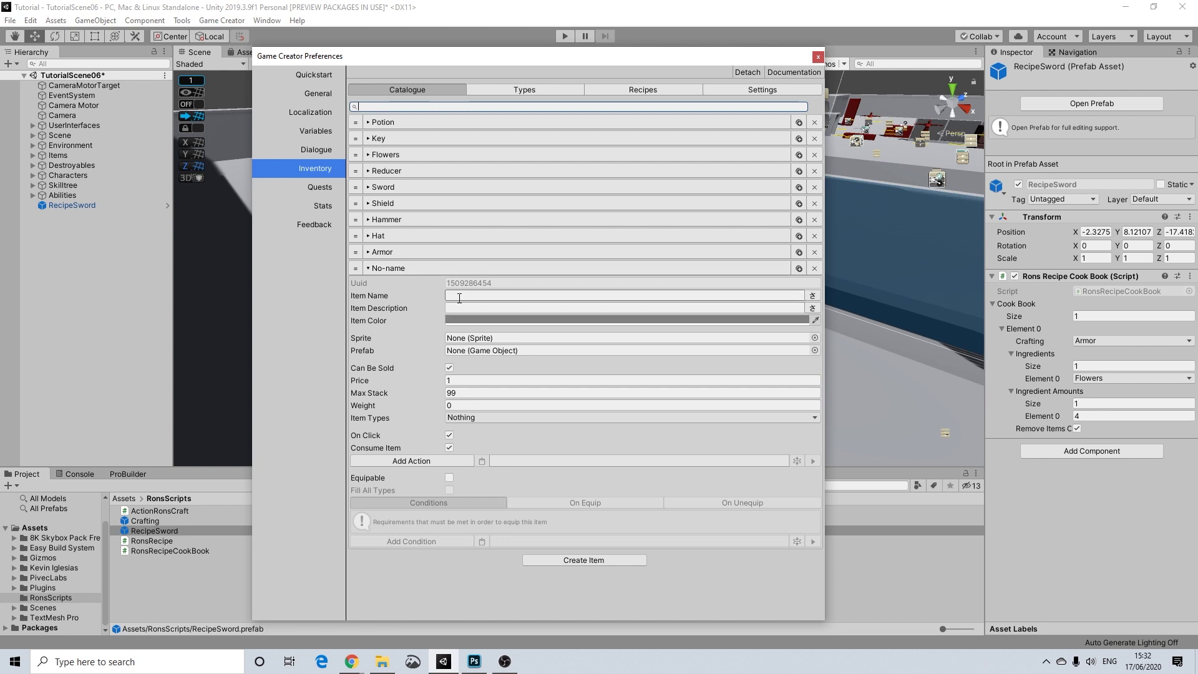
pyautogui.click(461, 296)
pyautogui.write('Armro')
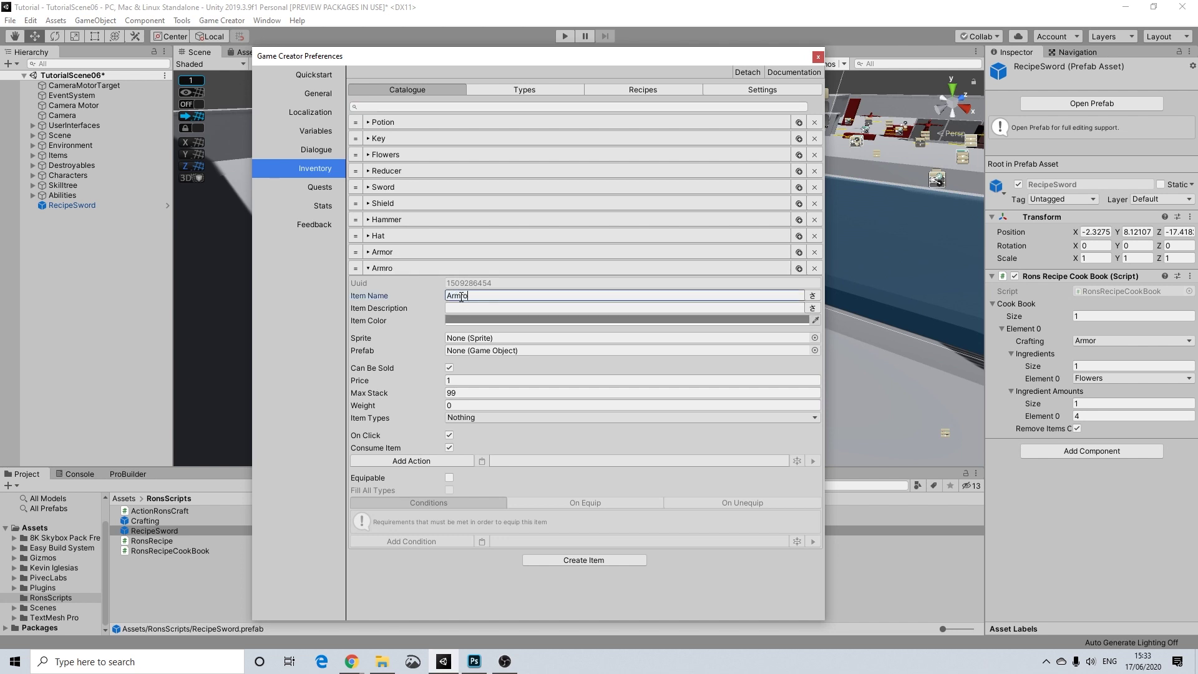
pyautogui.write('r-Recipe')
pyautogui.write('Red-')
pyautogui.press('BackSpace')
pyautogui.press('Delete')
# Describe the Red Armror Recipe item as Custom Crafted Armor and assign it the Recipe sprite.
pyautogui.click(473, 307)
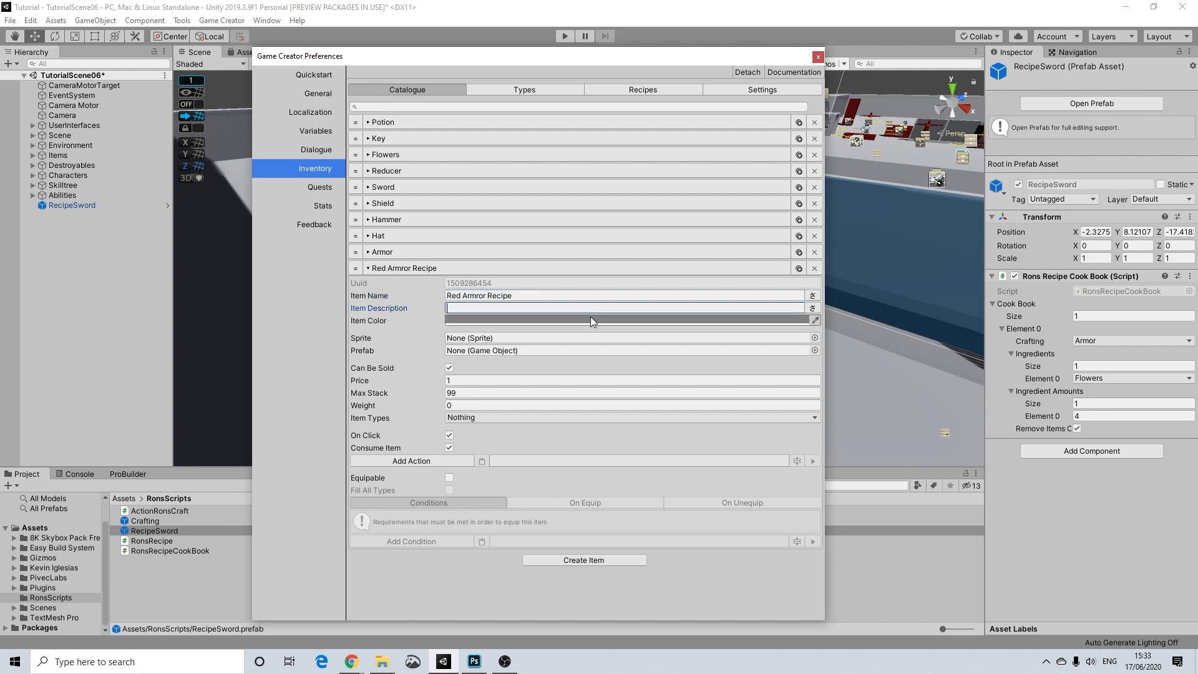
pyautogui.write('Custom Crafted Armor')
pyautogui.click(814, 338)
pyautogui.write('reci')
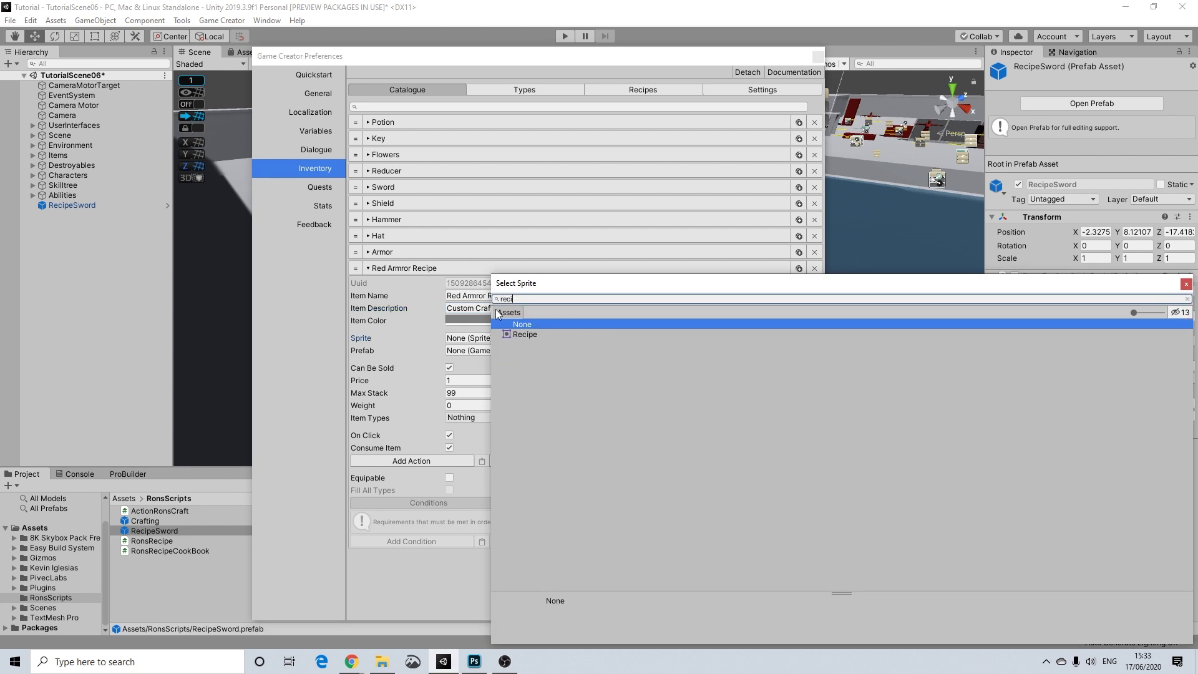
pyautogui.click(526, 336)
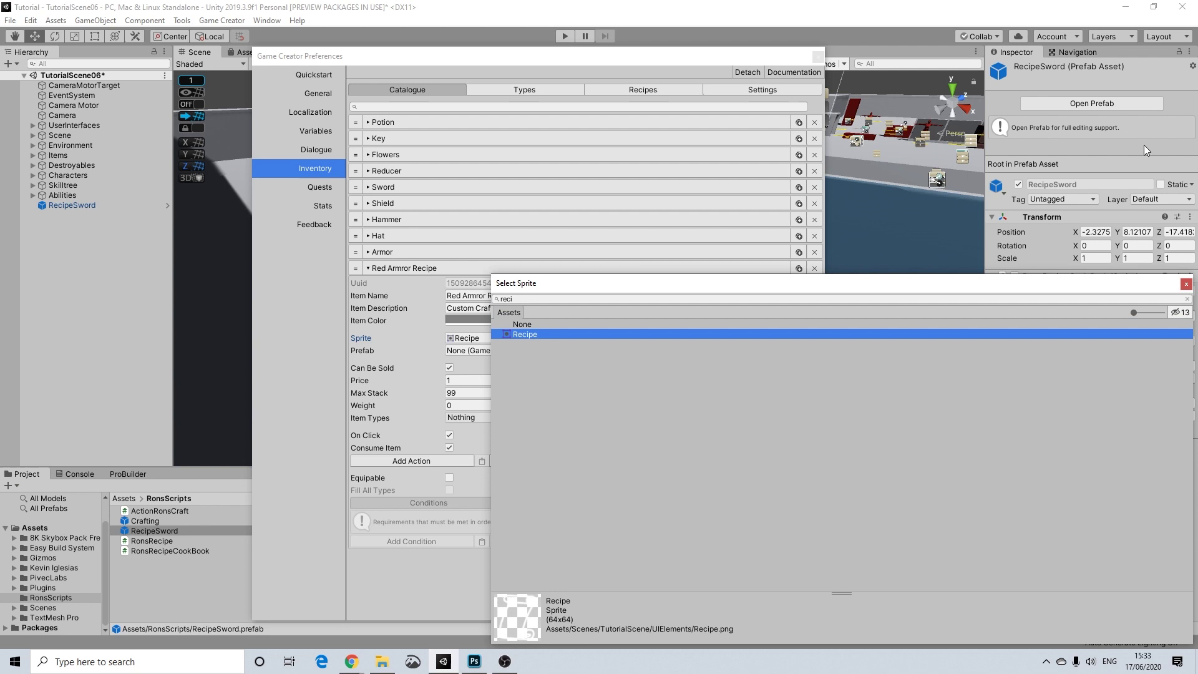
pyautogui.click(1186, 284)
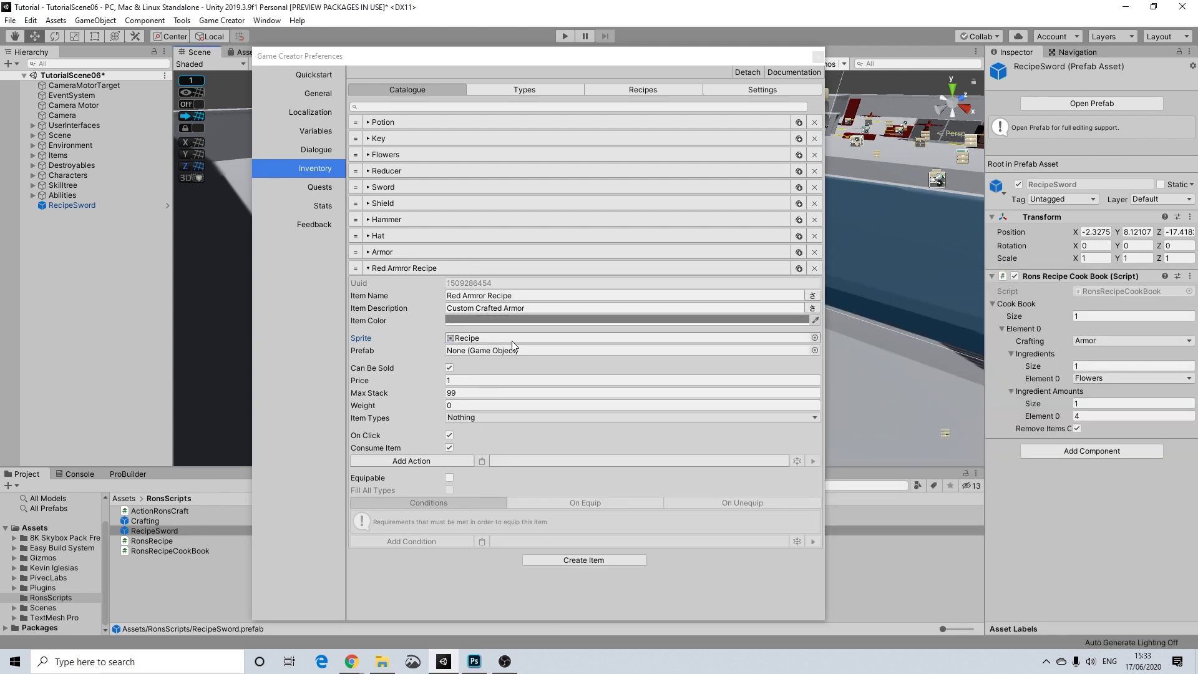
# Set the Red Armror Recipe item's price to 1000 and its max stack to 1.
pyautogui.click(493, 380)
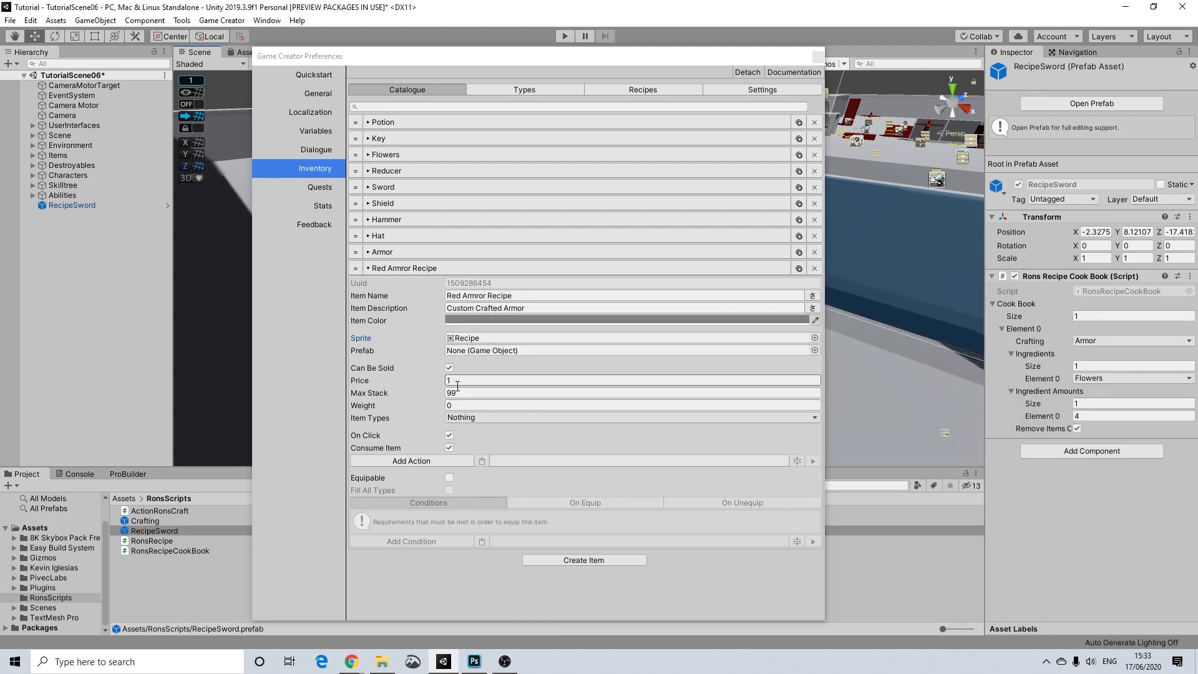
pyautogui.write('000')
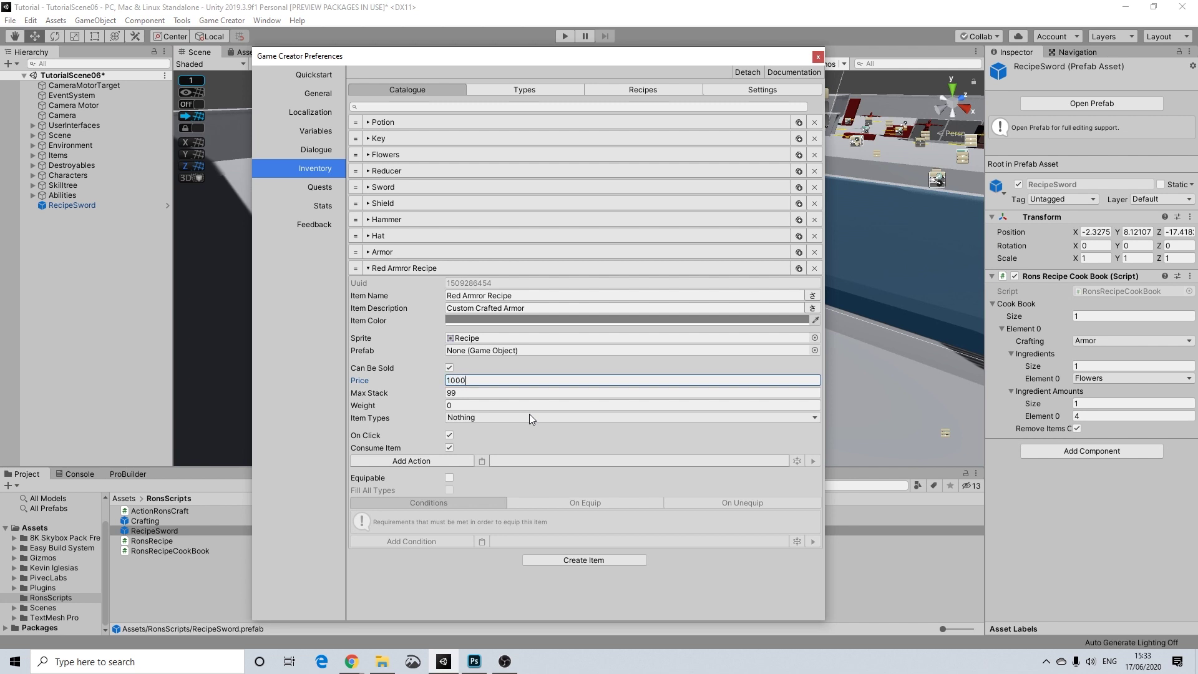
pyautogui.click(458, 393)
pyautogui.moveTo(458, 394); pyautogui.dragTo(357, 394)
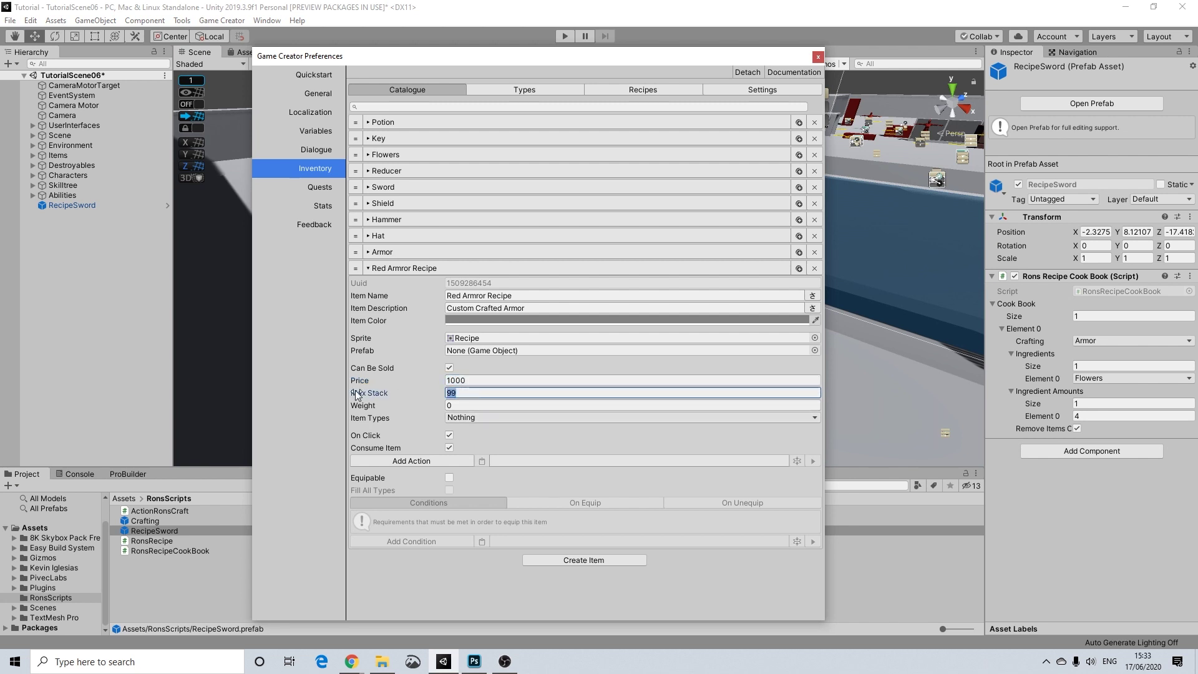
pyautogui.write('1')
pyautogui.press('Tab')
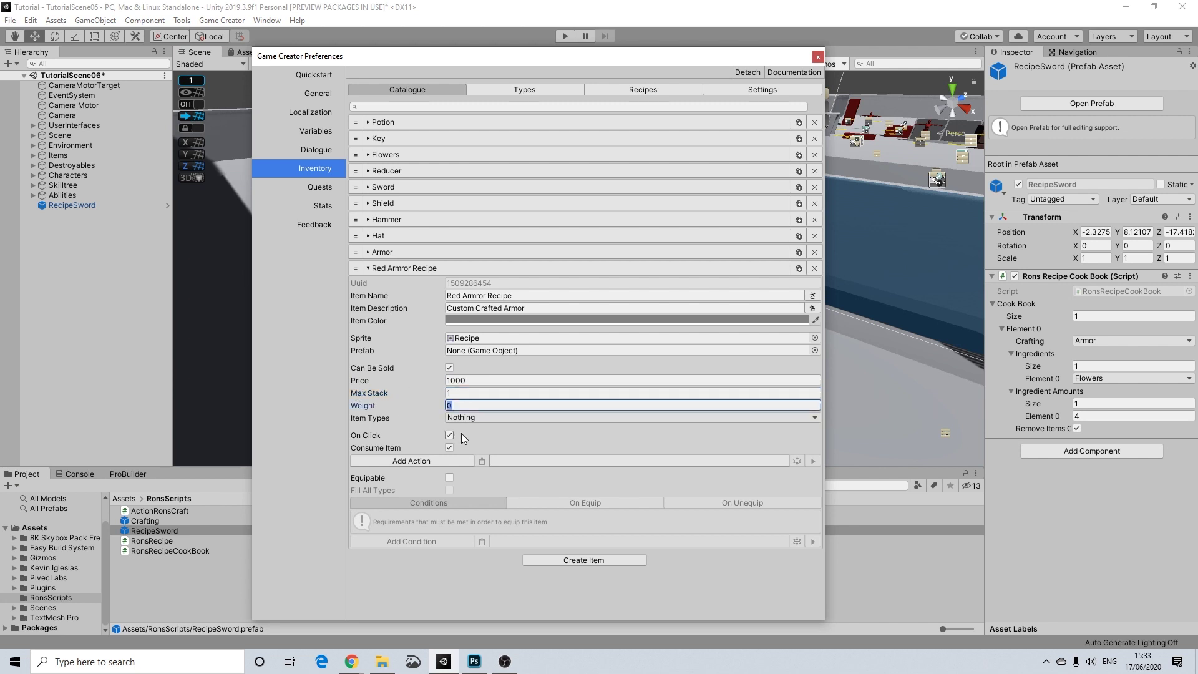
# Set the Red Armror Recipe item's price to 50.
pyautogui.click(377, 379)
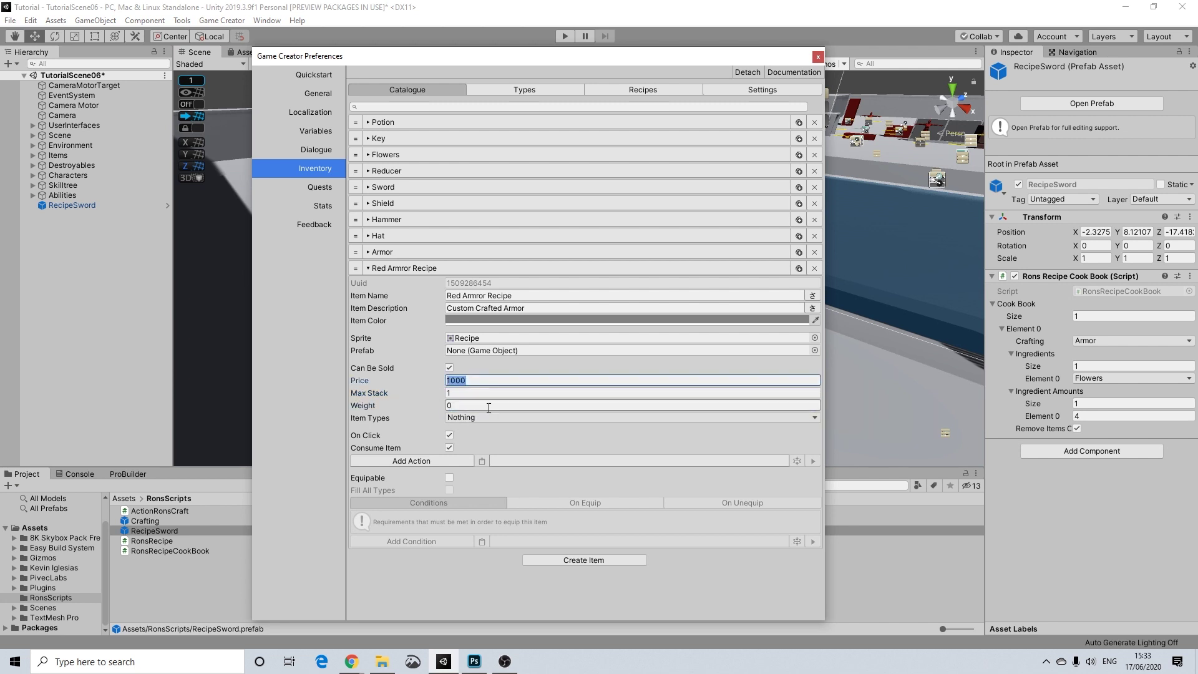
pyautogui.write('1')
pyautogui.write('5')
# Try to assign the Recipes item type to the Red Armror Recipe item.
pyautogui.click(458, 417)
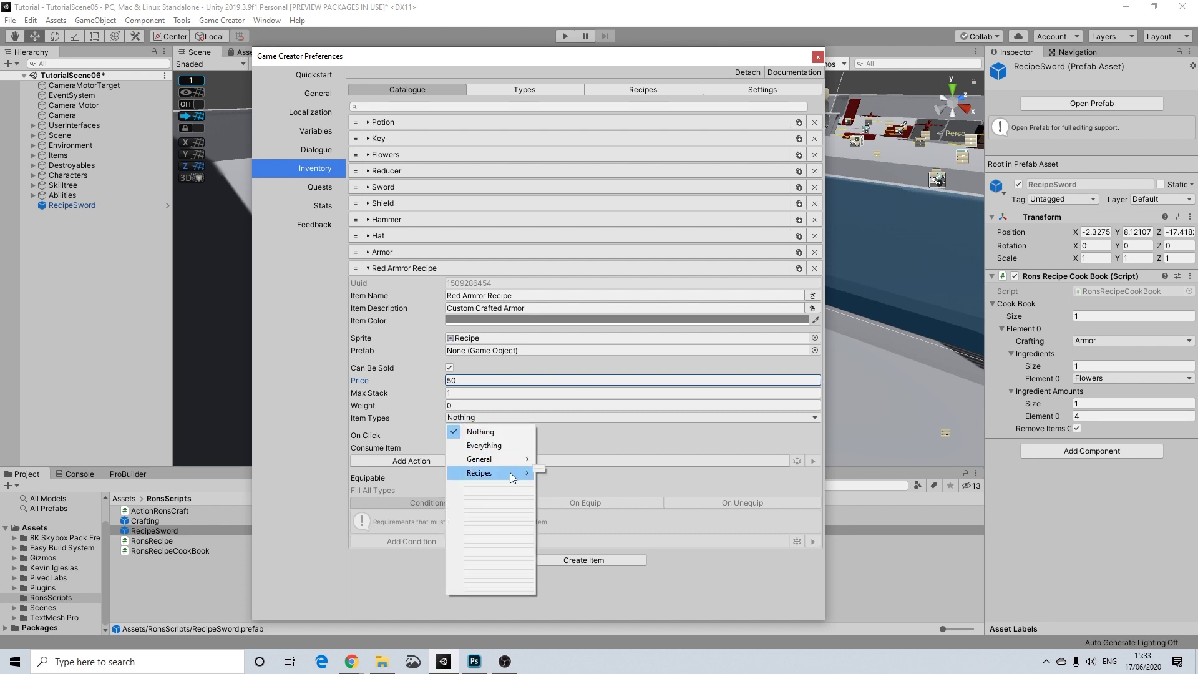
pyautogui.click(546, 463)
pyautogui.click(530, 416)
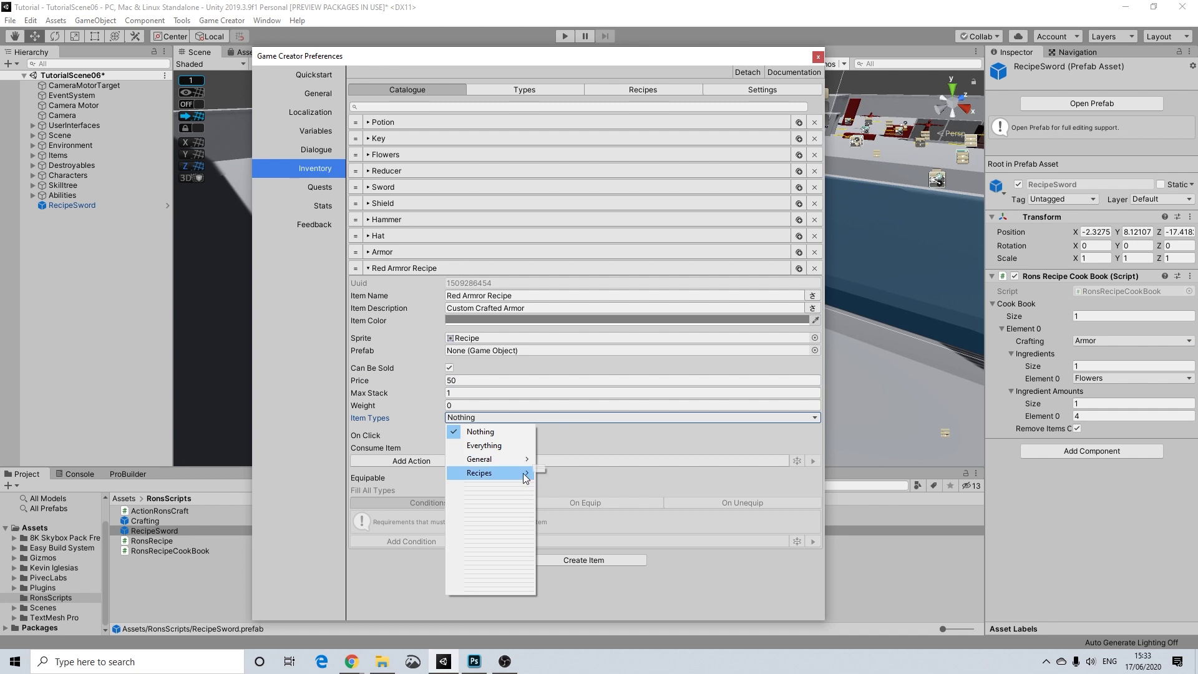
# Extend the path of inventory item type ID 6 to Recipes/Equipment/.
pyautogui.click(629, 93)
pyautogui.click(630, 94)
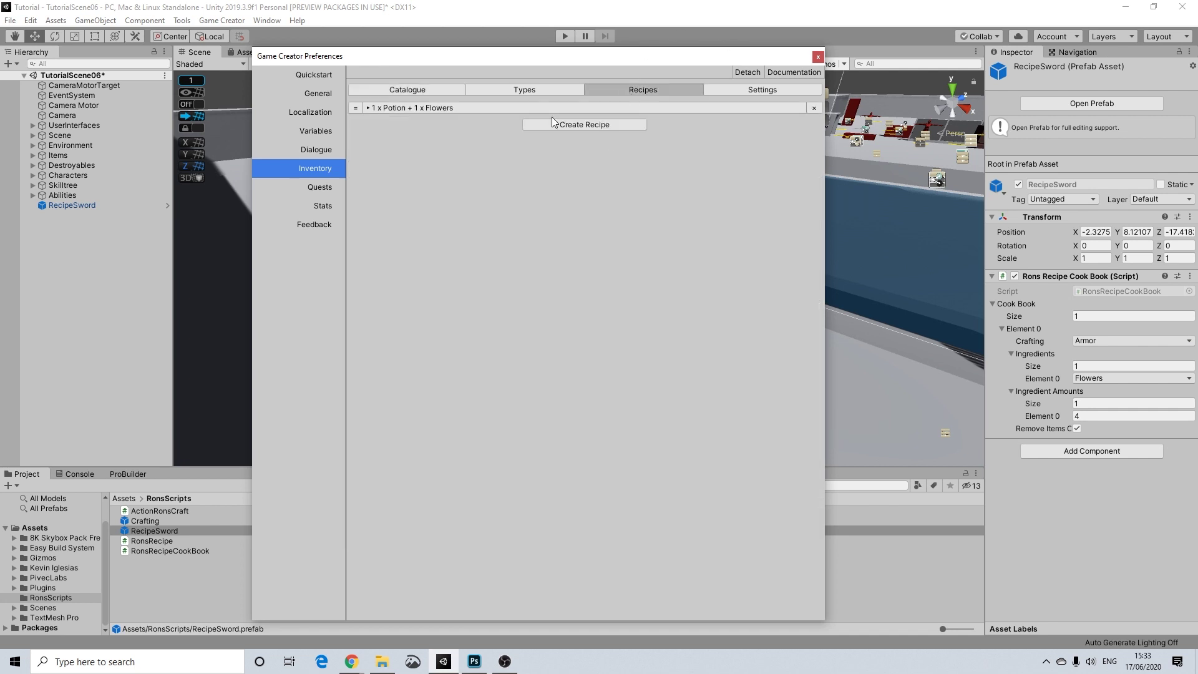
pyautogui.click(545, 95)
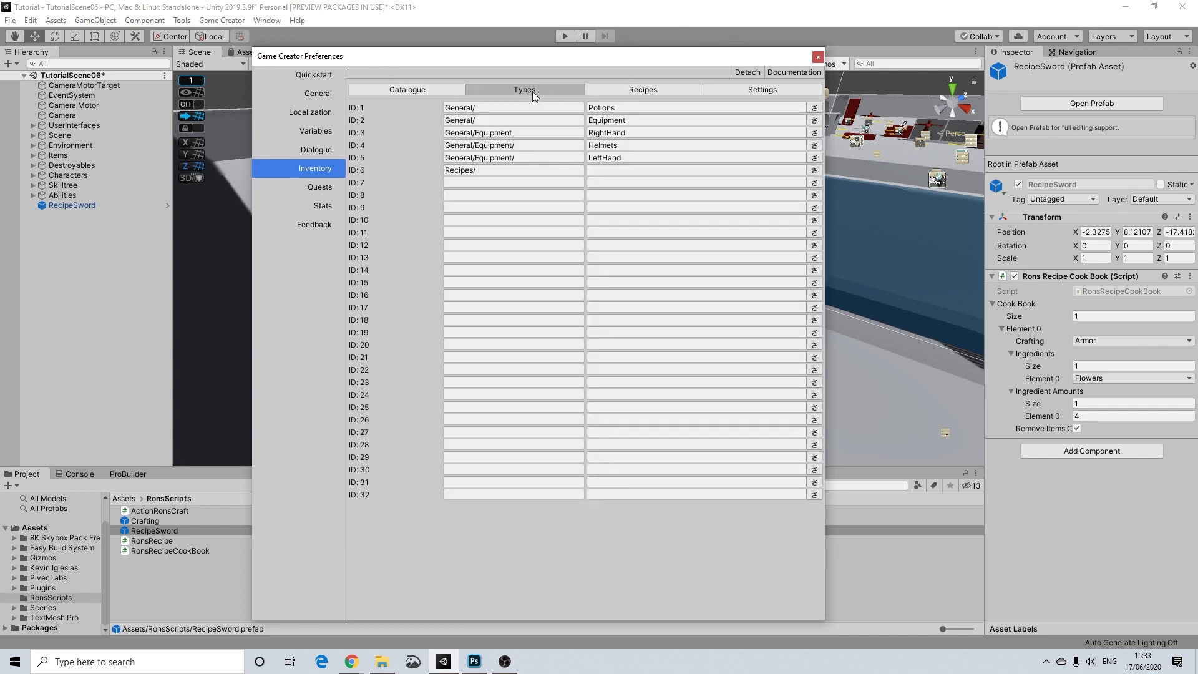
pyautogui.click(514, 168)
pyautogui.click(511, 170)
pyautogui.write('Equipment/')
# Try to assign the Equipment type under Recipes to the Red Armror Recipe item.
pyautogui.click(419, 87)
pyautogui.click(467, 417)
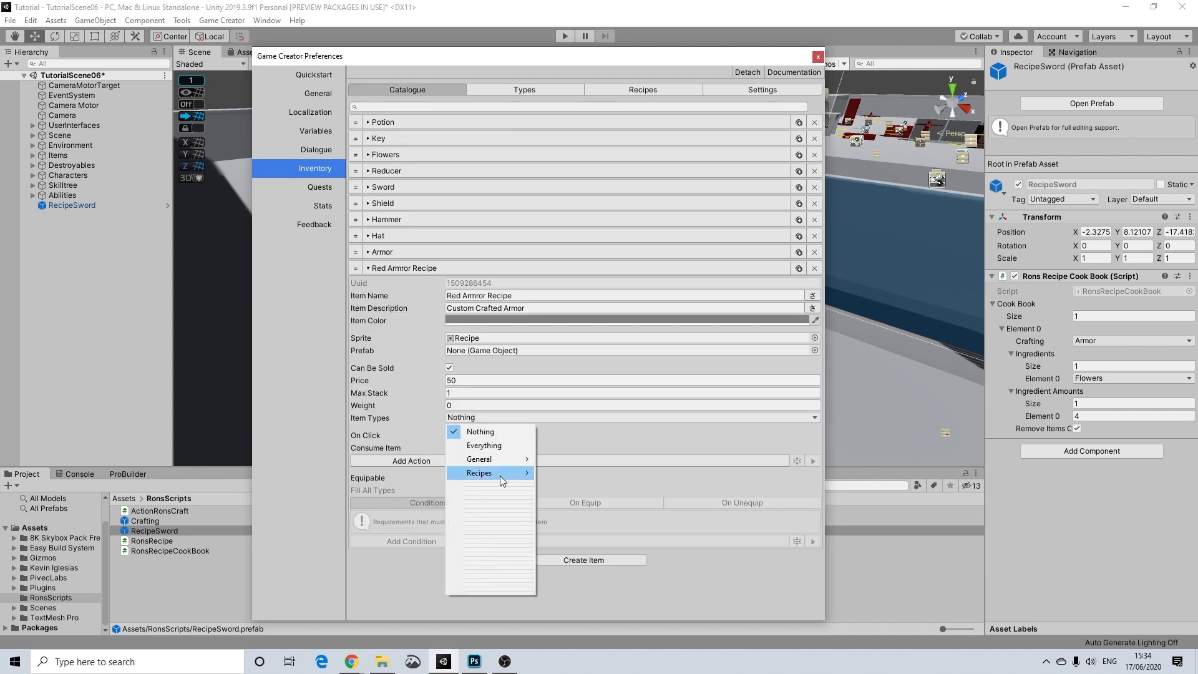
pyautogui.moveTo(525, 476)
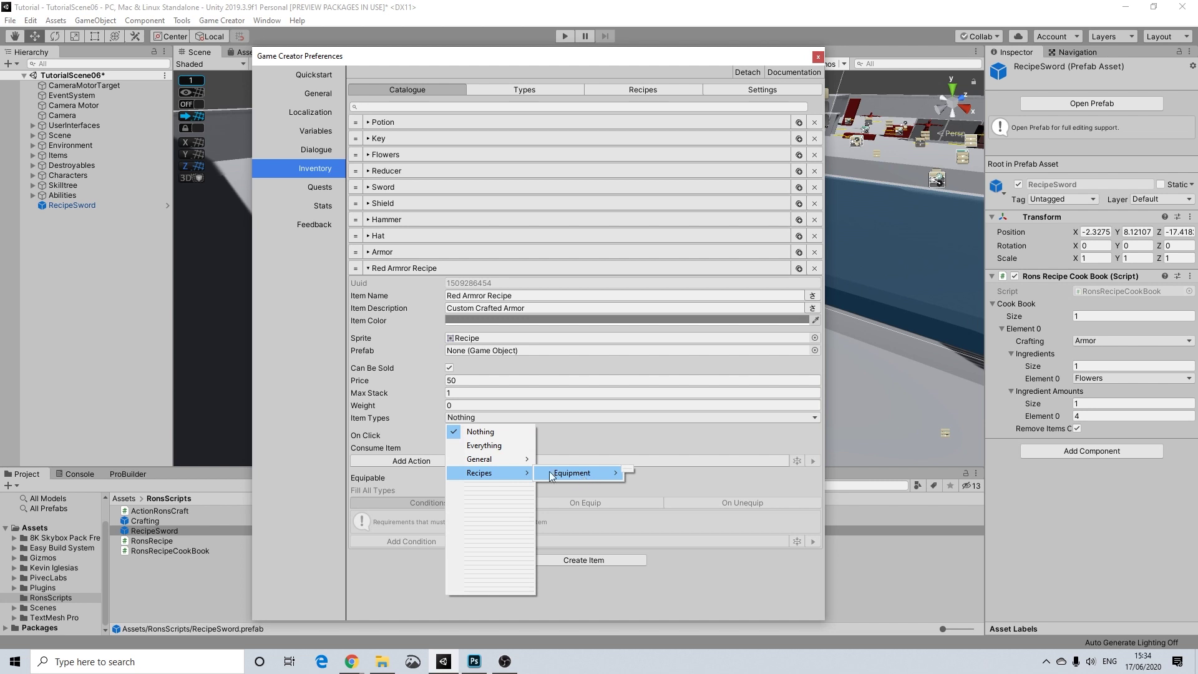
# Remove the trailing slash from the path of item type ID 6 so it reads Recipes/Equipment.
pyautogui.click(513, 91)
pyautogui.click(514, 92)
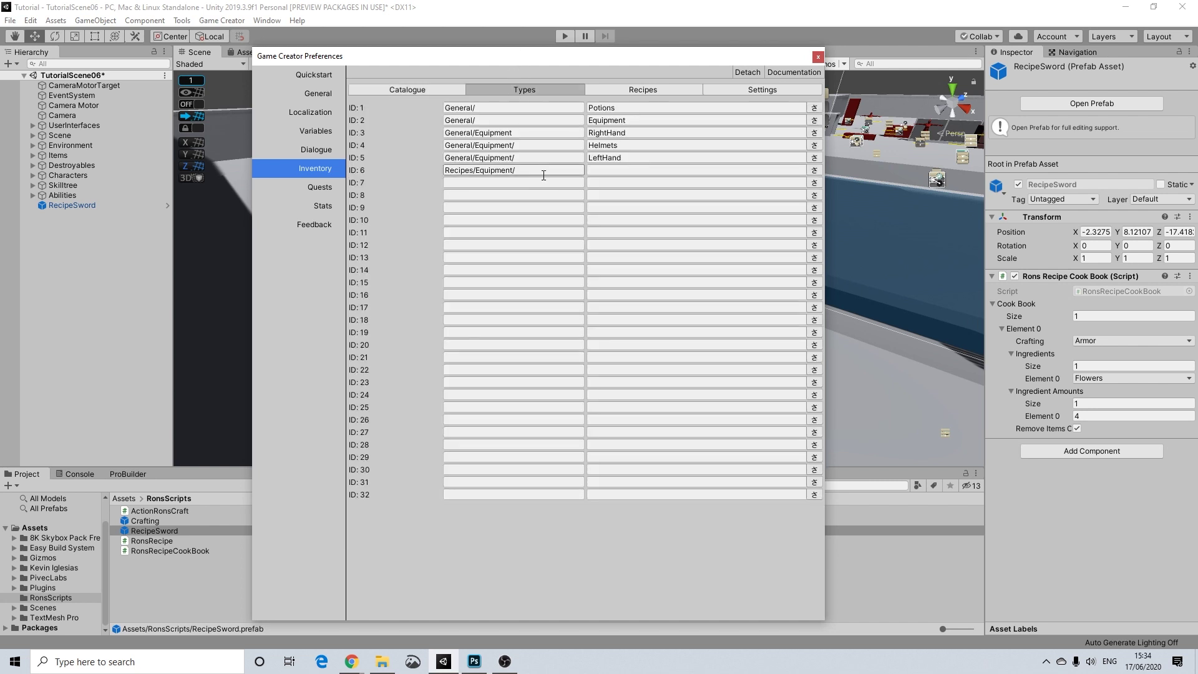
pyautogui.click(549, 174)
pyautogui.click(555, 172)
# Assign the Recipes/Equipment item type to the Red Armror Recipe item and disable its Consume Item option.
pyautogui.click(422, 91)
pyautogui.click(474, 416)
pyautogui.moveTo(510, 479)
pyautogui.click(565, 474)
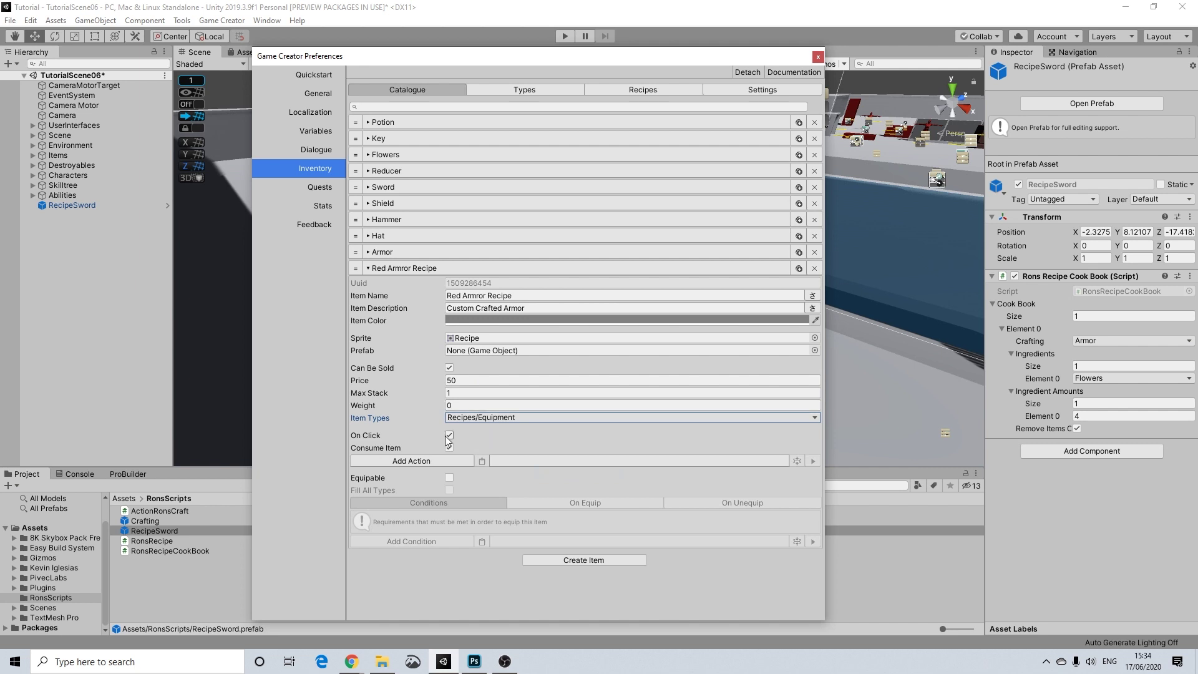
pyautogui.click(450, 447)
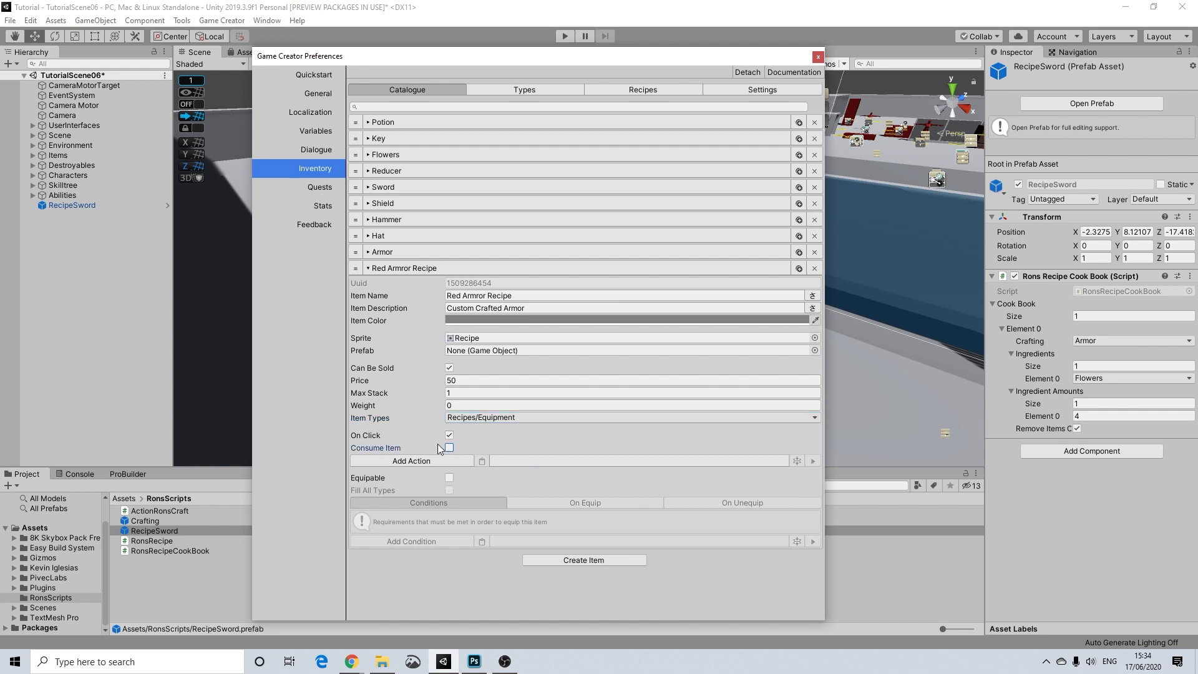
# Search the actions for "ron" and add the Rons Craft action to the Red Armror Recipe item.
pyautogui.click(443, 461)
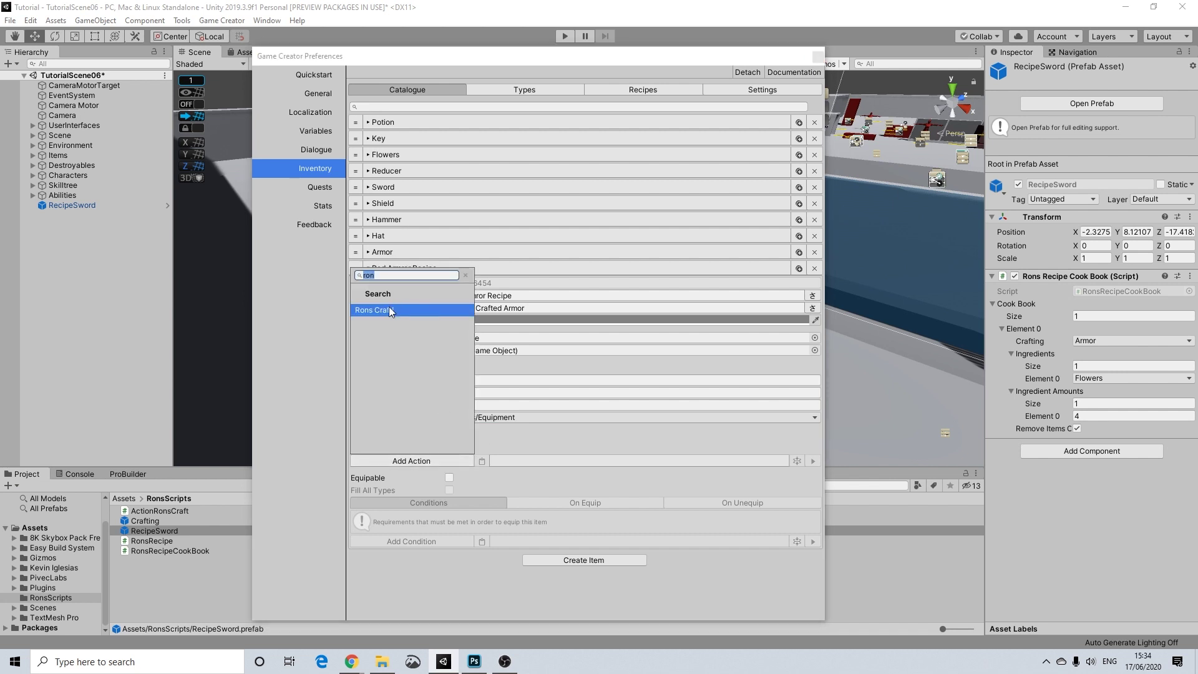
pyautogui.press('BackSpace')
pyautogui.write('ron')
pyautogui.click(402, 309)
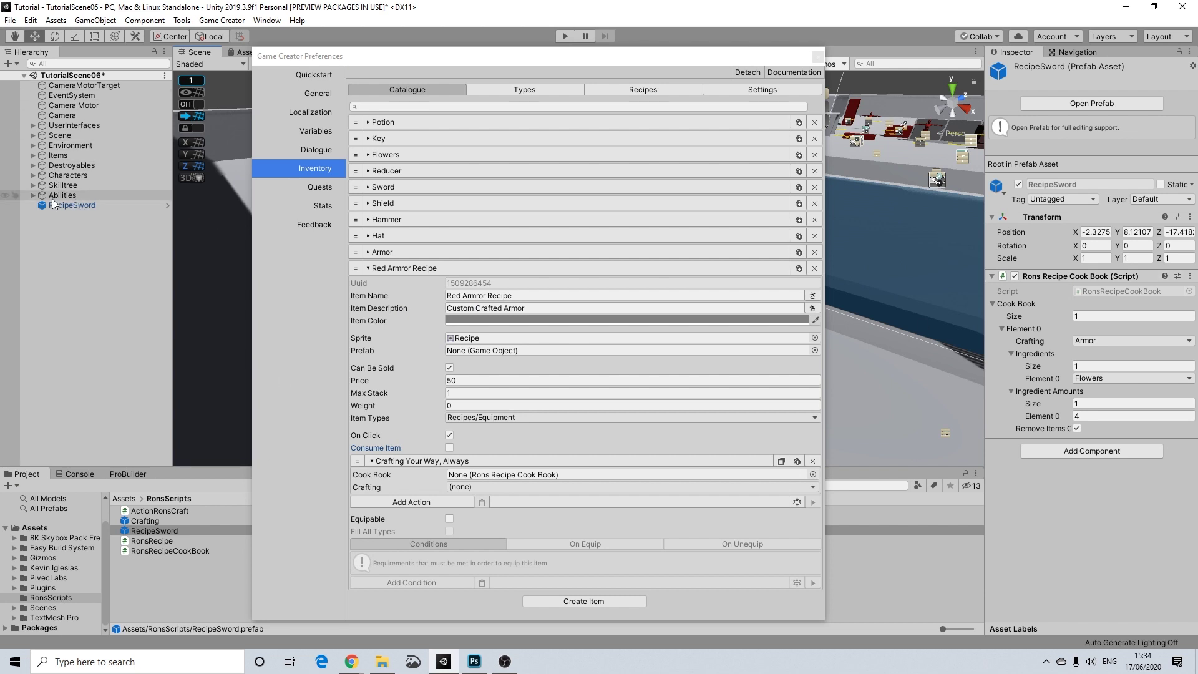
# Set the crafting action's Cook Book to RecipeSword and its Crafting item to Armor, and close the Game Creator preferences.
pyautogui.moveTo(1022, 276); pyautogui.dragTo(499, 480)
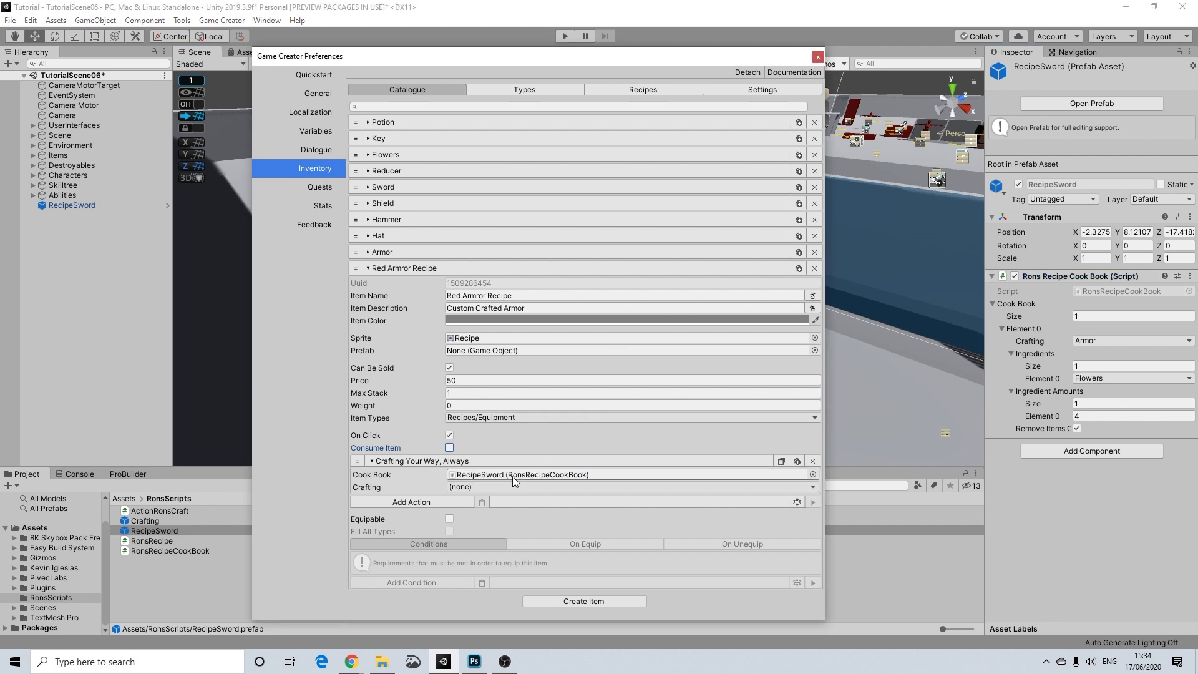
pyautogui.click(463, 488)
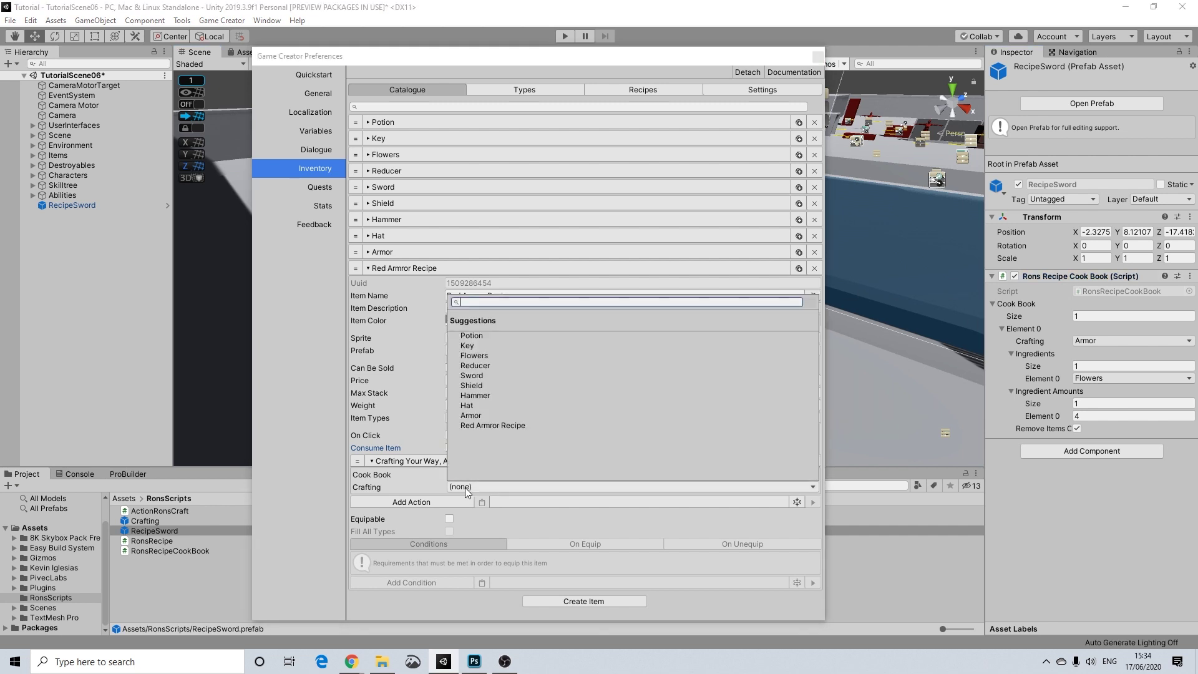
pyautogui.click(481, 417)
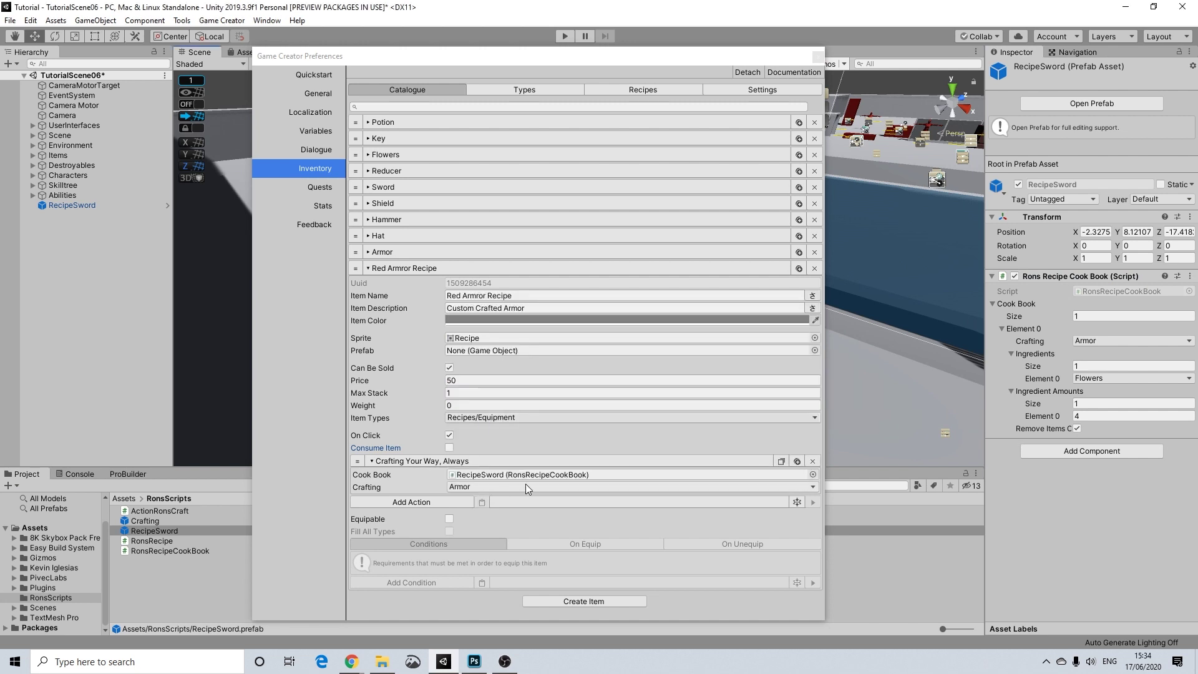
pyautogui.click(817, 56)
# Show the UI canvas in the 2D scene view and activate PauseMenu and its InvenContent object.
pyautogui.keyDown('alt'); pyautogui.moveTo(593, 249); pyautogui.dragTo(358, 185); pyautogui.keyUp('alt')
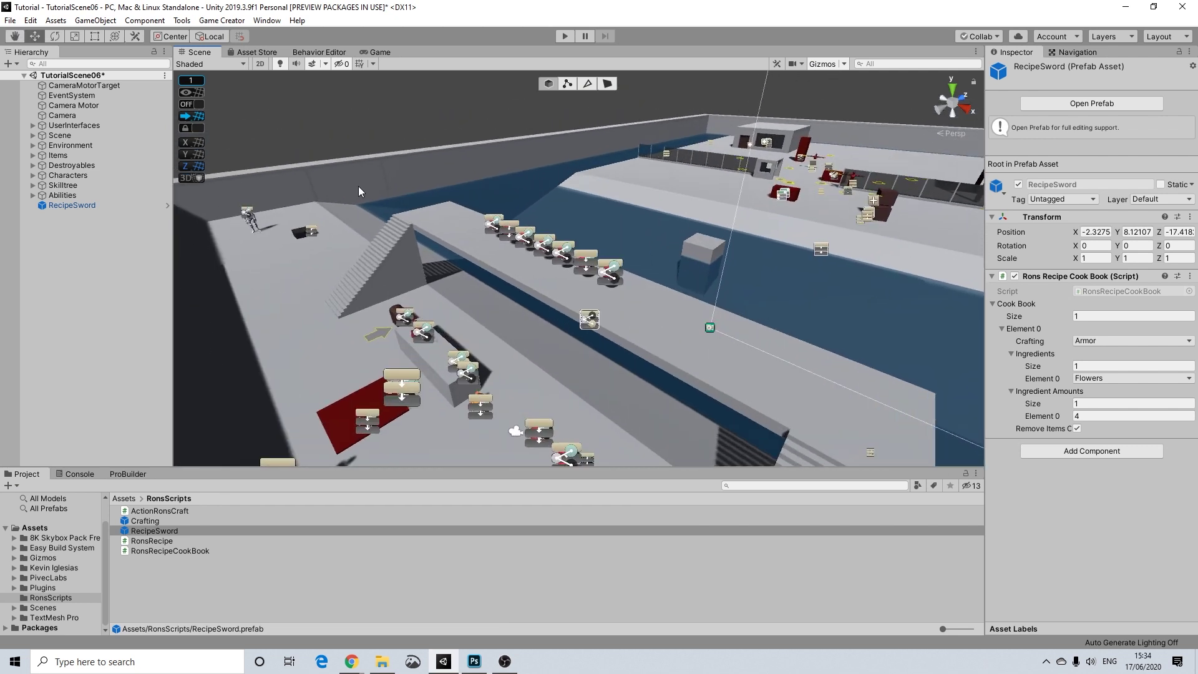
pyautogui.click(33, 125)
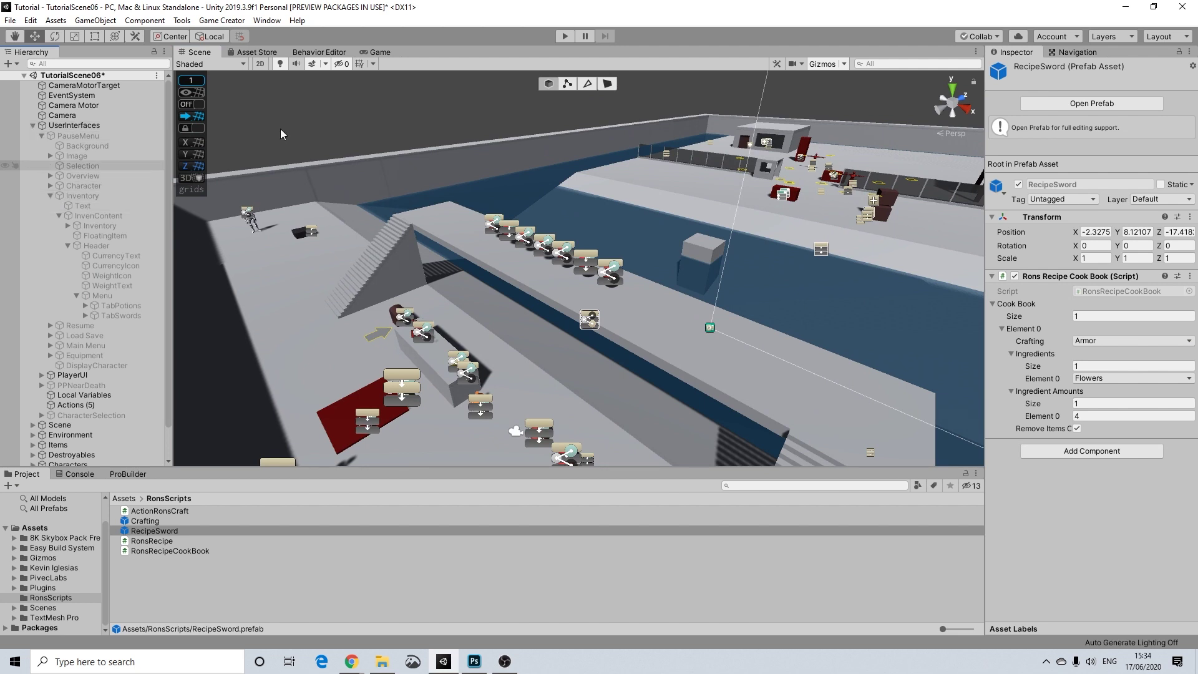
pyautogui.click(261, 64)
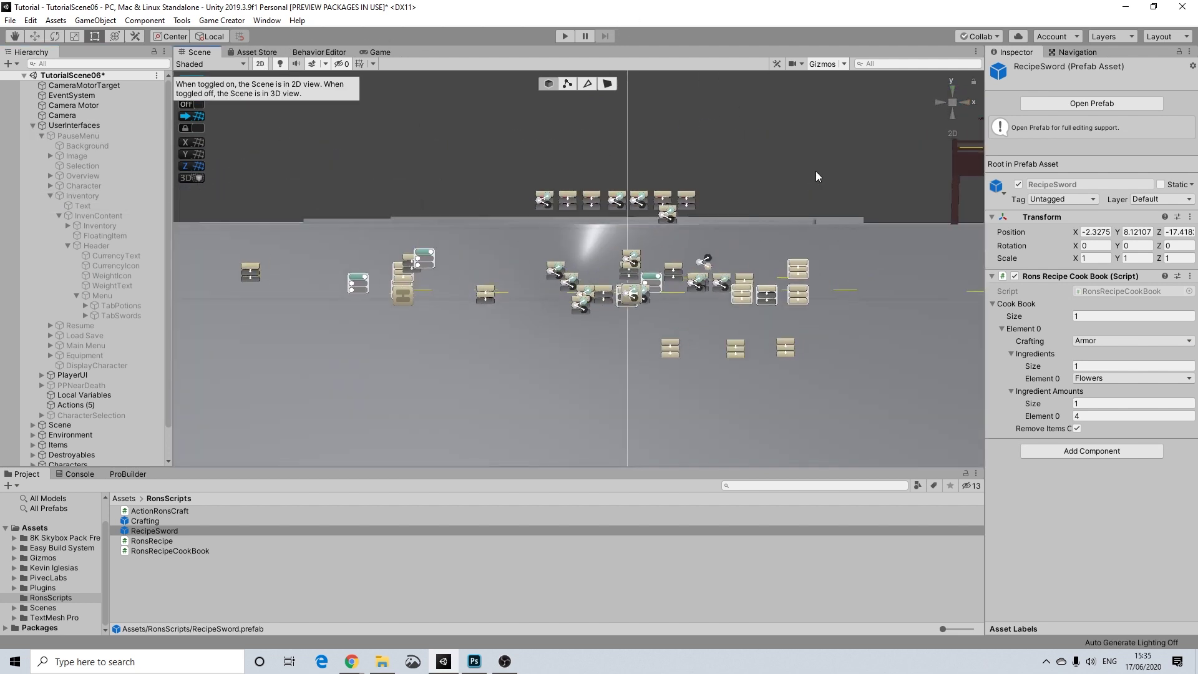
pyautogui.scroll(-10, 821, 179)
pyautogui.scroll(-10, 802, 198)
pyautogui.moveTo(805, 200); pyautogui.dragTo(347, 440, button='middle')
pyautogui.scroll(-12, 818, 178)
pyautogui.moveTo(848, 178); pyautogui.dragTo(401, 355, button='middle')
pyautogui.scroll(-3, 754, 179)
pyautogui.scroll(-3, 859, 169)
pyautogui.moveTo(858, 169); pyautogui.dragTo(760, 256, button='middle')
pyautogui.scroll(3, 760, 256)
pyautogui.click(77, 135)
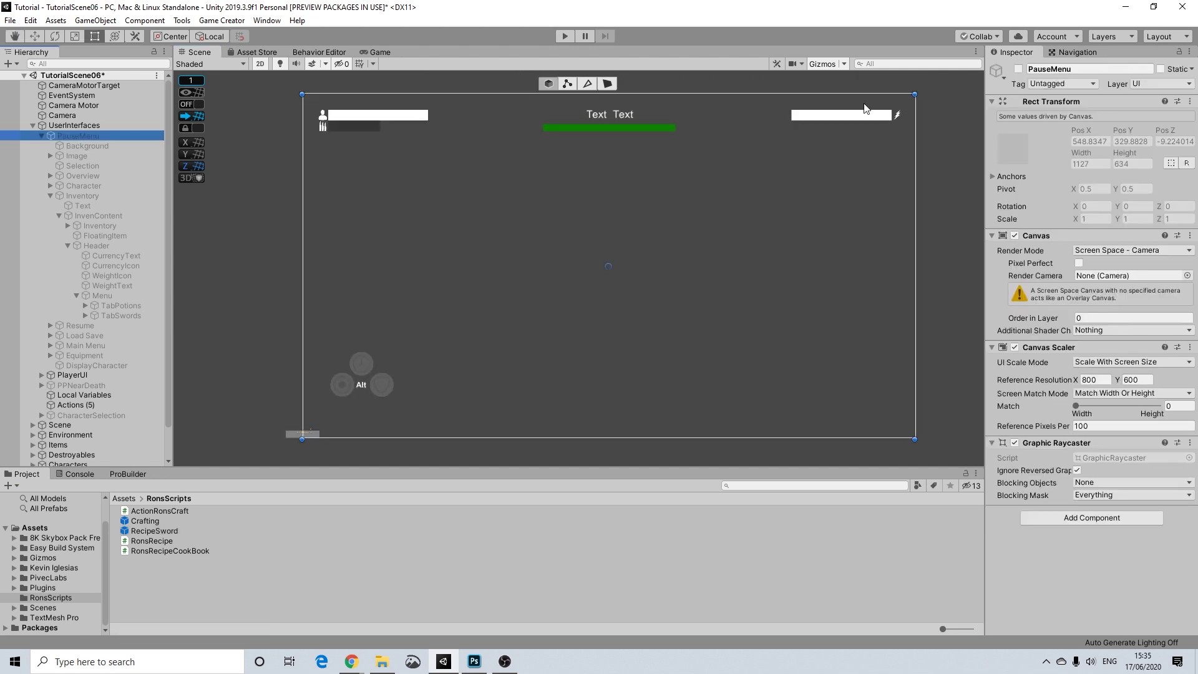
pyautogui.click(1018, 70)
pyautogui.click(112, 216)
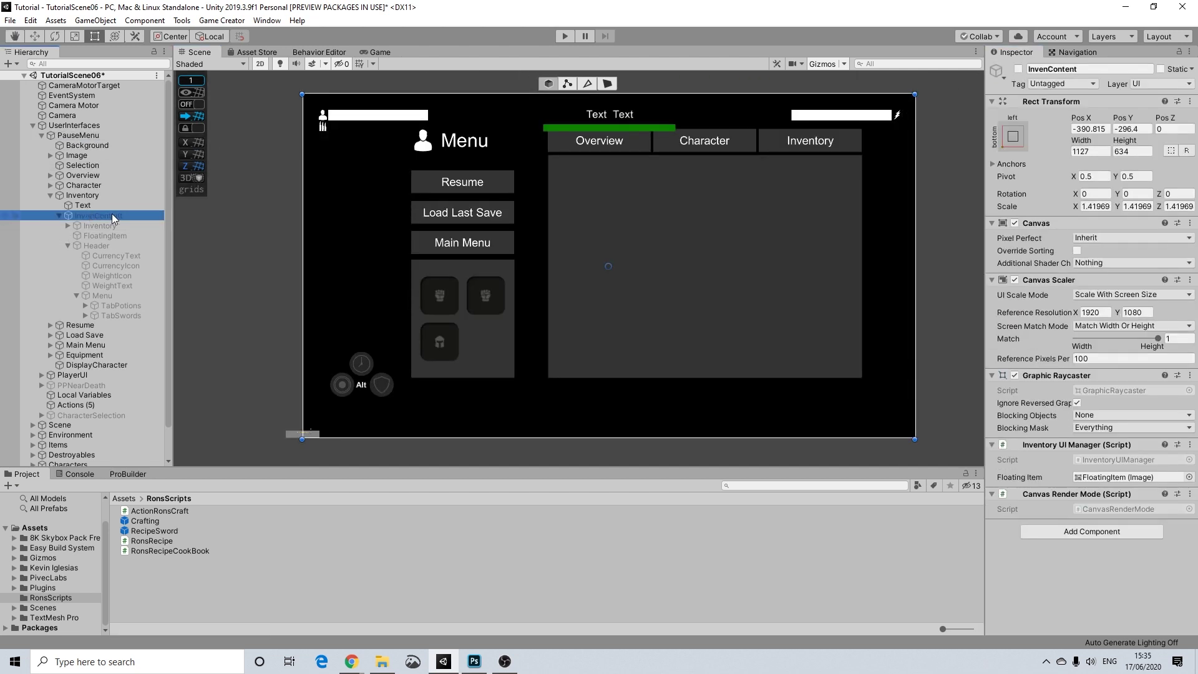
pyautogui.click(1018, 69)
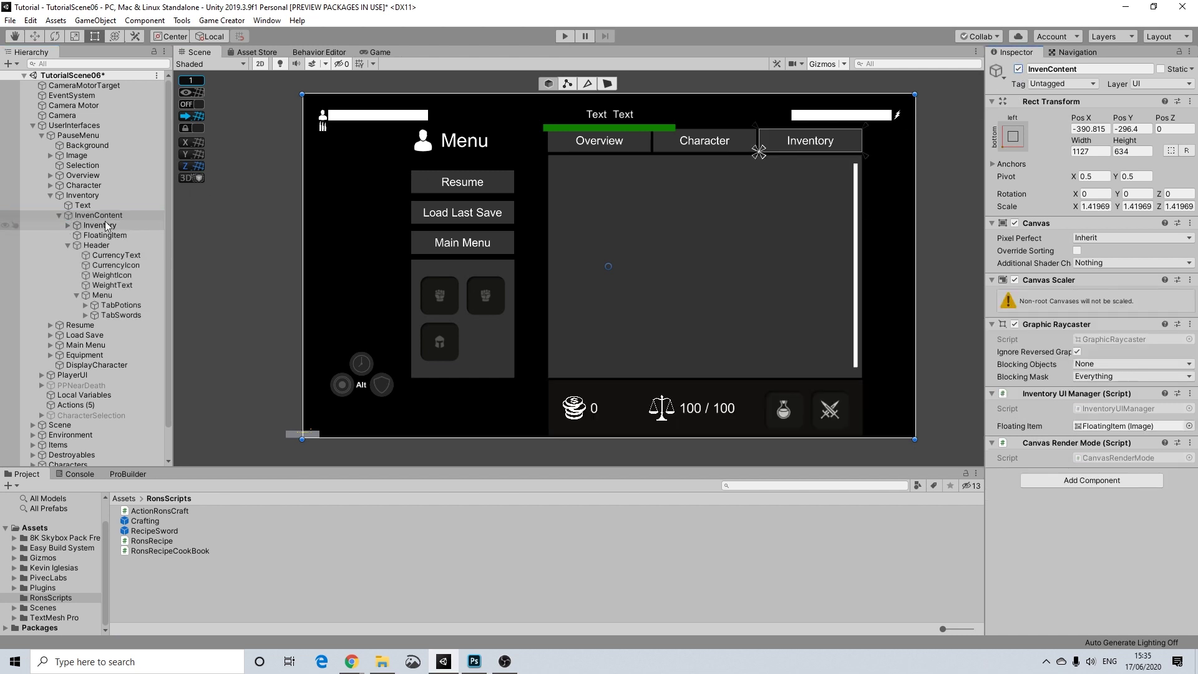
# Add the Recipes/Equipment item type to the Change ItemsListUI types action on the TabPotions button.
pyautogui.click(784, 413)
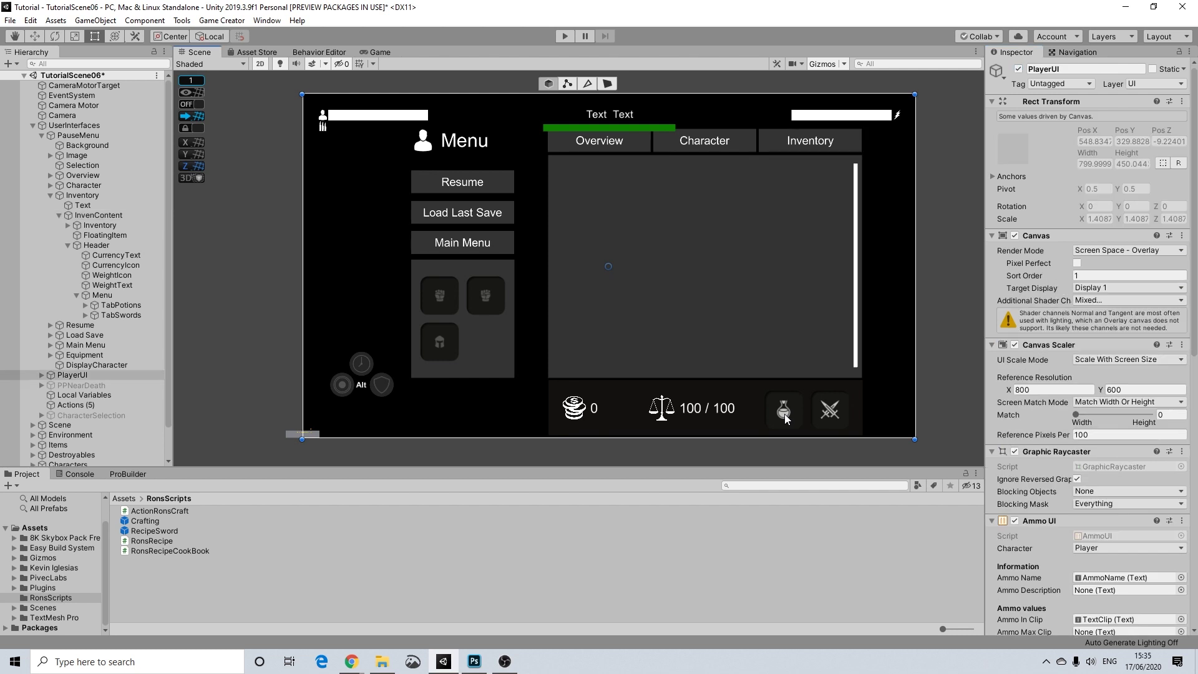
pyautogui.click(787, 409)
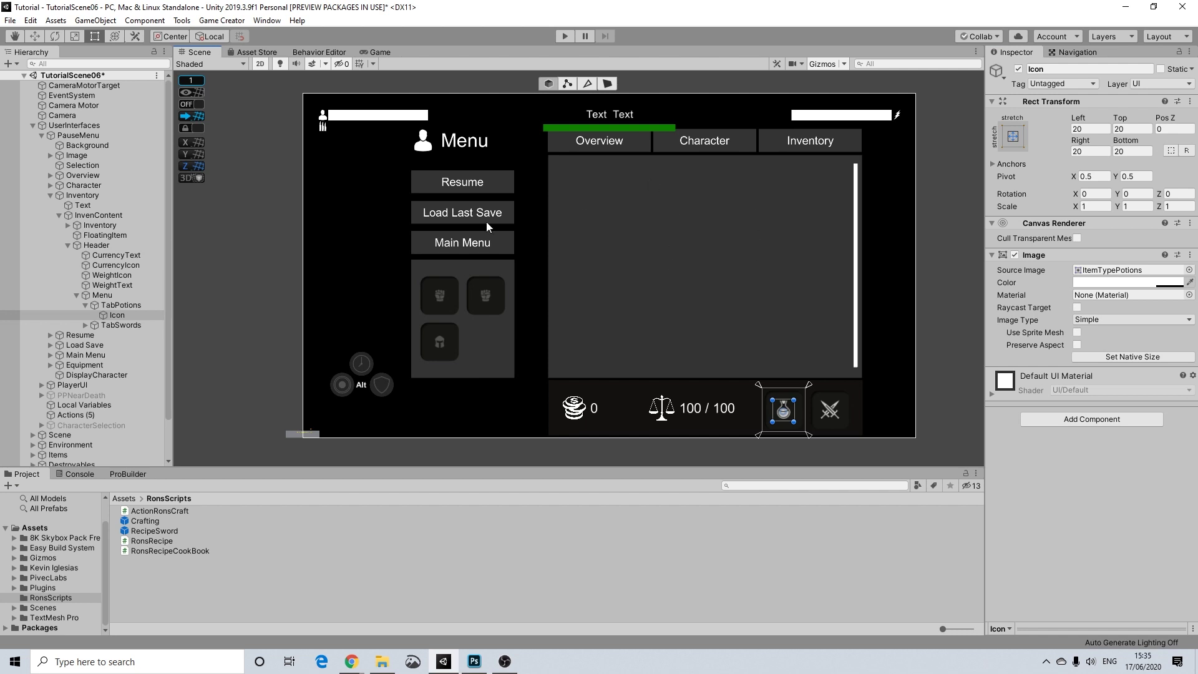
pyautogui.click(118, 304)
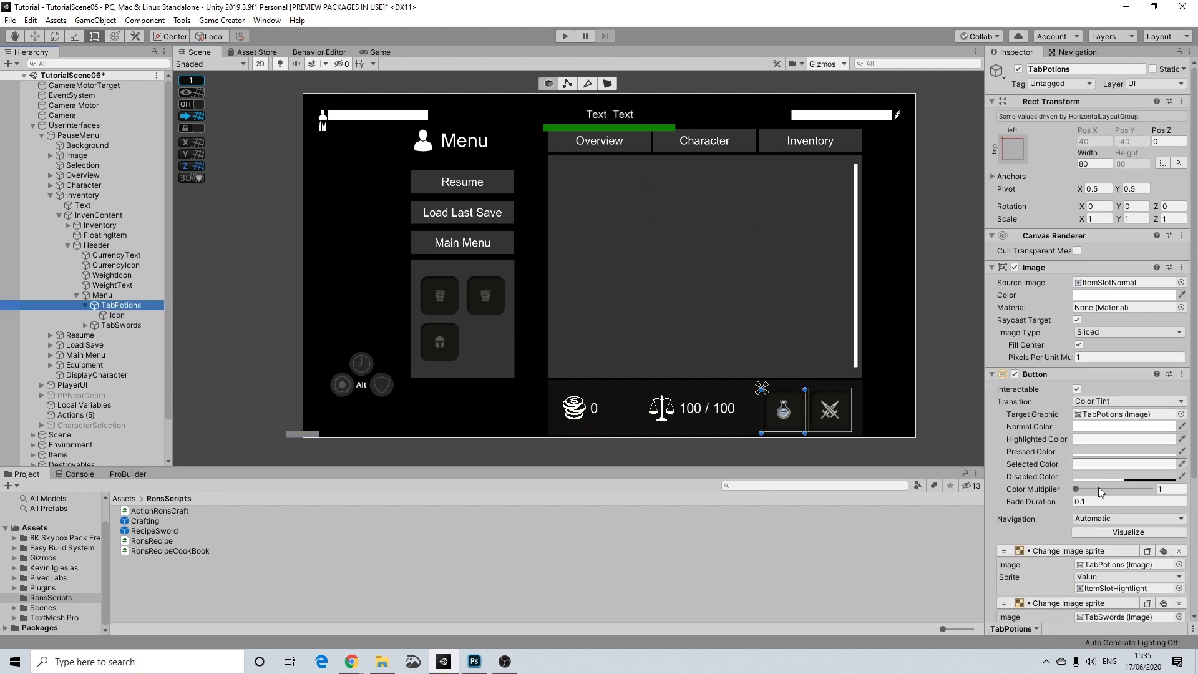
pyautogui.scroll(-5, 1118, 512)
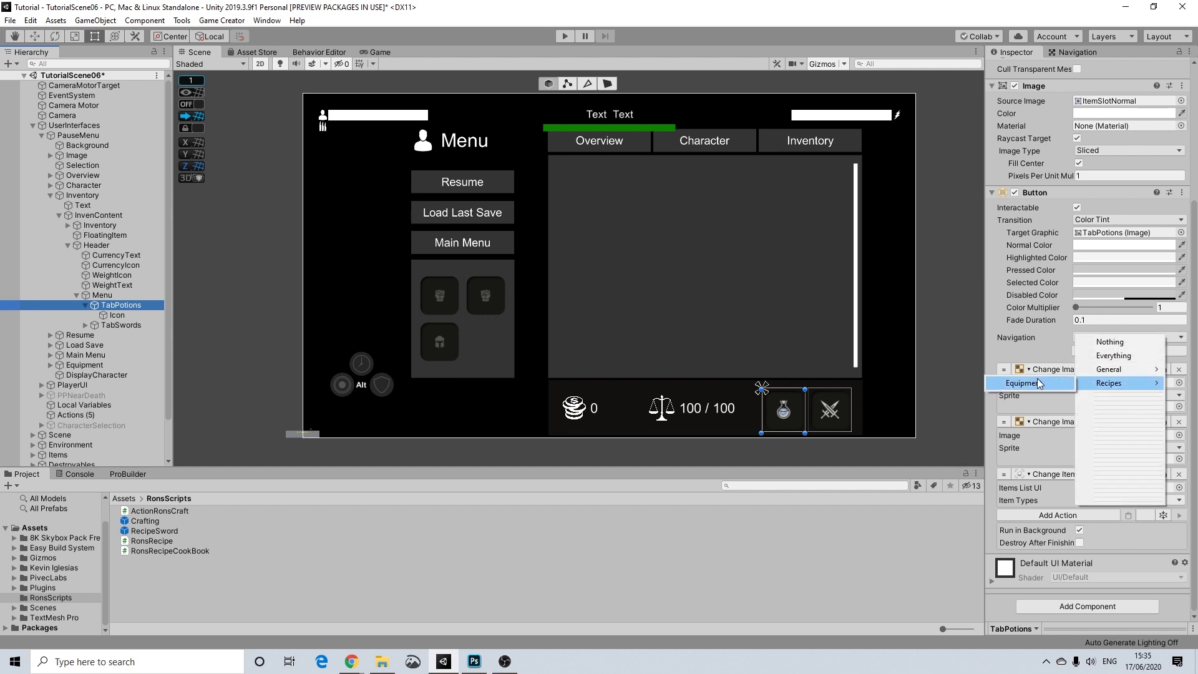
pyautogui.click(1039, 384)
pyautogui.click(1100, 497)
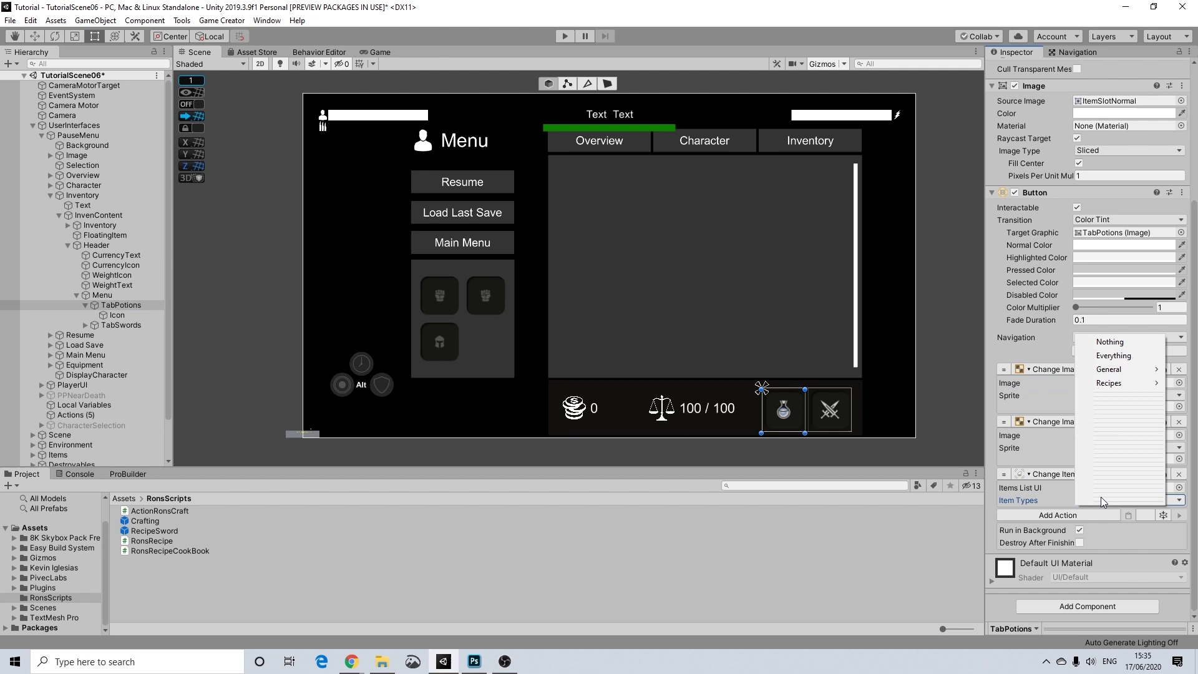
pyautogui.moveTo(1157, 373)
pyautogui.click(958, 316)
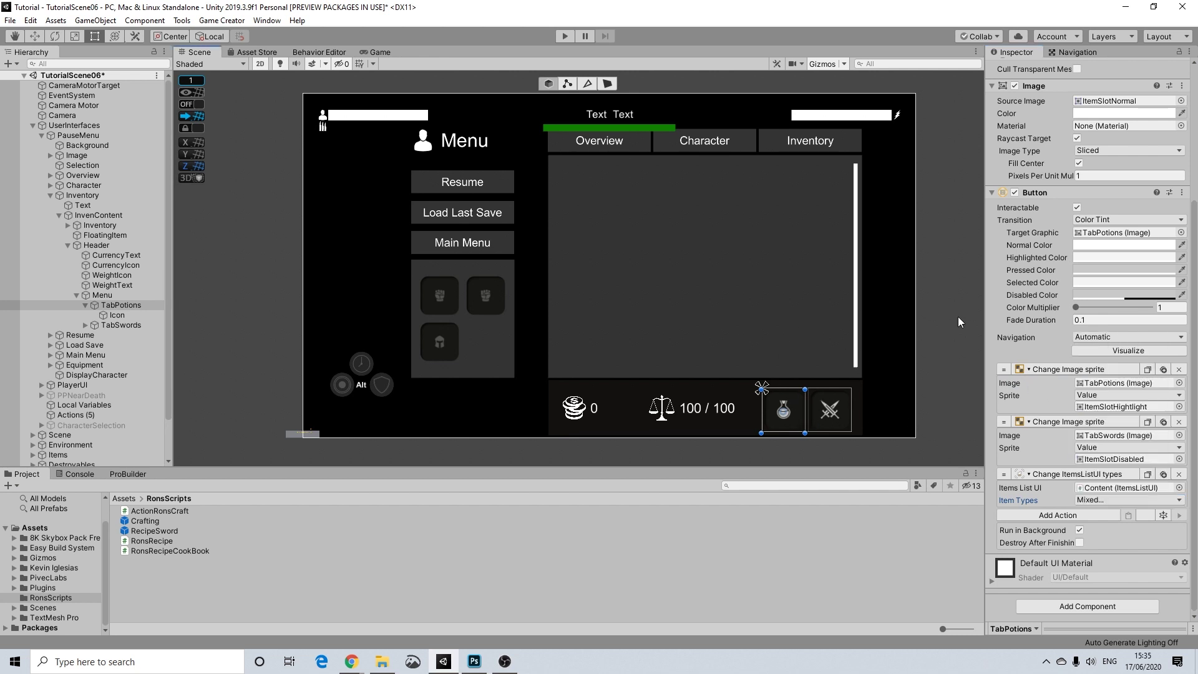
pyautogui.click(945, 341)
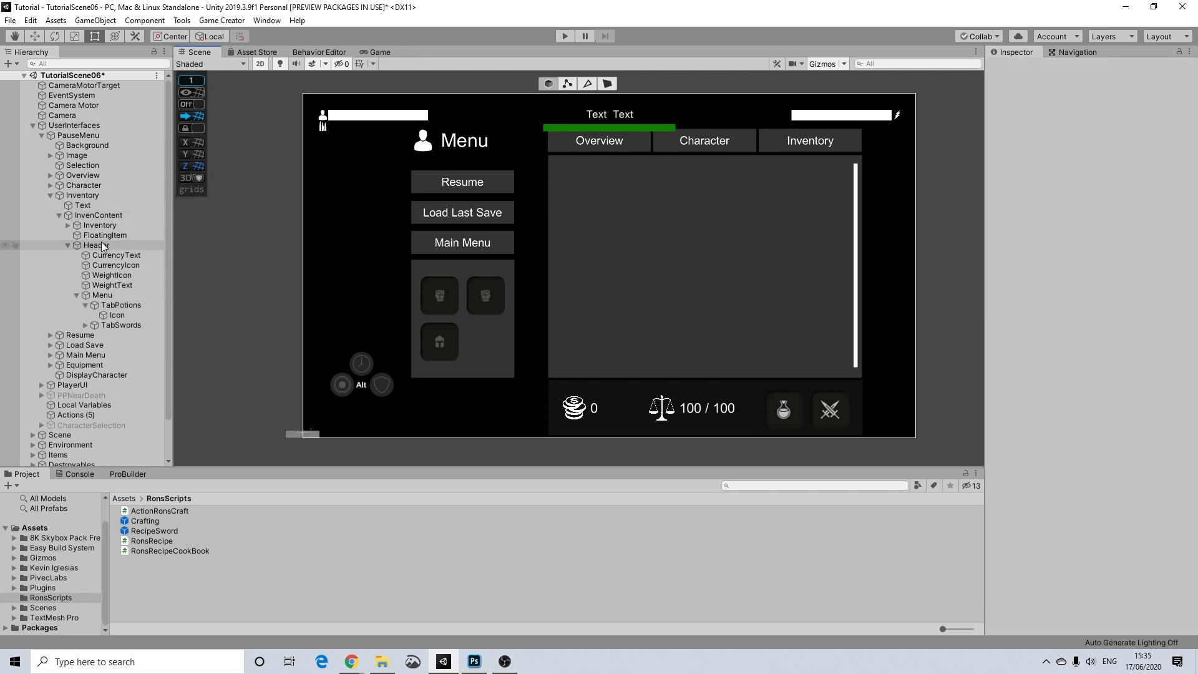
# Deactivate InvenContent and PauseMenu and return the scene view to 3D.
pyautogui.click(101, 216)
pyautogui.hotkey('alt', 'shift', 'a')
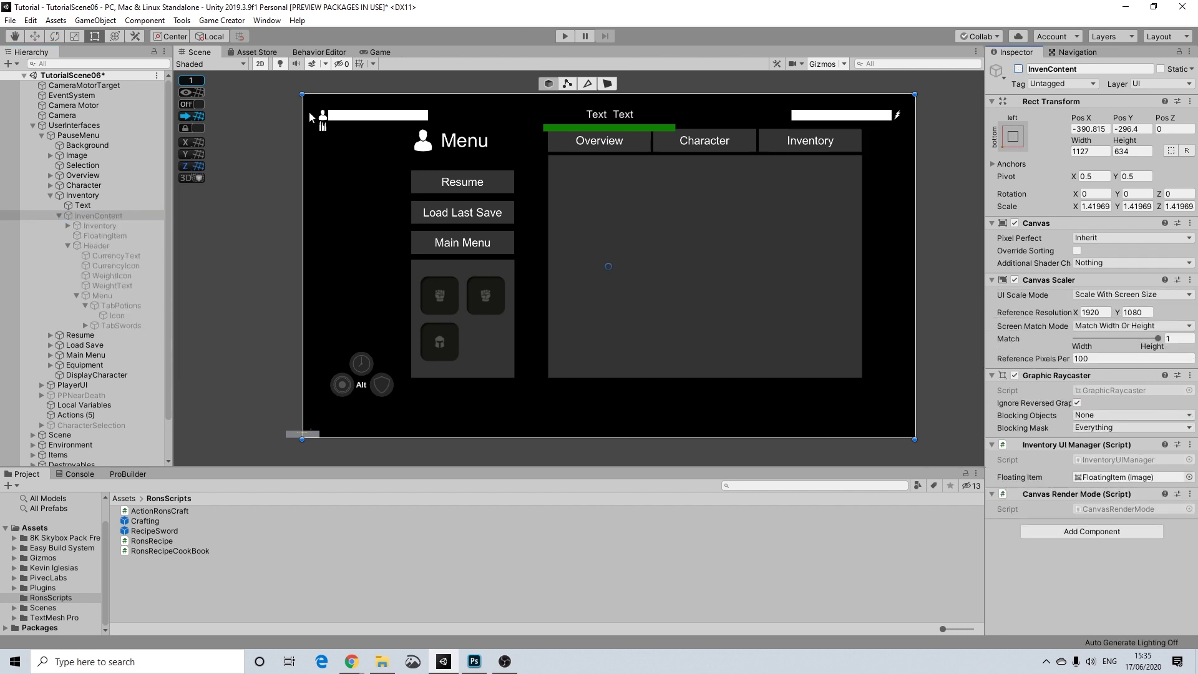
pyautogui.click(78, 135)
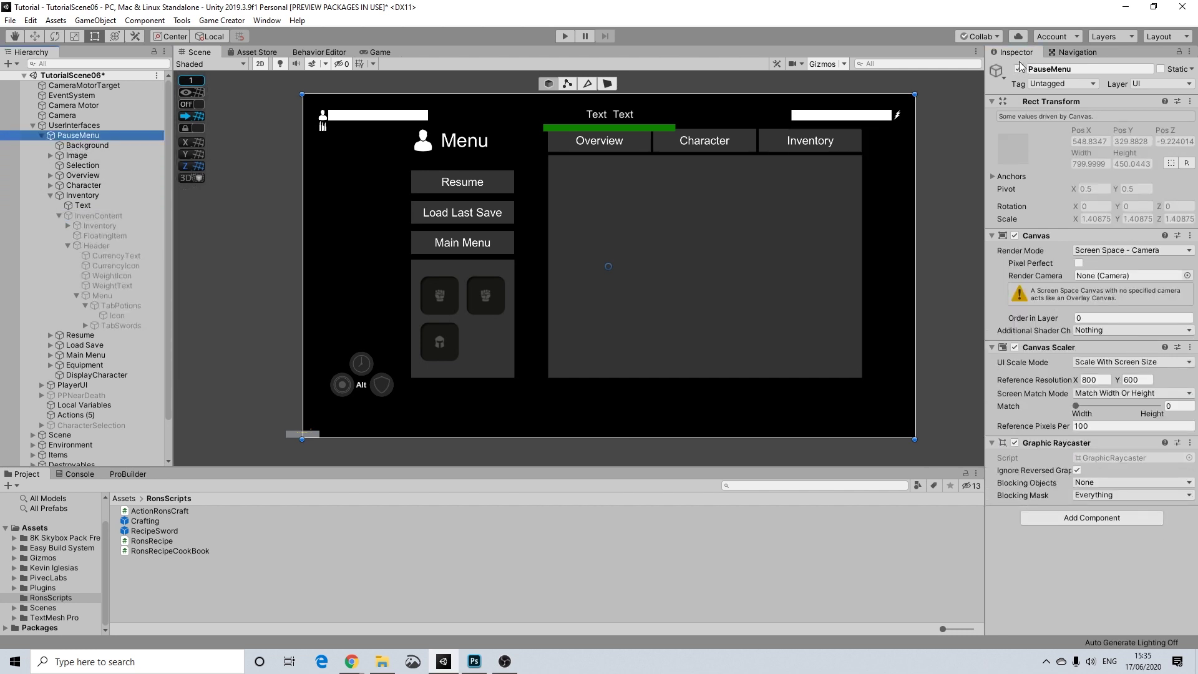
pyautogui.click(1017, 69)
pyautogui.click(260, 64)
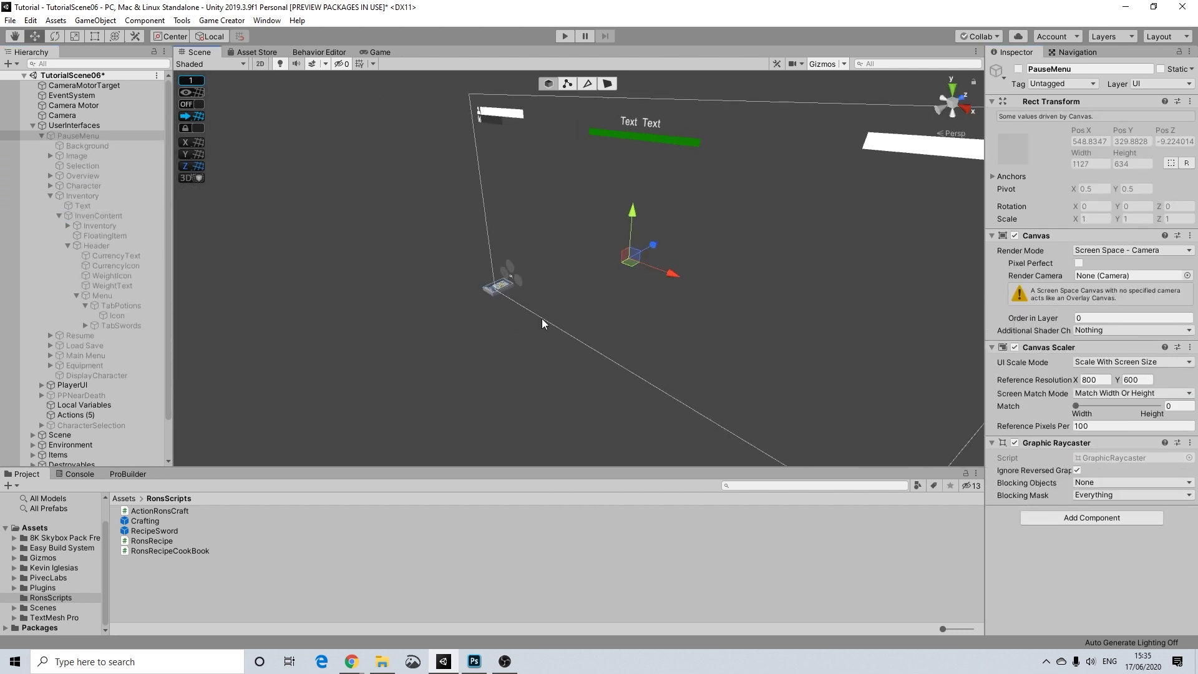
# Find the Player under Characters and frame its Conditions (2) child in the scene view.
pyautogui.scroll(-2, 81, 255)
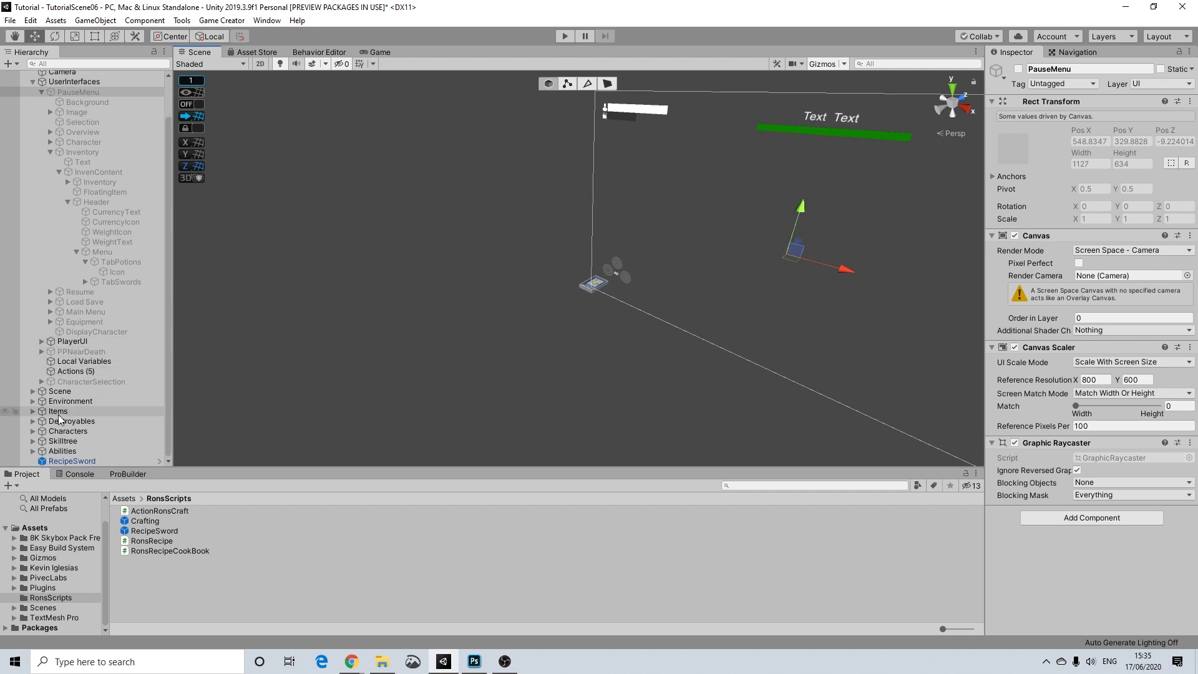
pyautogui.scroll(2, 81, 377)
pyautogui.scroll(-2, 81, 411)
pyautogui.click(33, 82)
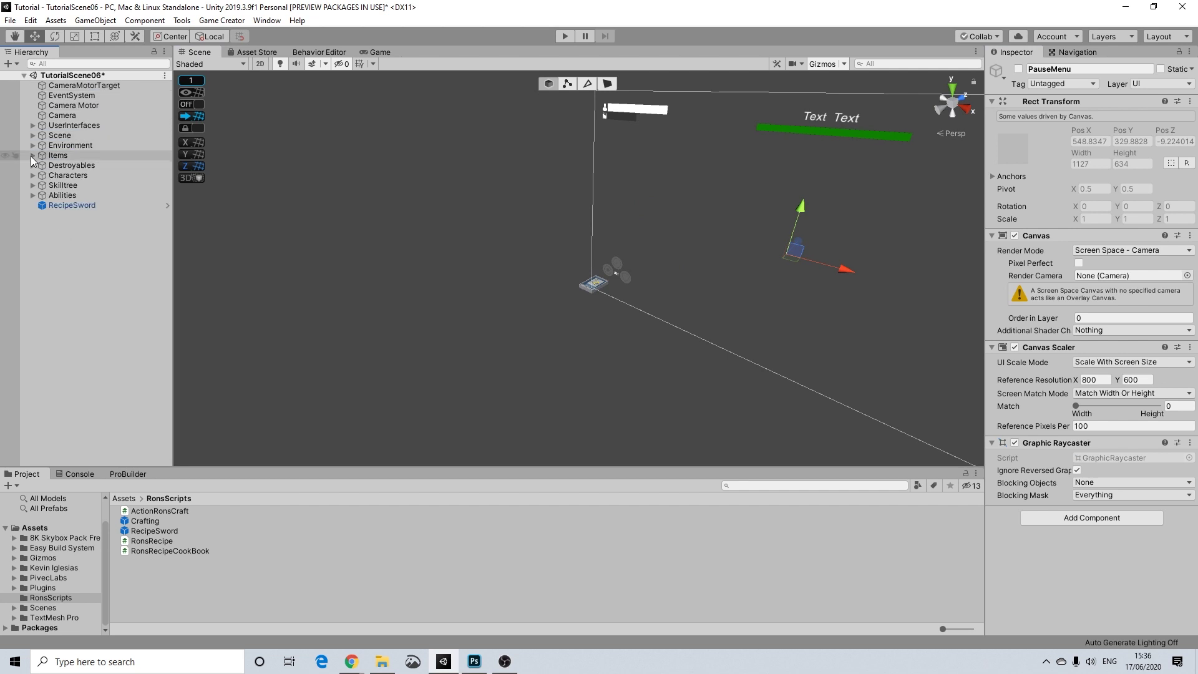
pyautogui.click(33, 176)
pyautogui.click(69, 185)
pyautogui.moveTo(325, 176); pyautogui.dragTo(471, 200, button='right')
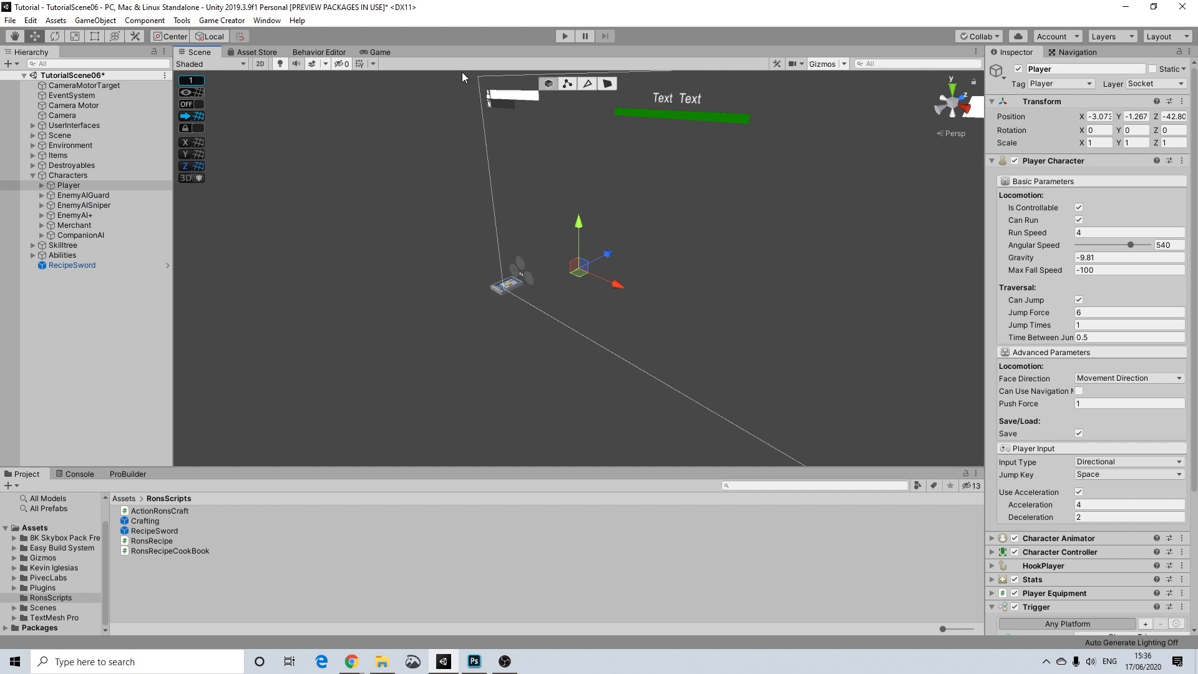
pyautogui.click(42, 185)
pyautogui.click(82, 205)
pyautogui.press('f')
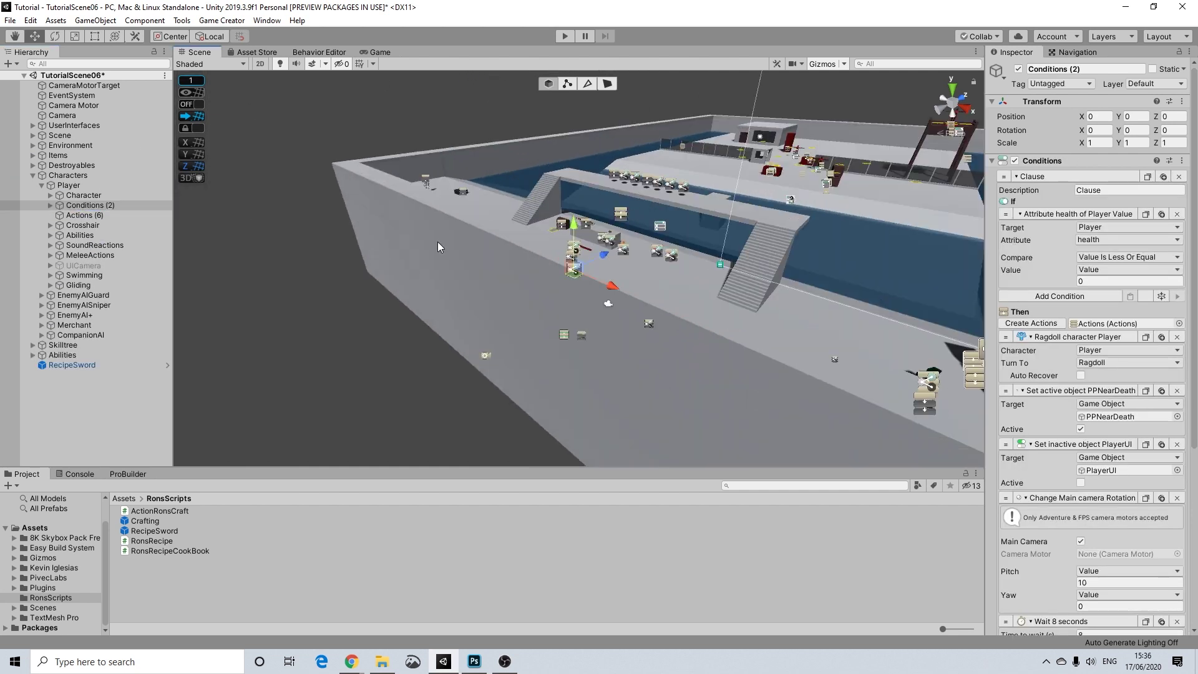
# Find the brown chest in the scene and select its inactive OpenChest child object, expanding it in the hierarchy.
pyautogui.moveTo(736, 256); pyautogui.dragTo(671, 275, button='middle')
pyautogui.scroll(12, 658, 275)
pyautogui.moveTo(636, 281); pyautogui.dragTo(556, 328, button='right')
pyautogui.scroll(3, 589, 279)
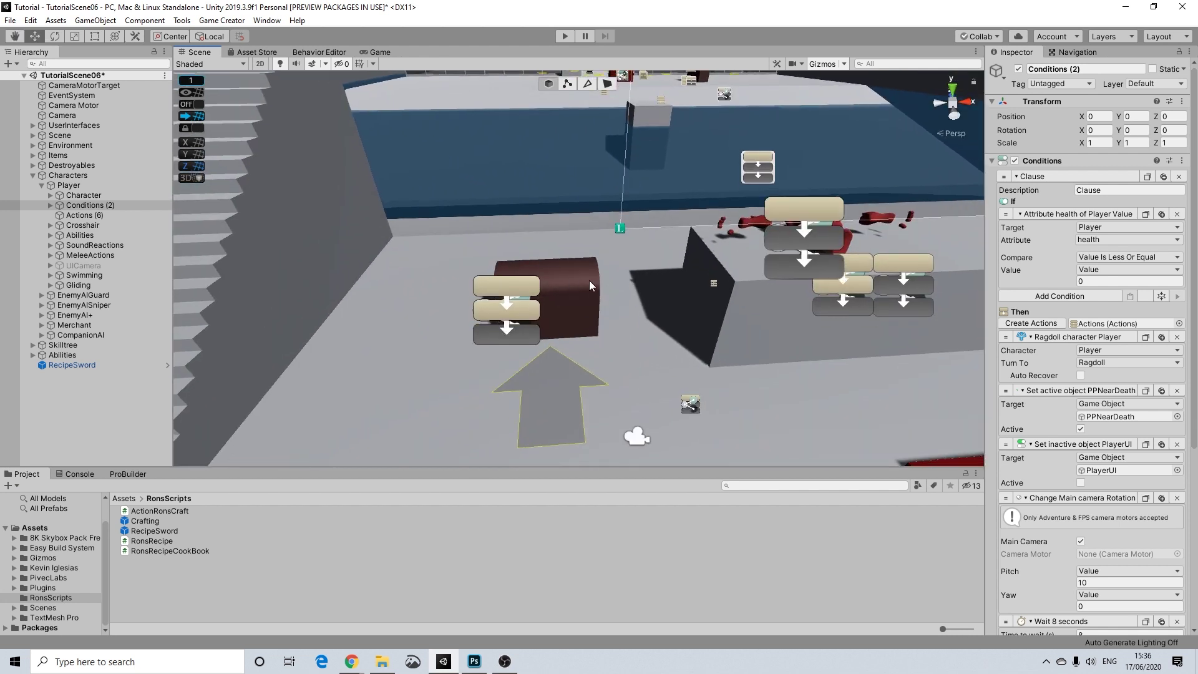
pyautogui.click(569, 278)
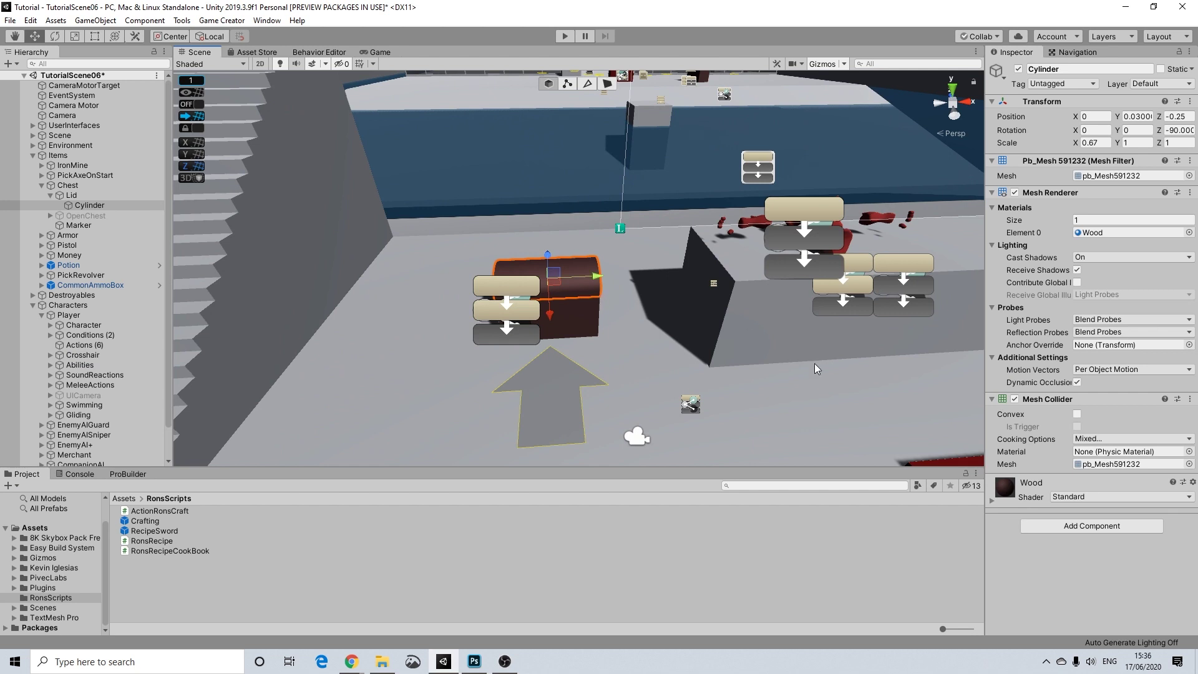
pyautogui.click(74, 215)
pyautogui.click(50, 215)
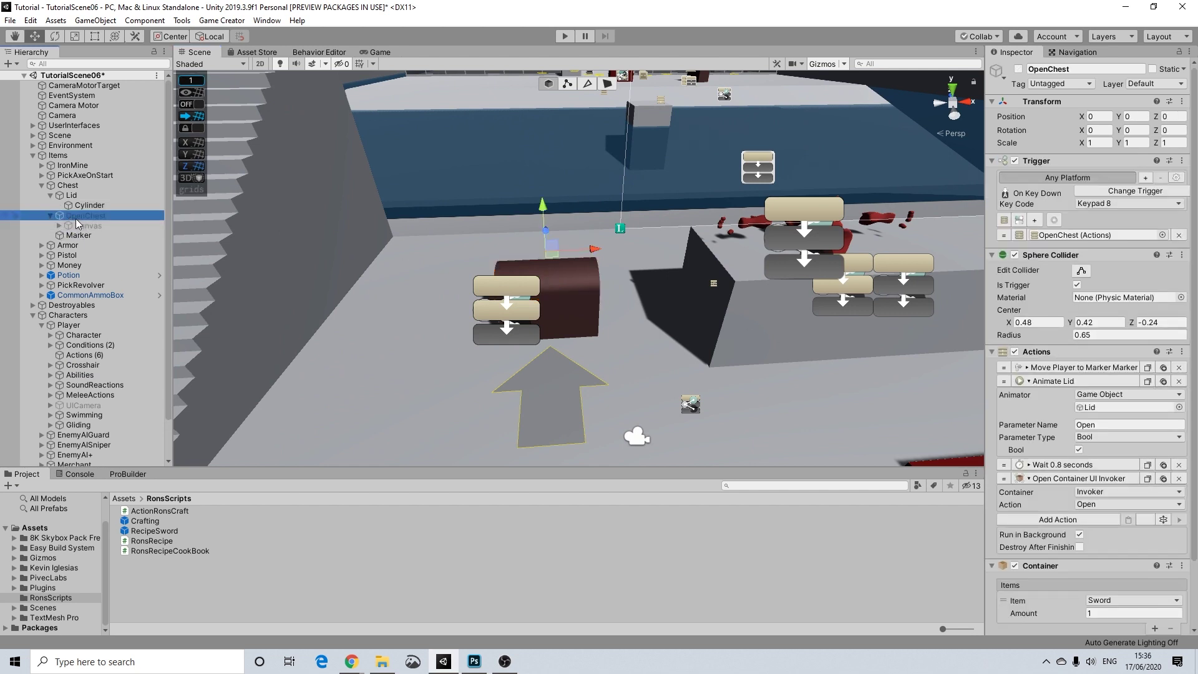
# Add a second item to OpenChest's Container component and set it to Red Armror Recipe.
pyautogui.scroll(-3, 1023, 444)
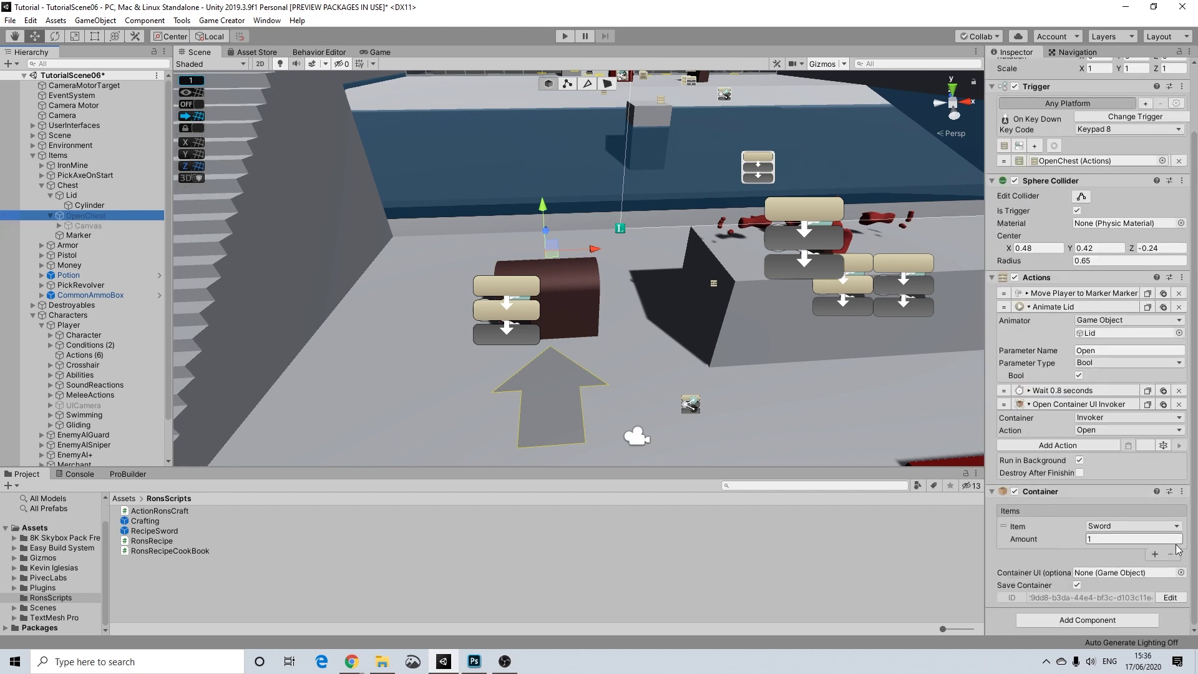
pyautogui.click(1154, 554)
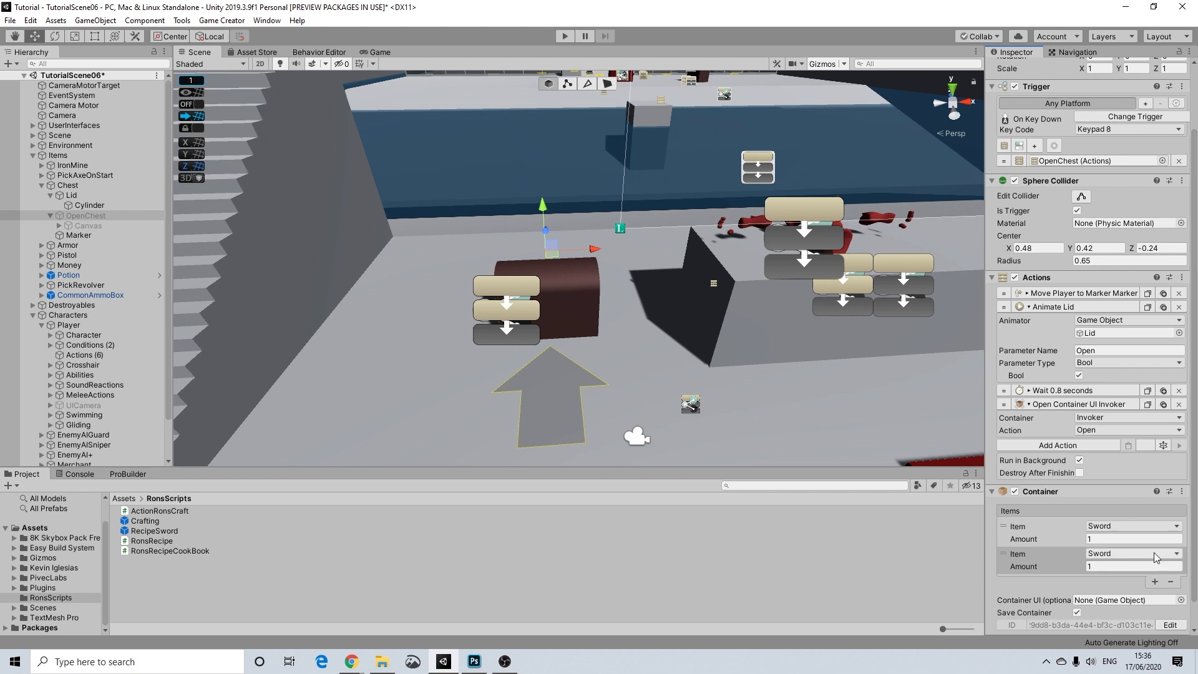
pyautogui.click(1130, 526)
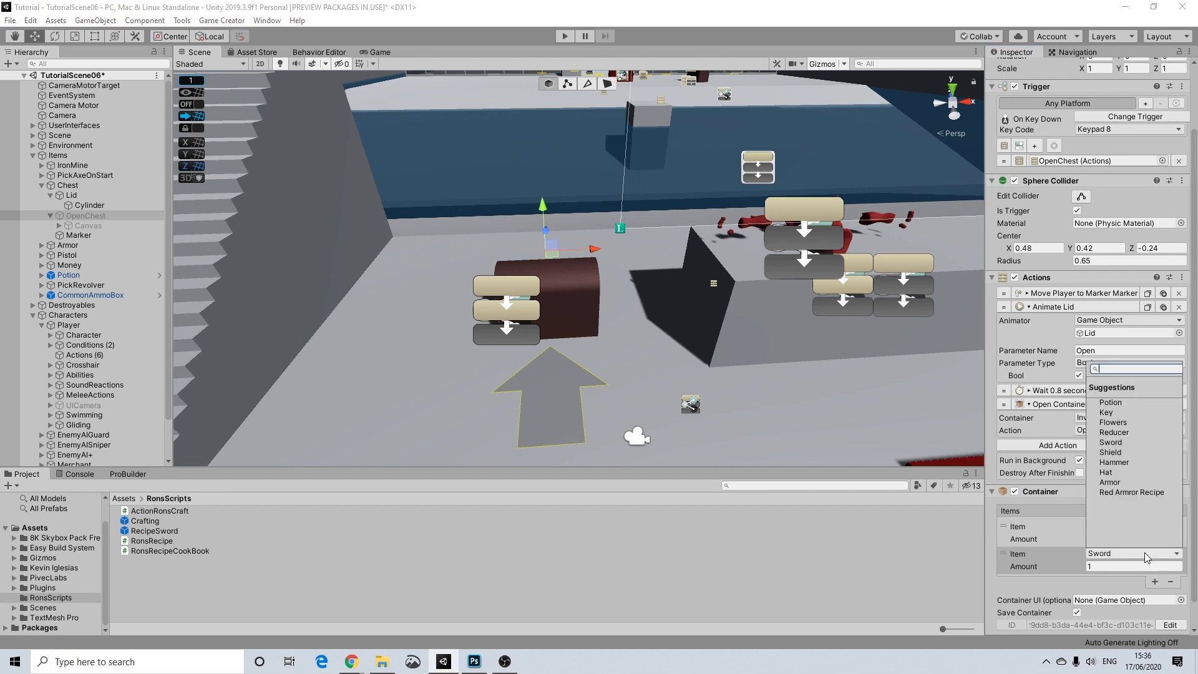
pyautogui.click(1118, 492)
pyautogui.scroll(-1, 1098, 499)
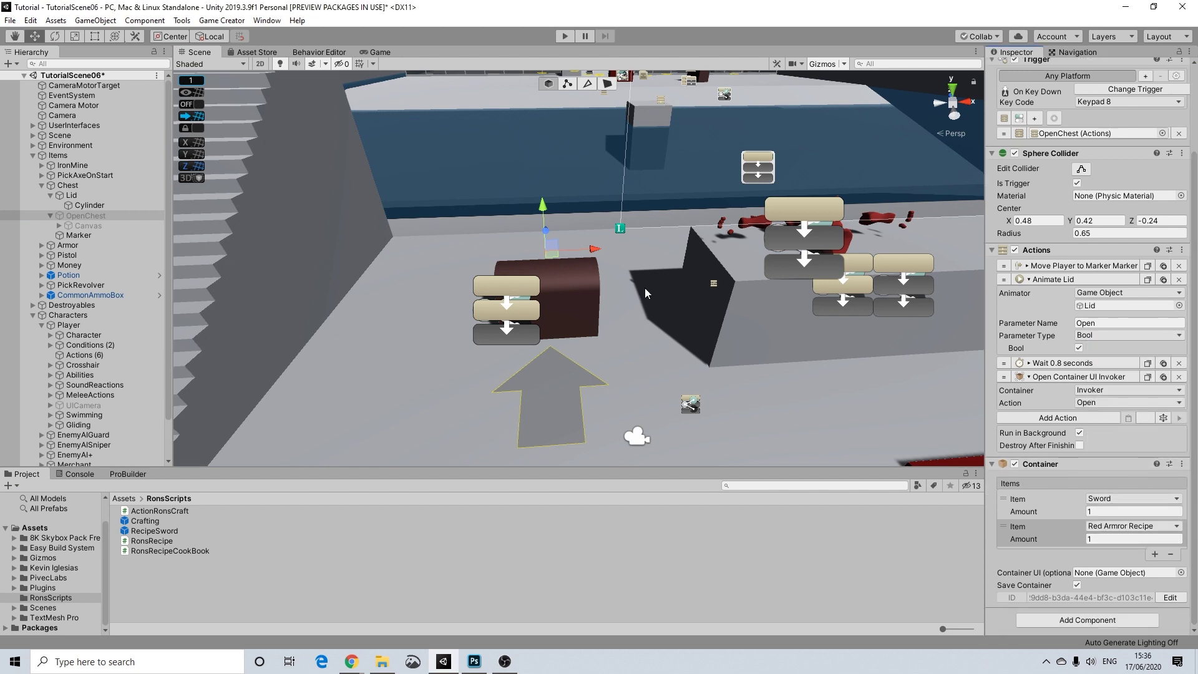
# Collapse the Chest, Characters and Items groups in the hierarchy and view the chest area of the scene.
pyautogui.scroll(-3, 645, 287)
pyautogui.scroll(-4, 694, 357)
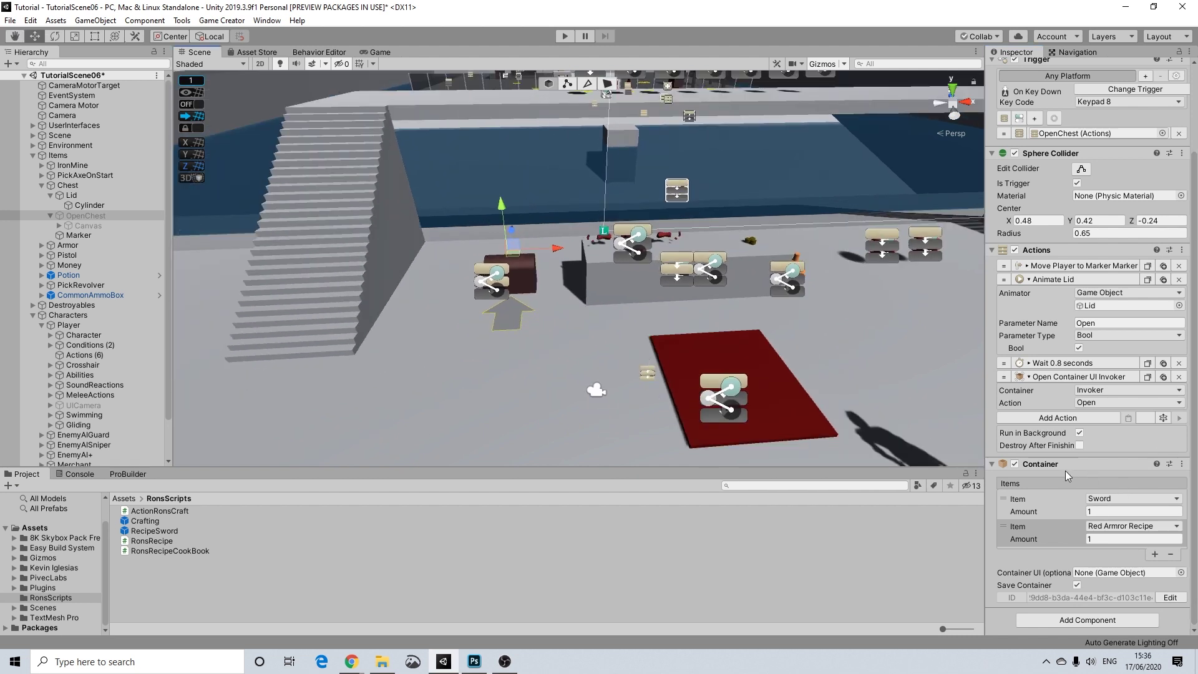
pyautogui.scroll(3, 1068, 467)
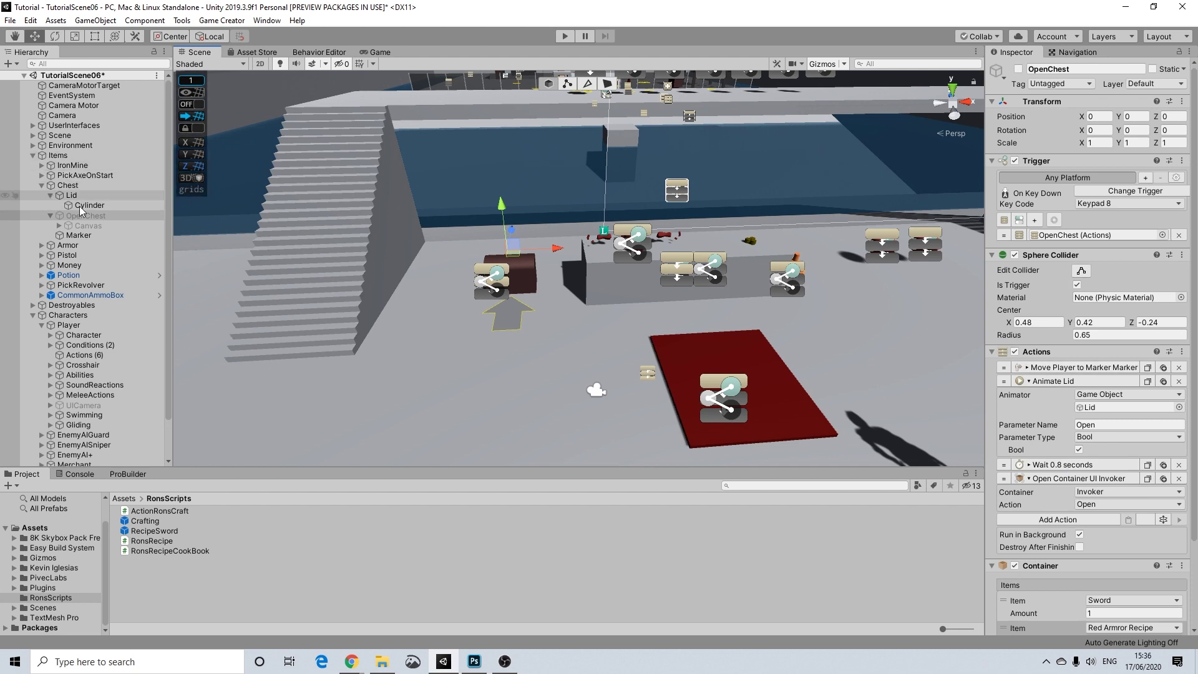
pyautogui.scroll(2, 491, 365)
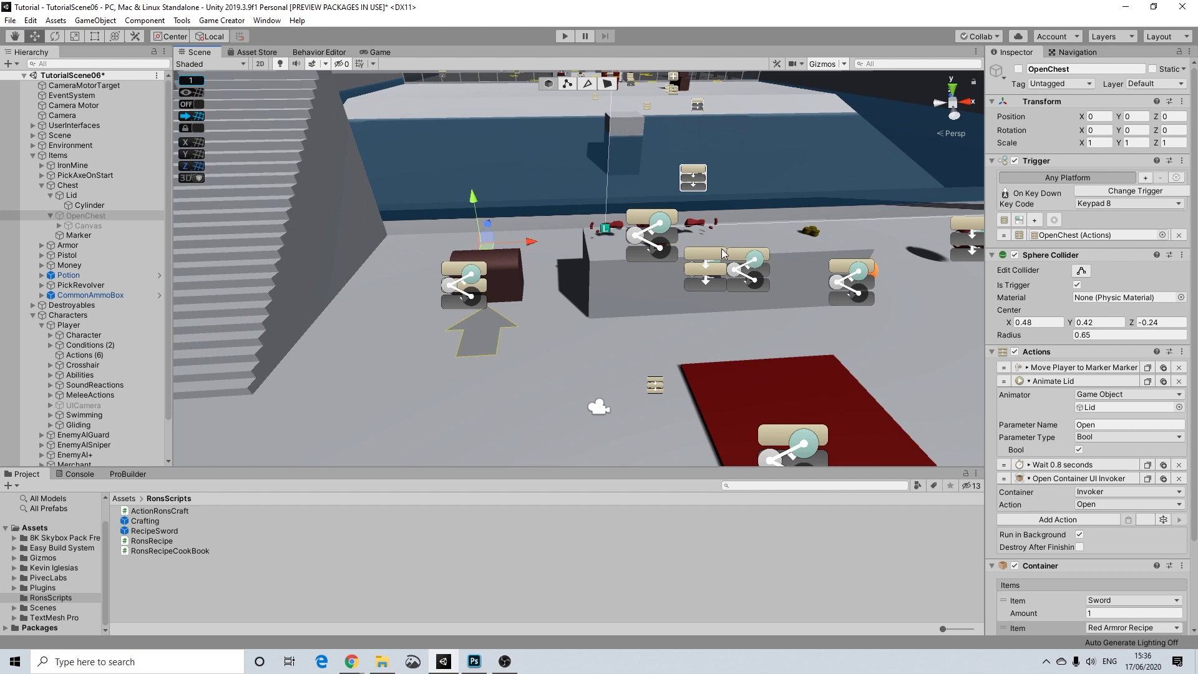
pyautogui.scroll(-2, 709, 240)
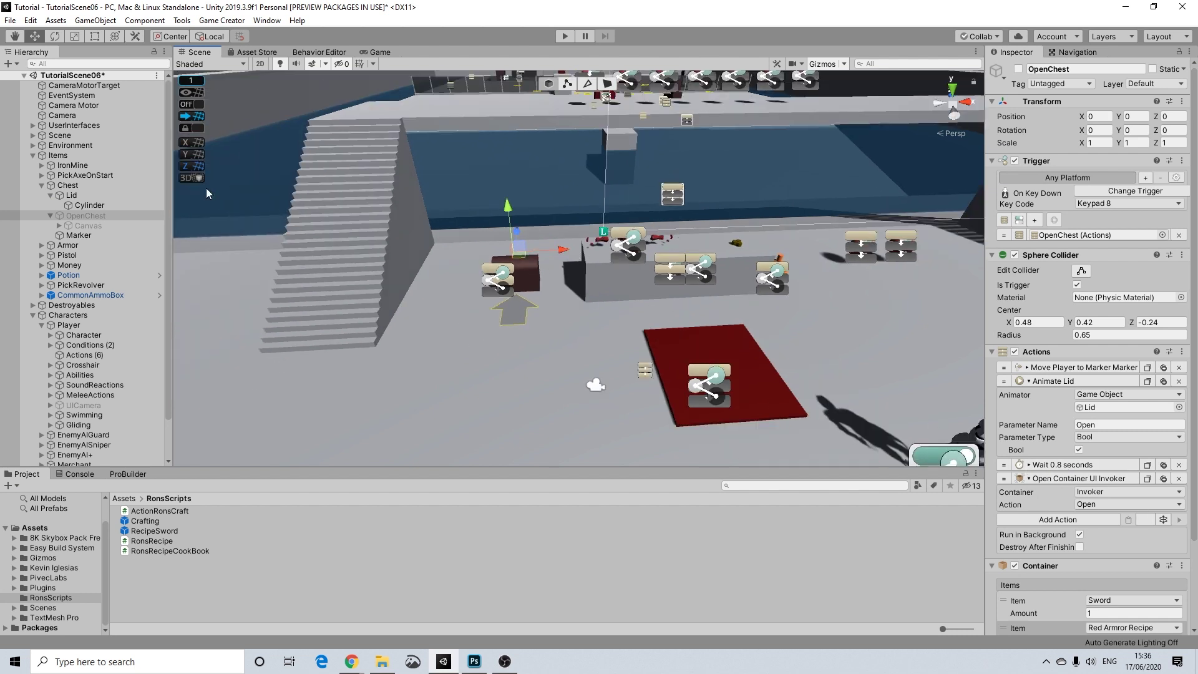
pyautogui.click(42, 185)
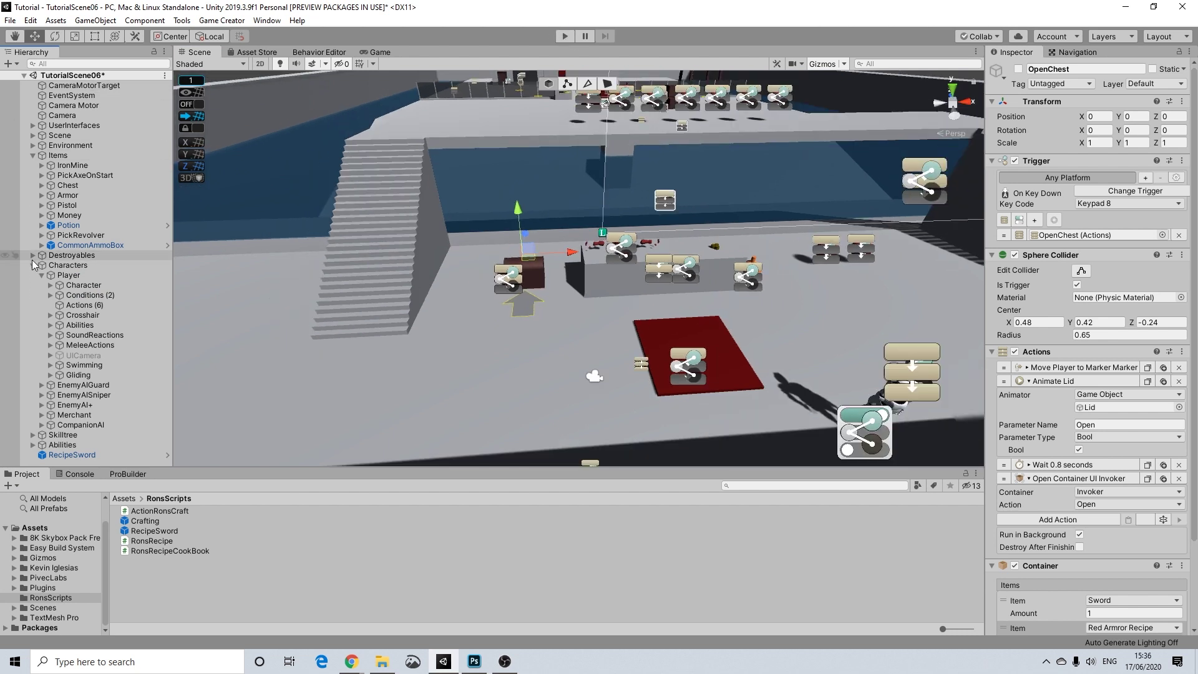
pyautogui.click(33, 265)
pyautogui.click(33, 155)
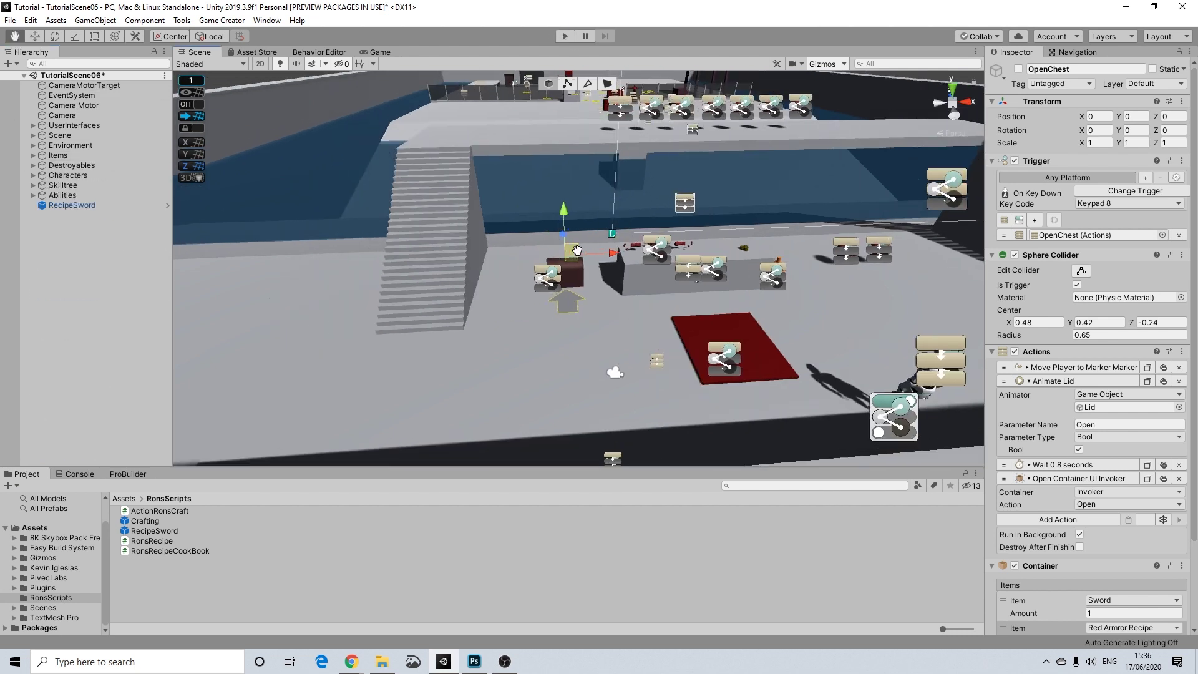
pyautogui.keyDown('alt'); pyautogui.moveTo(666, 265); pyautogui.dragTo(574, 111); pyautogui.keyUp('alt')
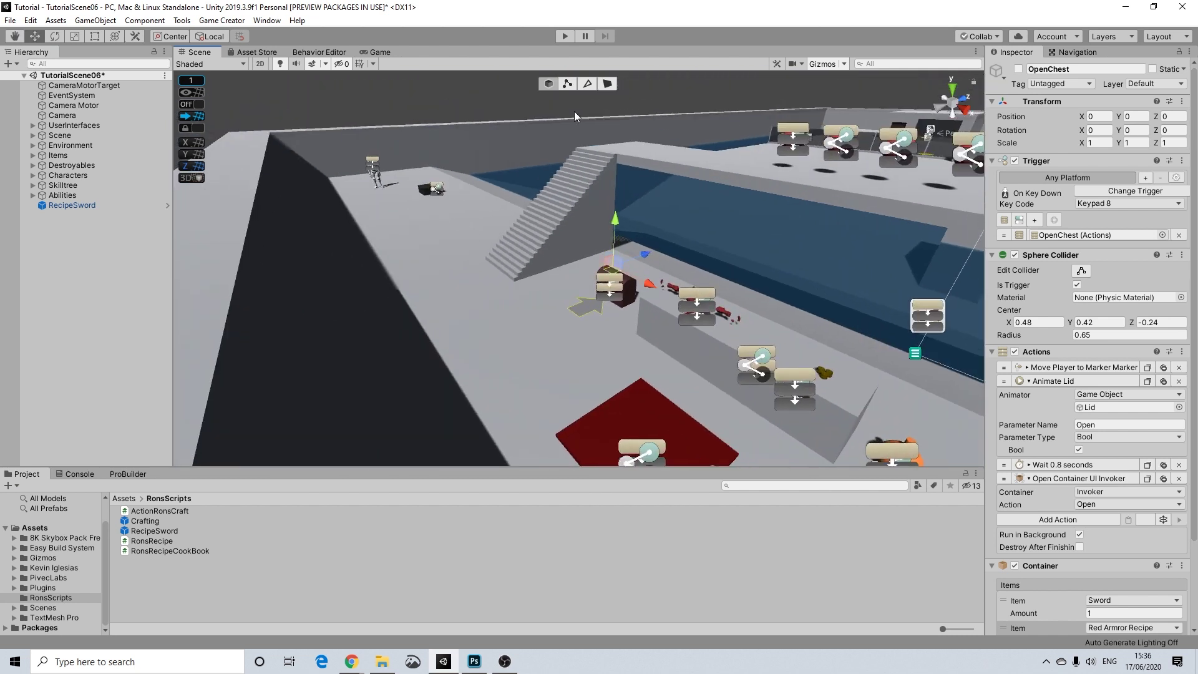
# Start play mode and run the player past the stairs to the dark box at the end of the platform.
pyautogui.click(566, 36)
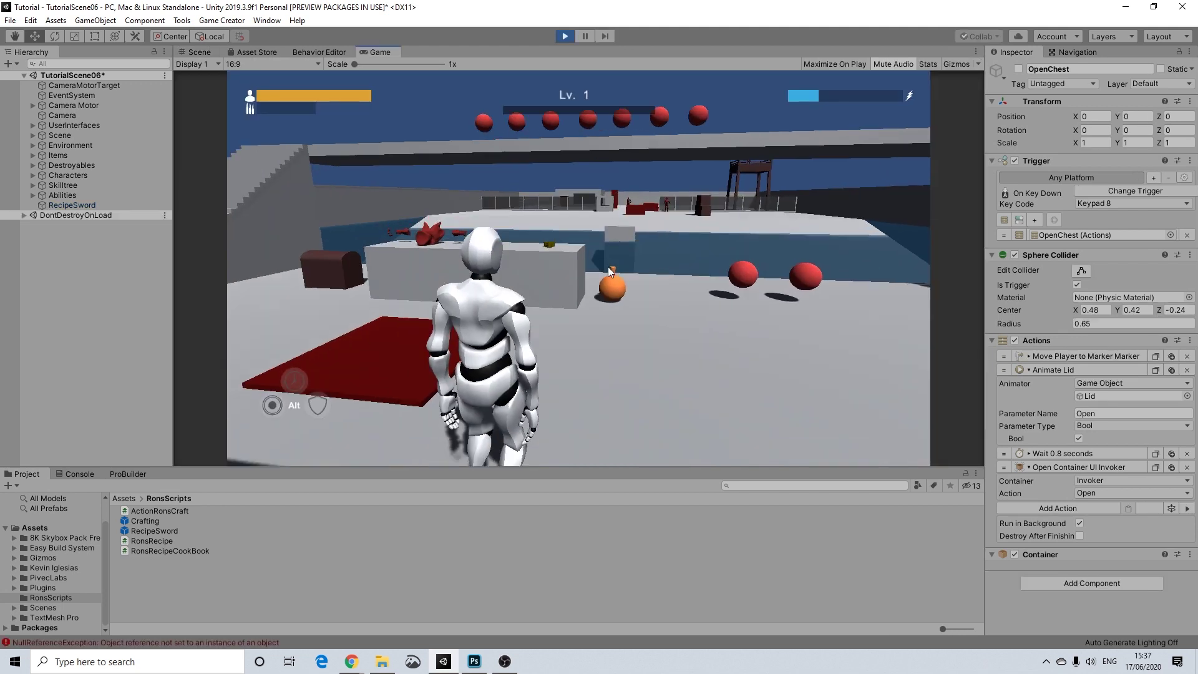
pyautogui.press('w')
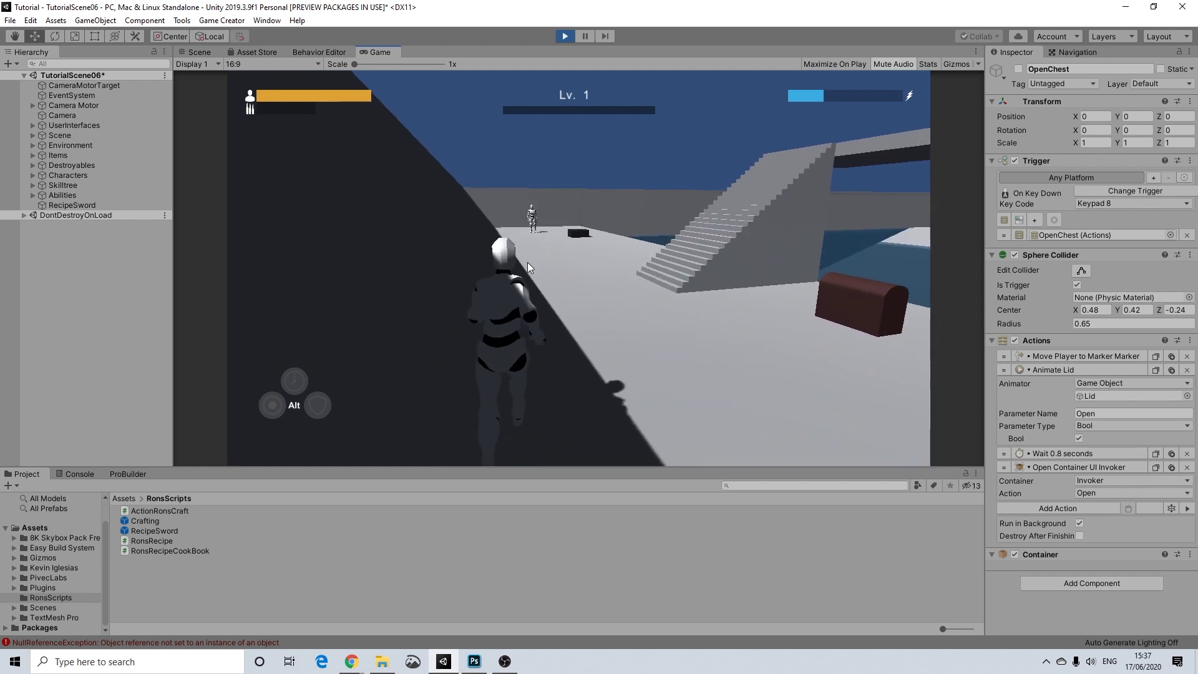
pyautogui.press('w')
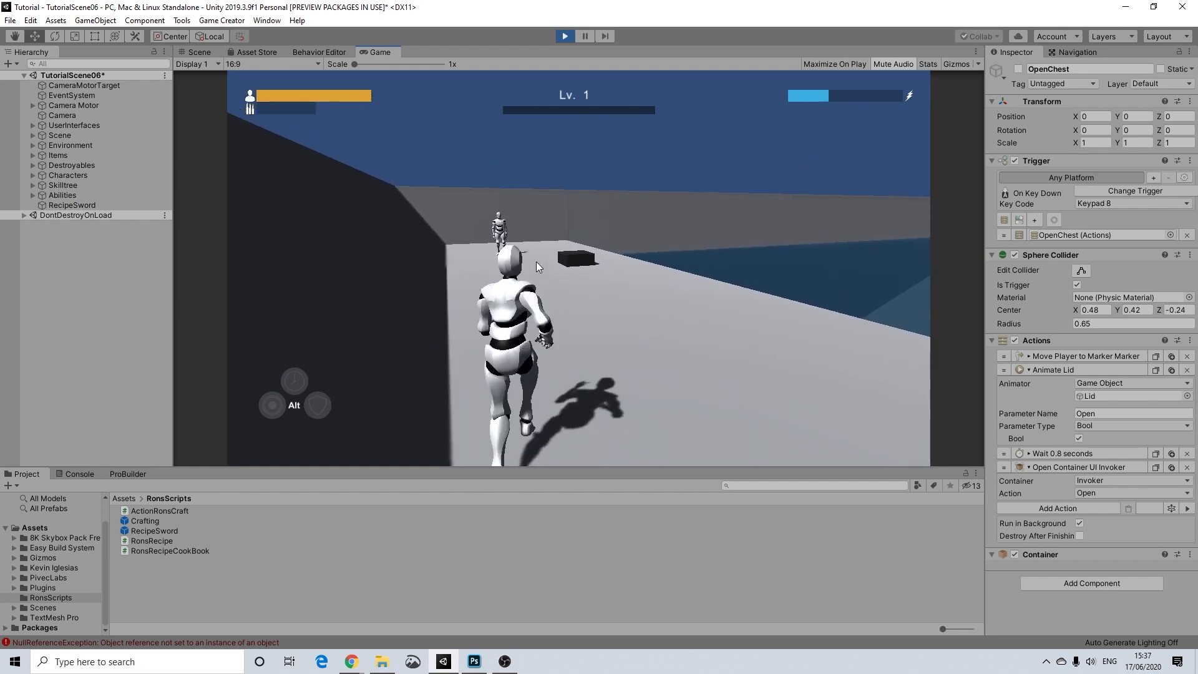
pyautogui.press('w')
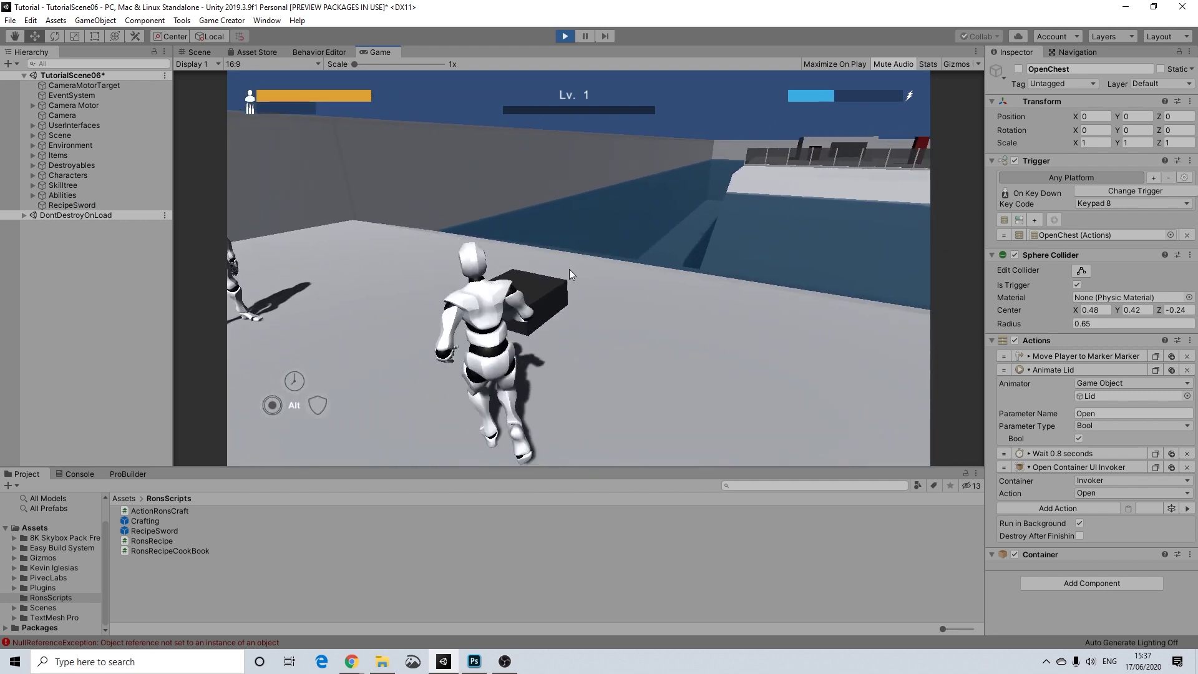
pyautogui.press('KP_8')
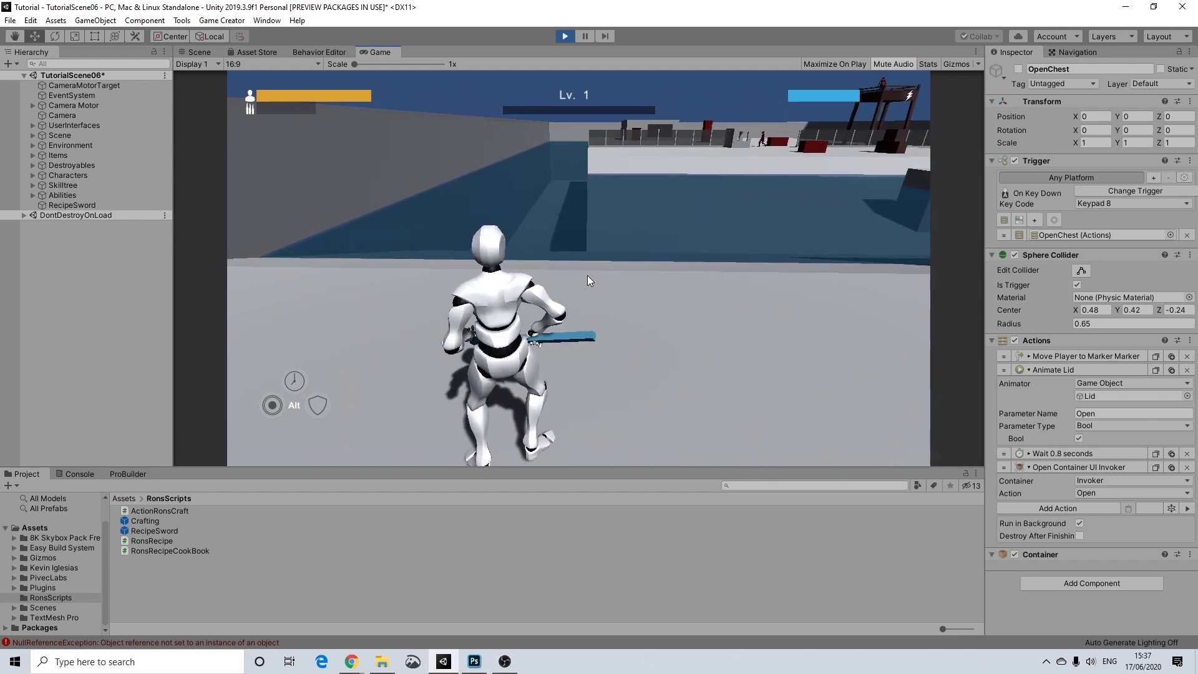
# Check the player's inventory in the pause menu while running back toward the chest, and resume the game.
pyautogui.press('w')
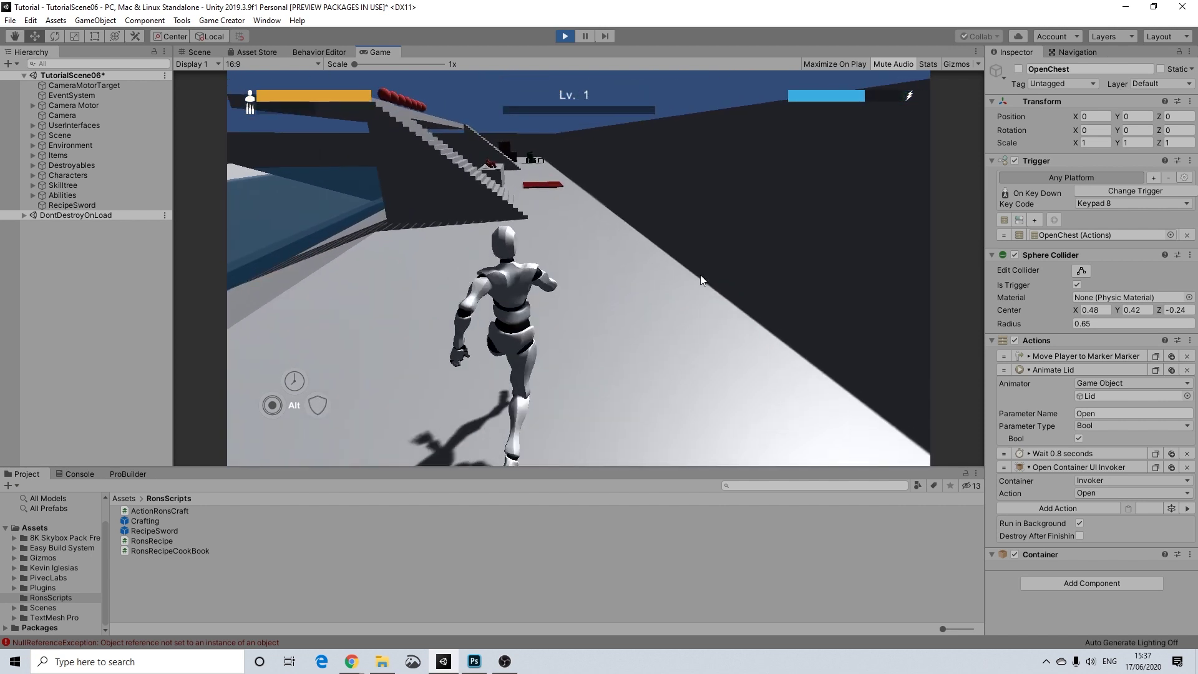
pyautogui.press('Escape')
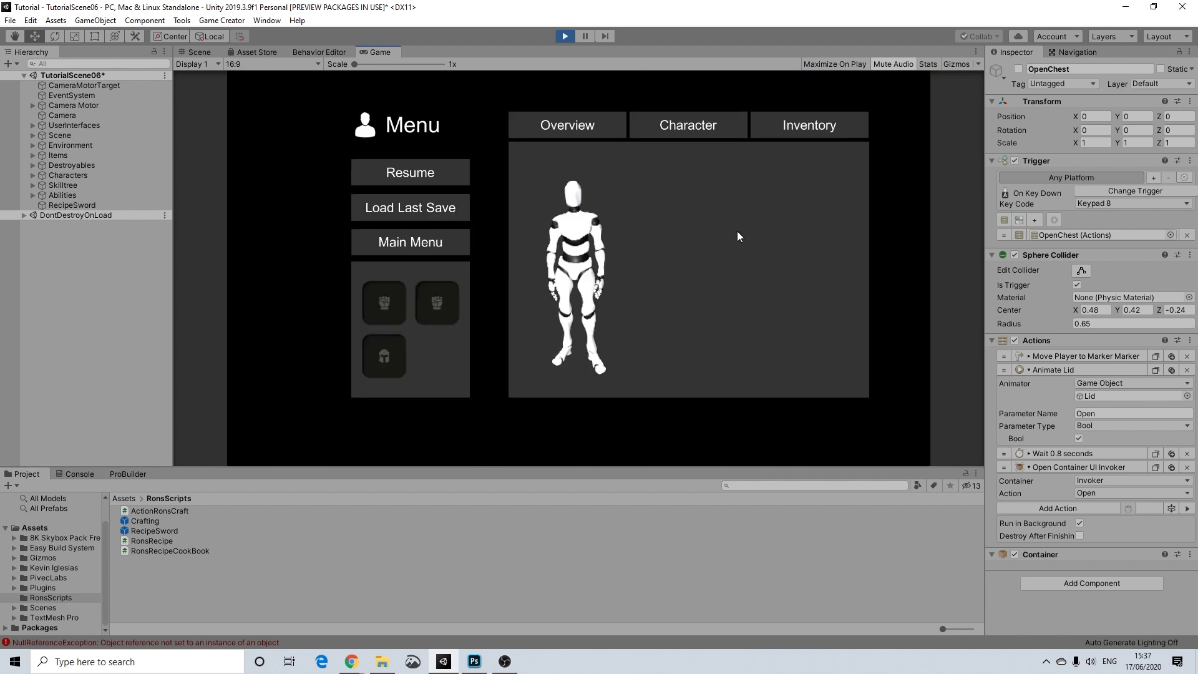
pyautogui.click(817, 126)
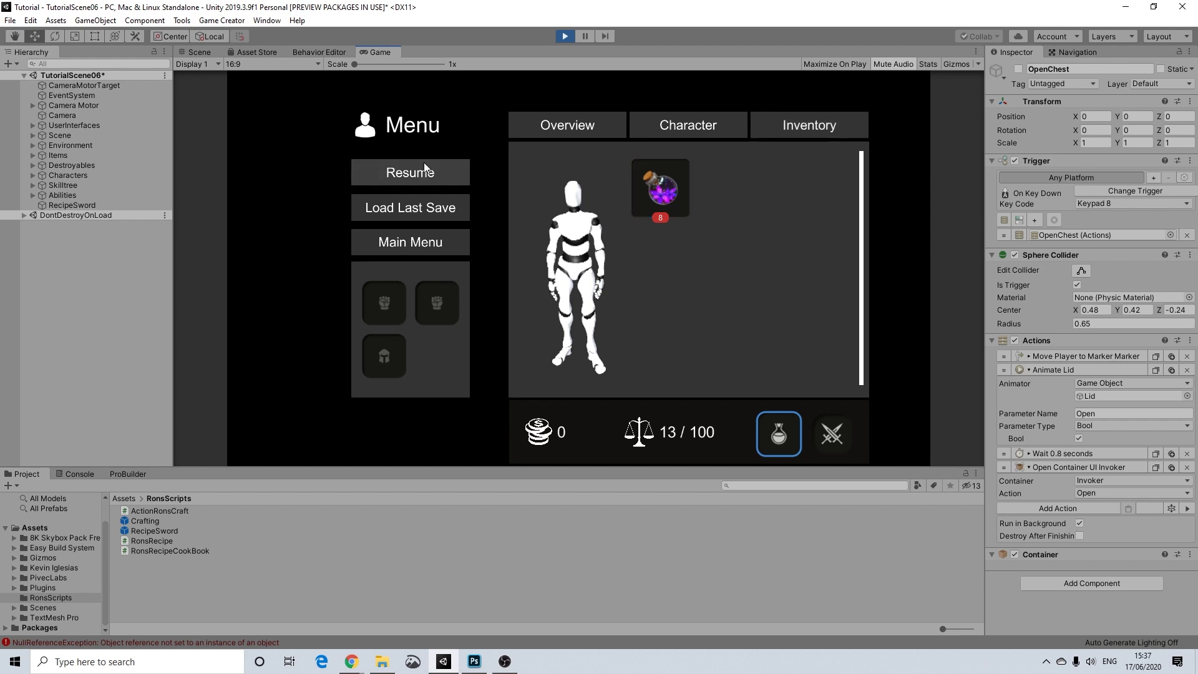
pyautogui.click(407, 164)
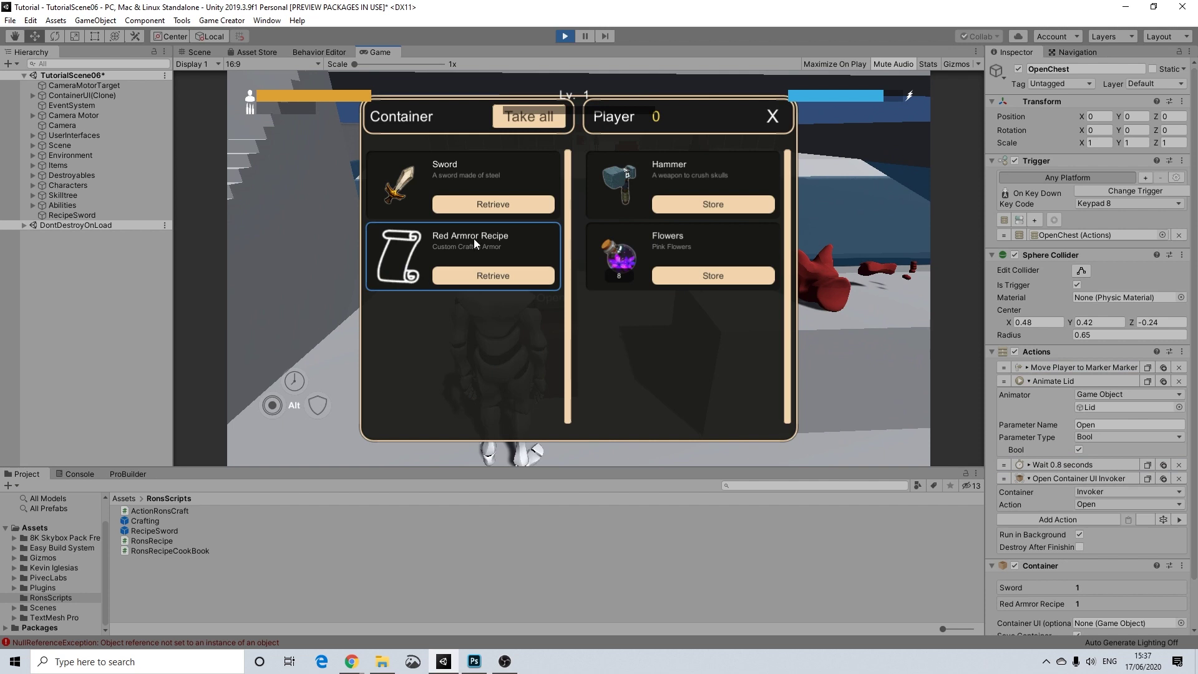
# Retrieve the Red Armror Recipe from the chest's container, close it, and use the recipe in the player's inventory.
pyautogui.click(485, 275)
pyautogui.click(772, 116)
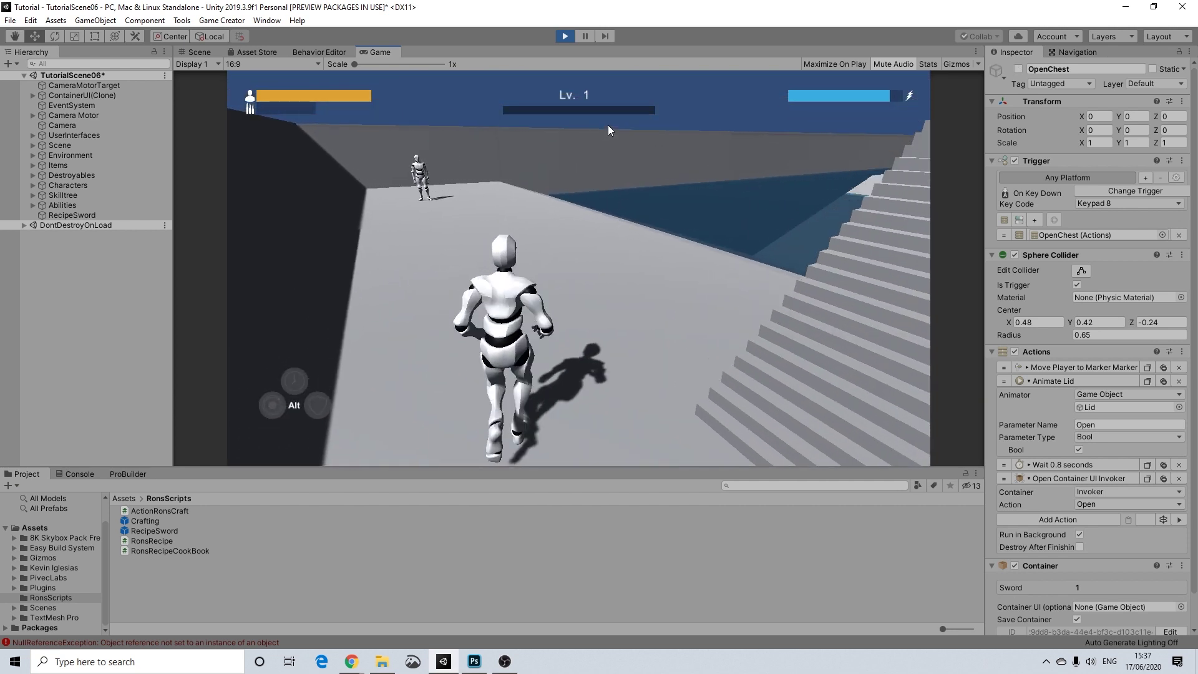
pyautogui.press('i')
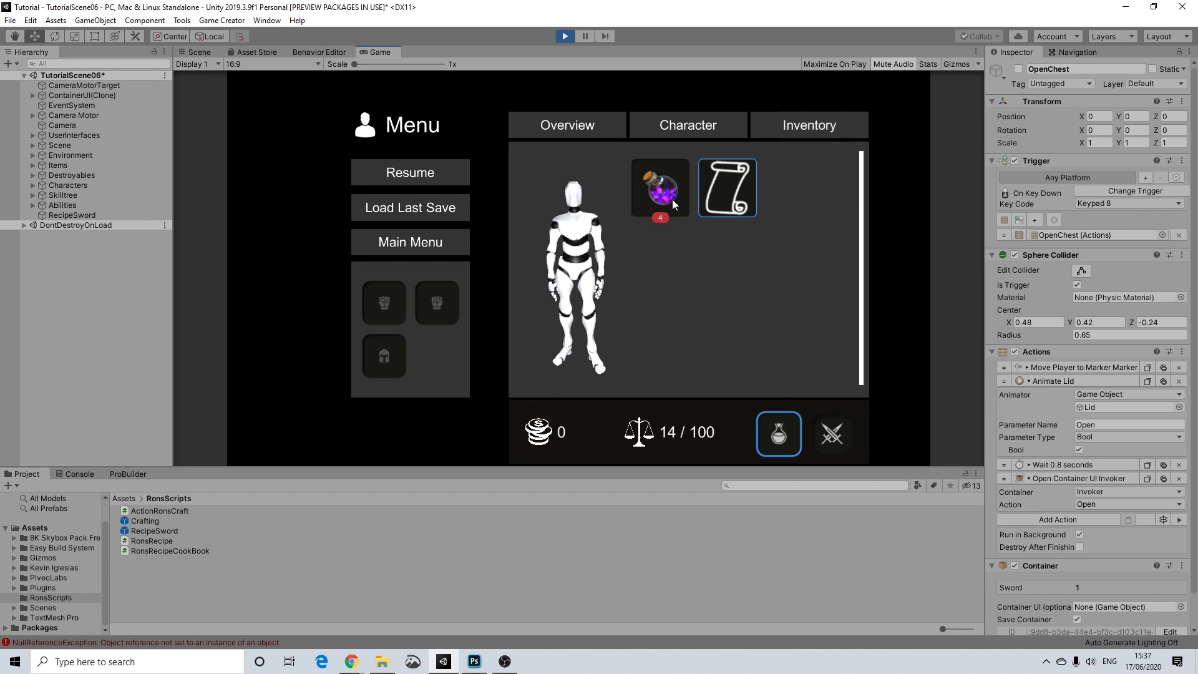
# Equip the red Armor from the inventory's weapons category and resume the game.
pyautogui.click(830, 432)
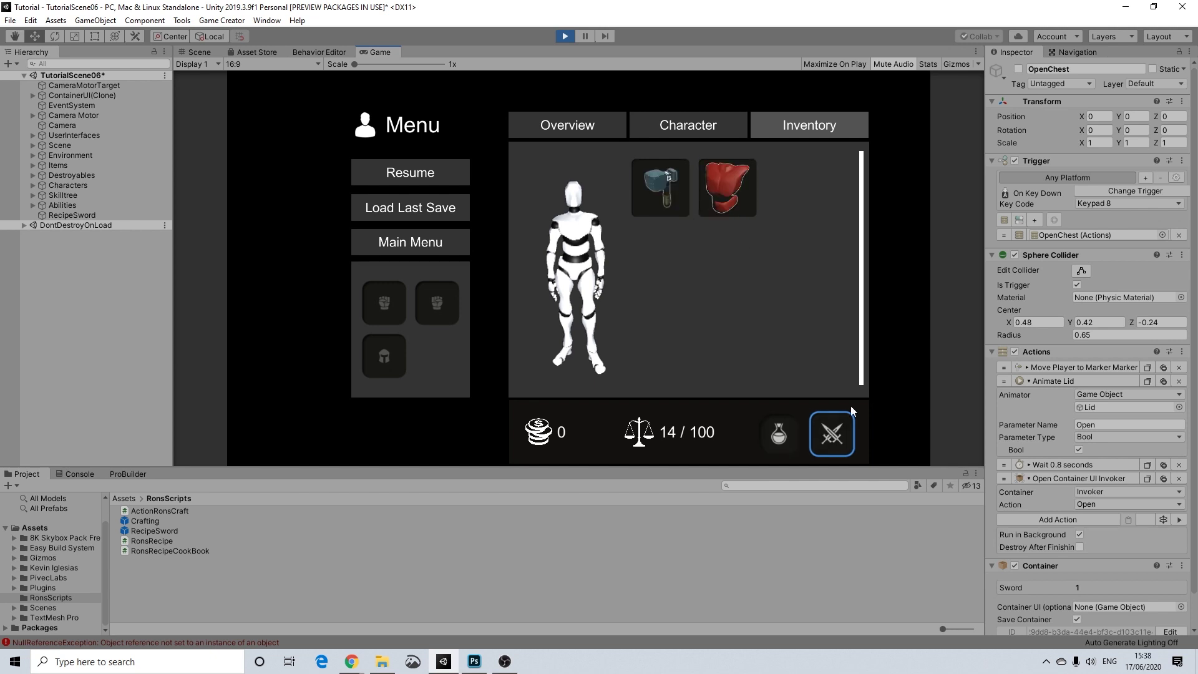
pyautogui.click(731, 202)
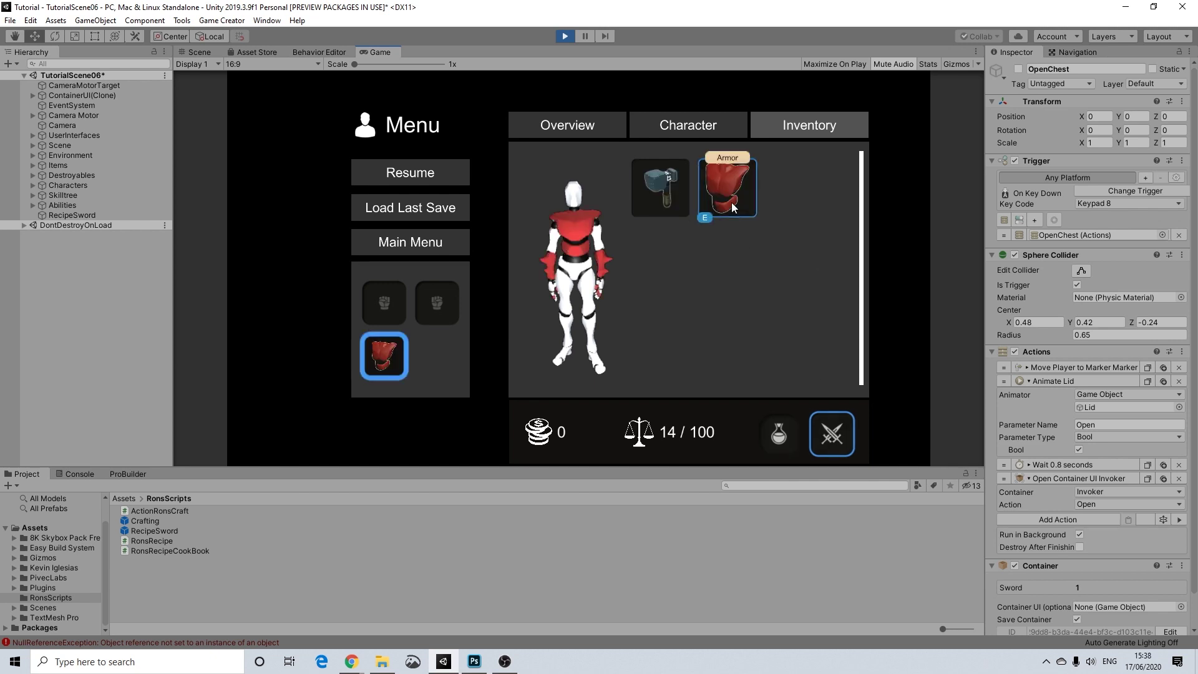
pyautogui.click(433, 174)
# Run the armored player up onto the bridge, through the red spheres, and jump back down to test the armor in motion.
pyautogui.press('w')
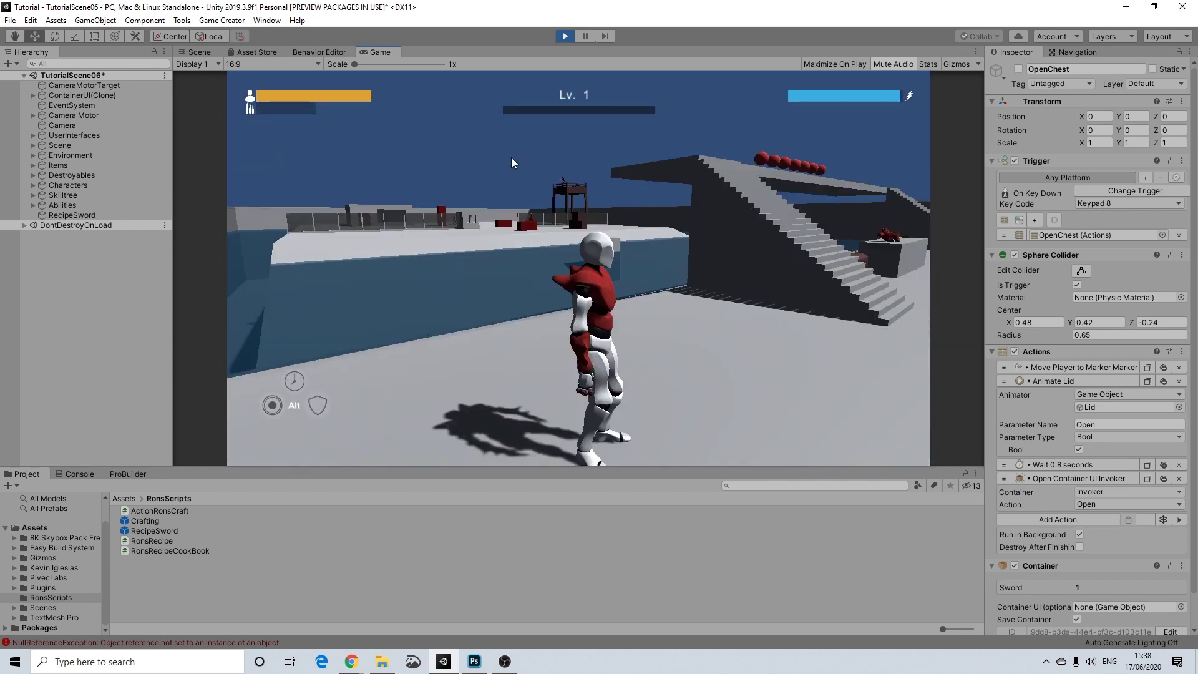
pyautogui.press('w')
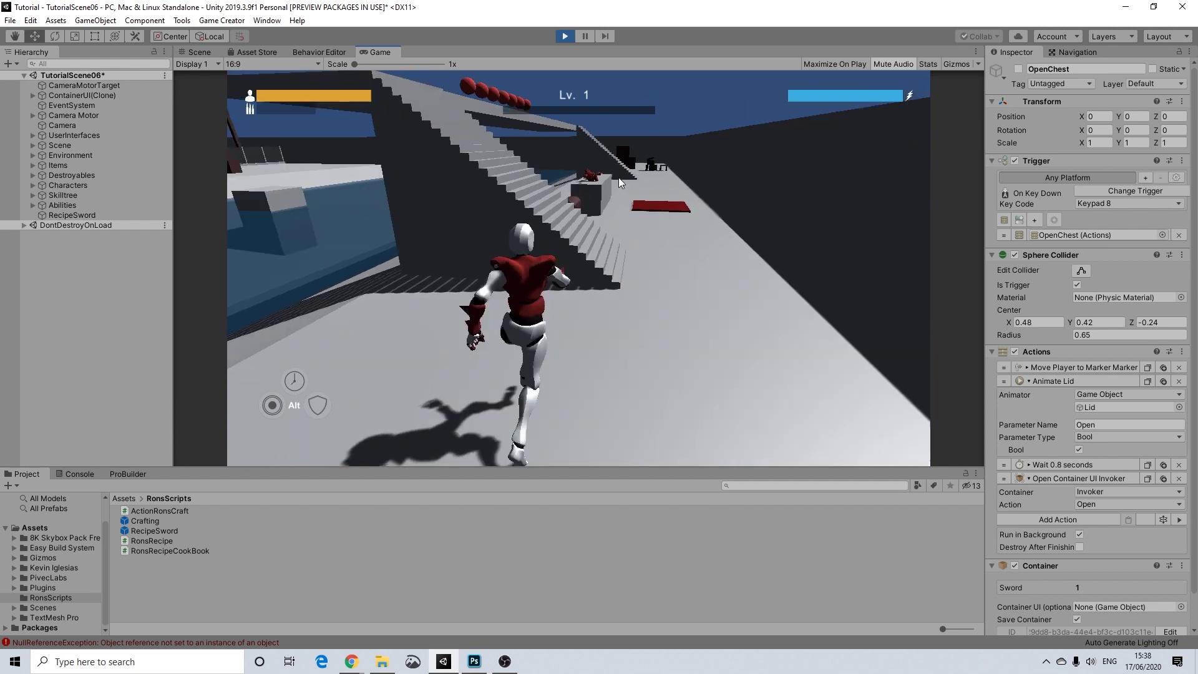
pyautogui.press('w')
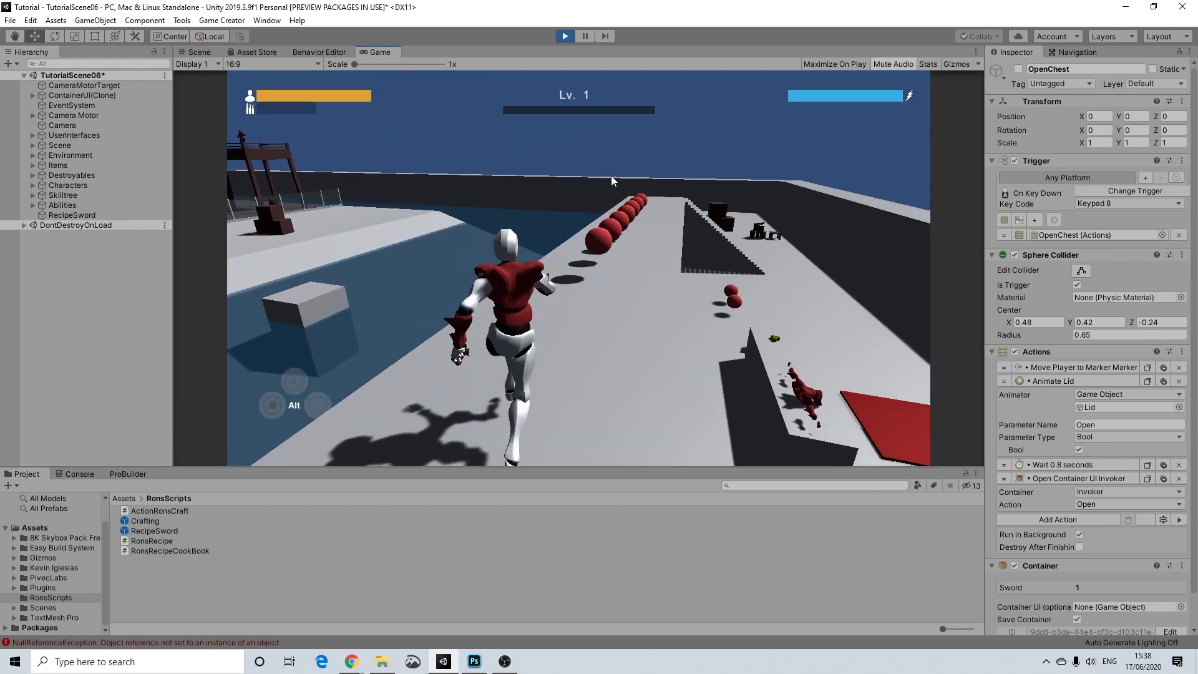
pyautogui.press('w')
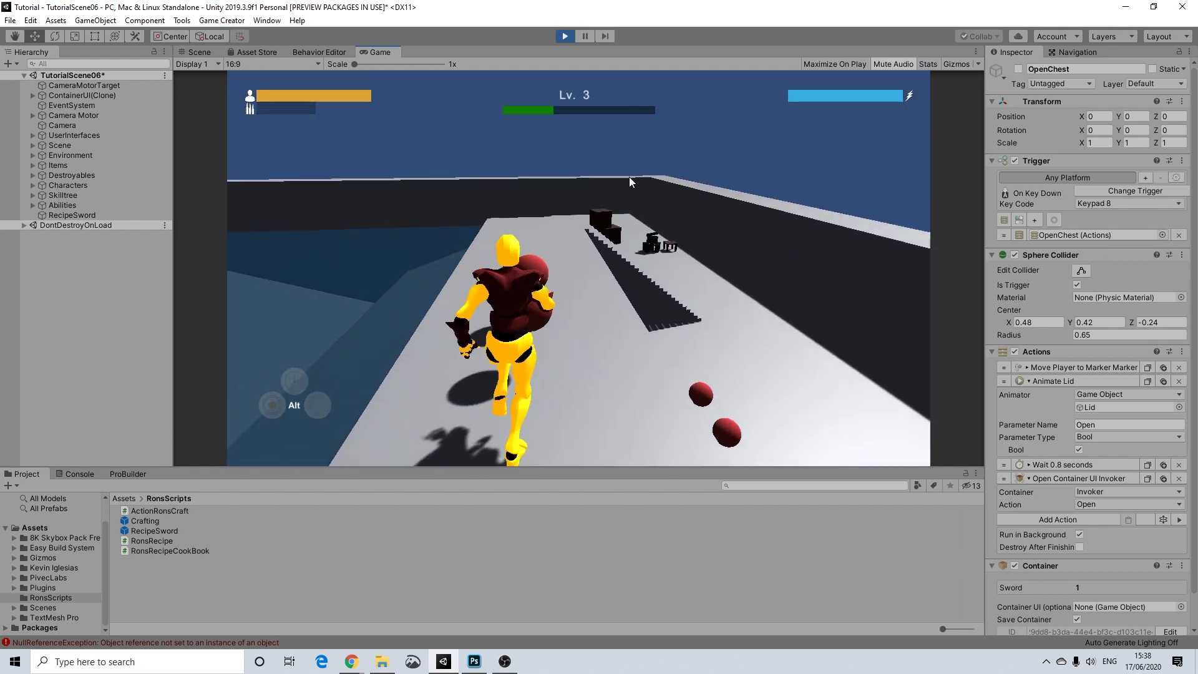
pyautogui.press('w')
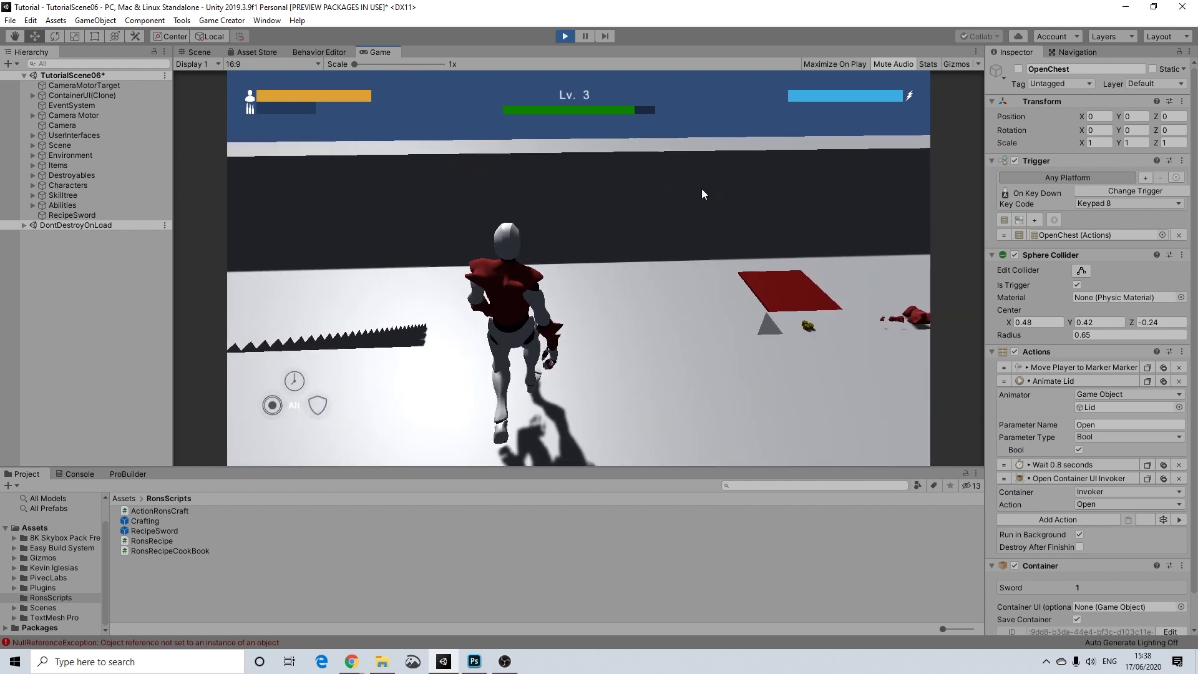
pyautogui.press('space')
pyautogui.press('w')
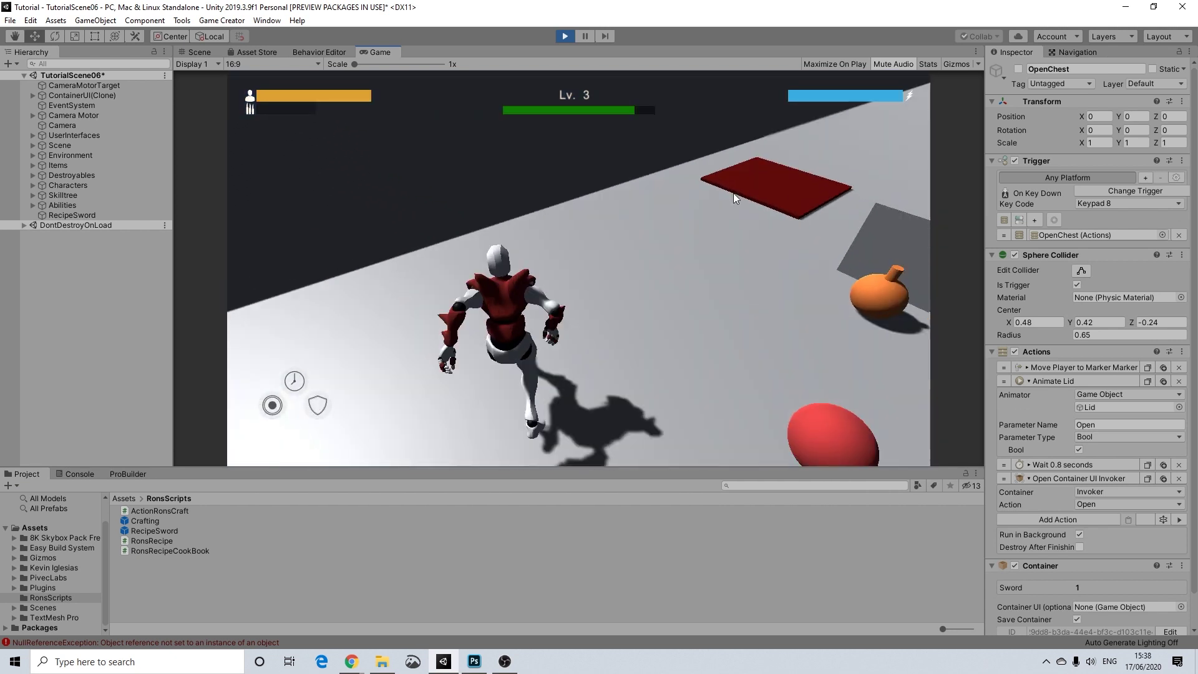
# Stop play mode and inspect the Cook Book settings of the RecipeSword object.
pyautogui.click(564, 35)
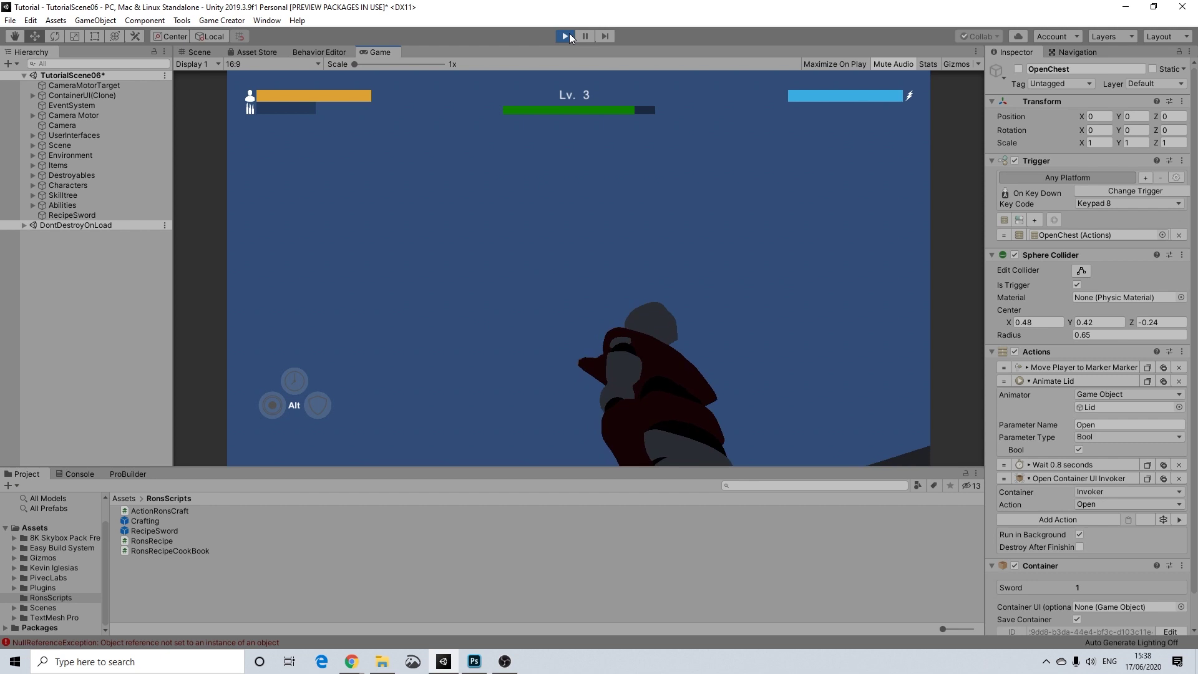
pyautogui.click(80, 204)
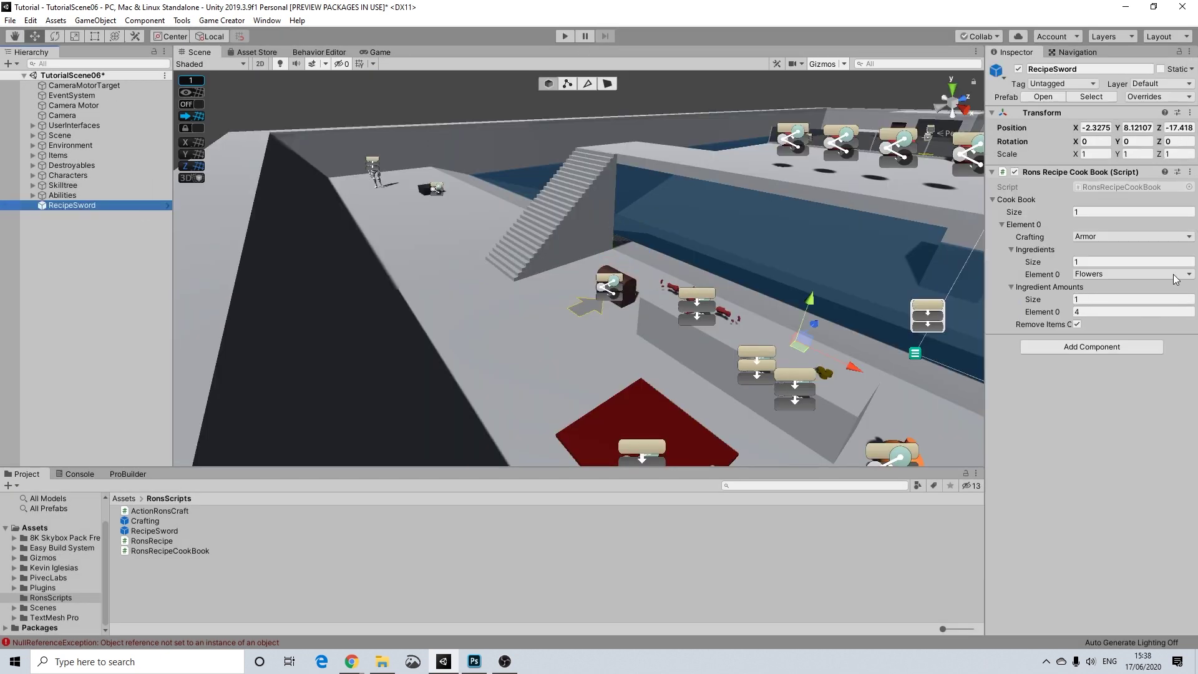
# Try an Ingredients size of 10 for the Armor entry in RecipeSword's Cook Book, and return the size to 1.
pyautogui.click(1086, 262)
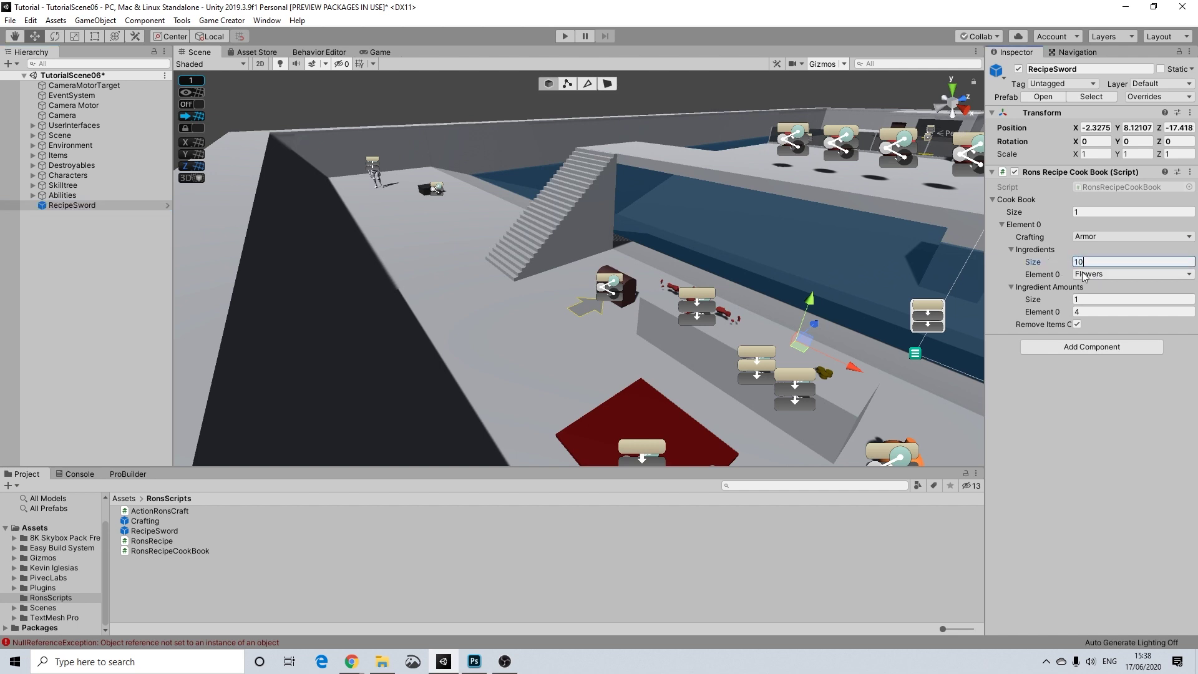
pyautogui.write('10')
pyautogui.press('Return')
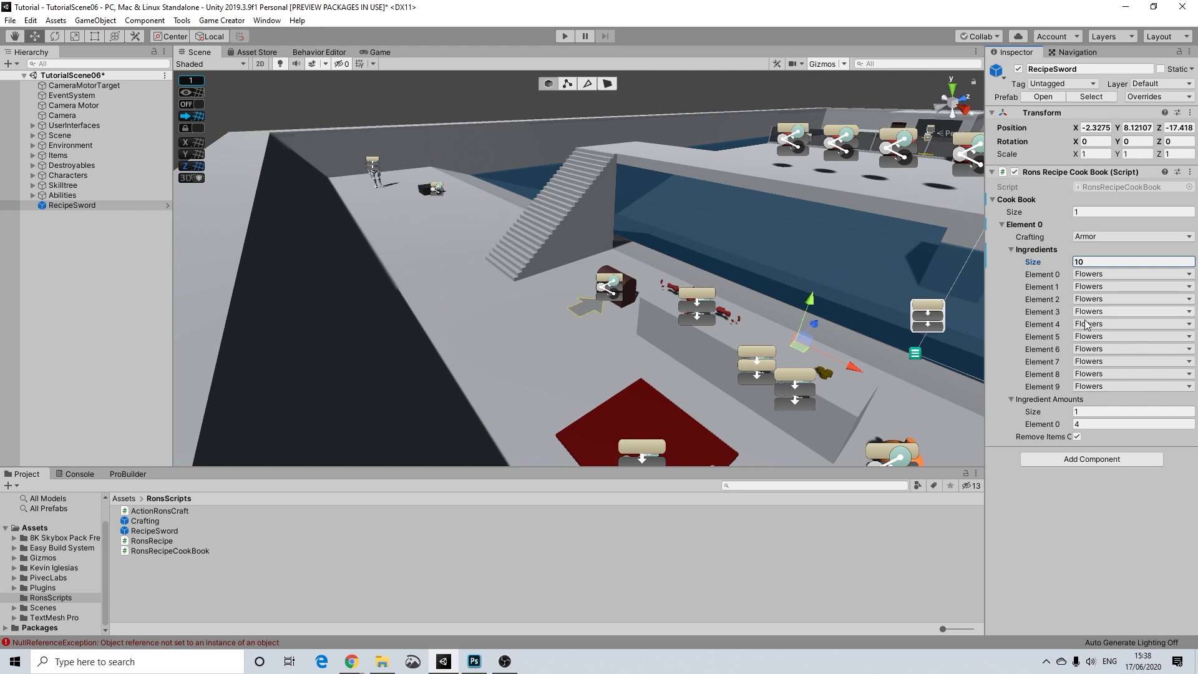
pyautogui.click(1090, 264)
pyautogui.write('1')
pyautogui.press('Return')
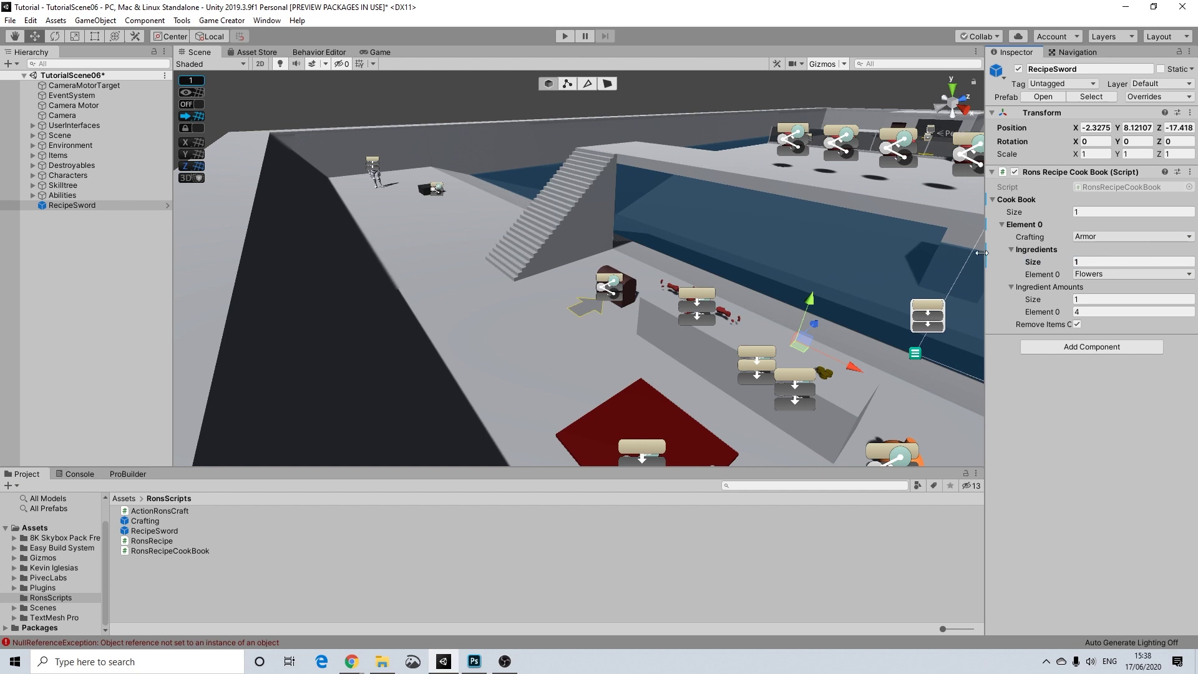
# Deselect the RecipeSword object and view the surrounding scene.
pyautogui.scroll(-5, 730, 358)
pyautogui.scroll(-5, 669, 326)
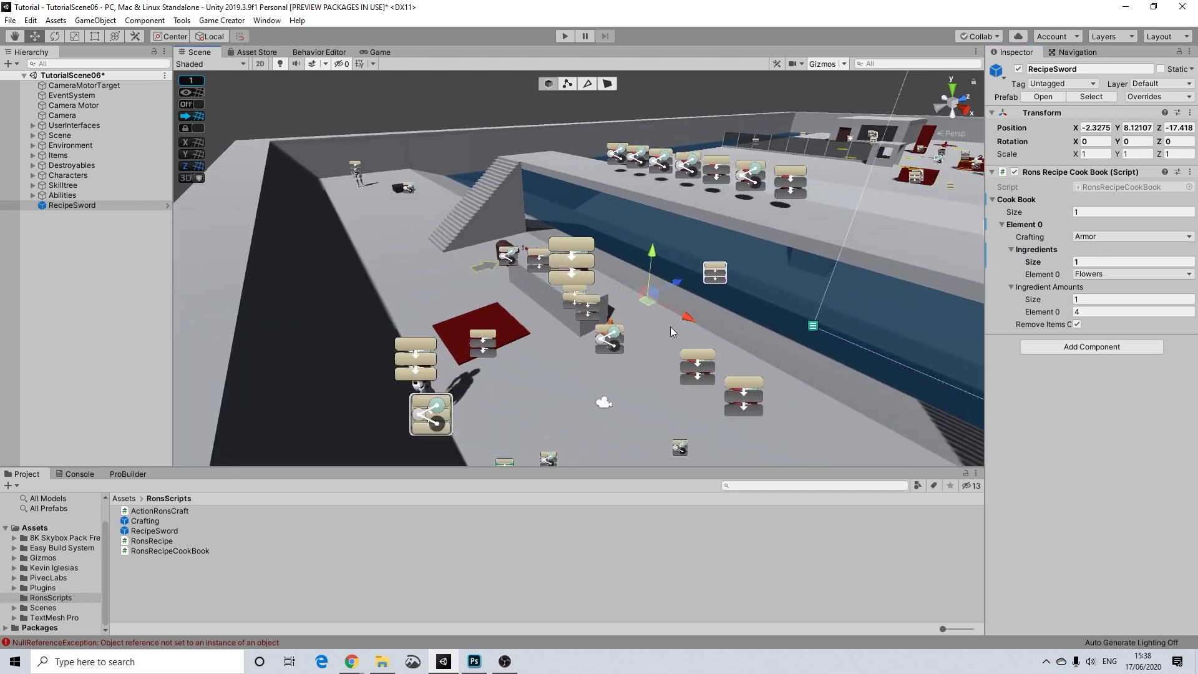
pyautogui.moveTo(650, 324); pyautogui.dragTo(618, 317, button='middle')
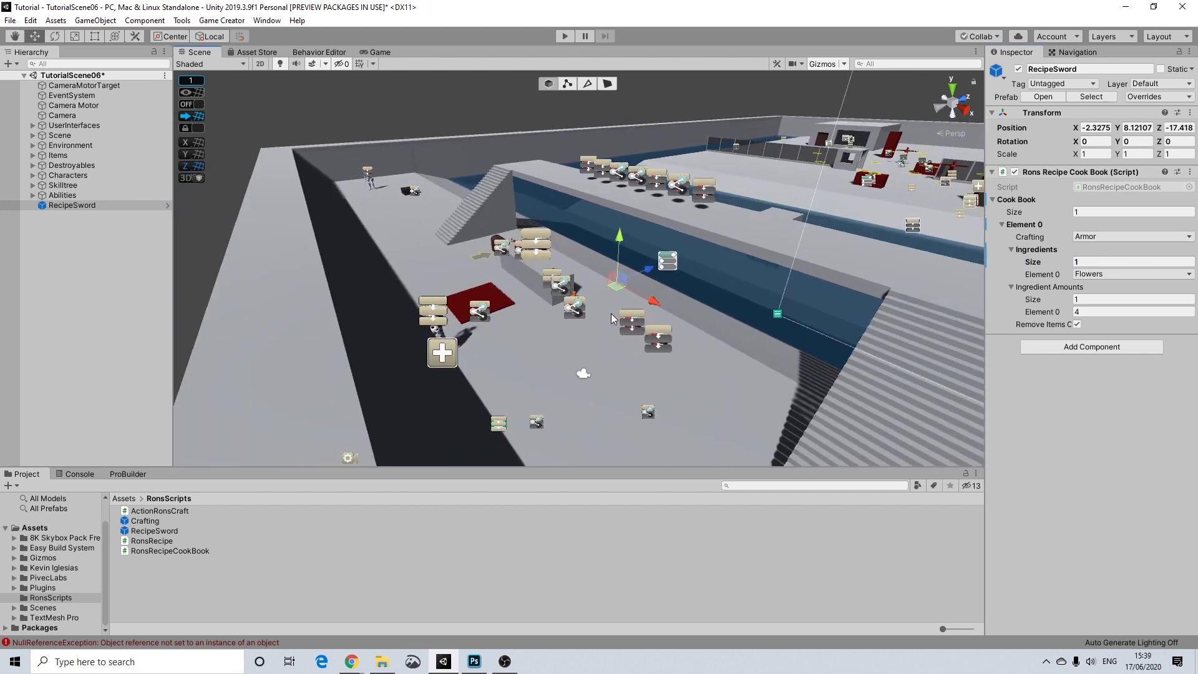
pyautogui.scroll(3, 619, 317)
pyautogui.click(382, 132)
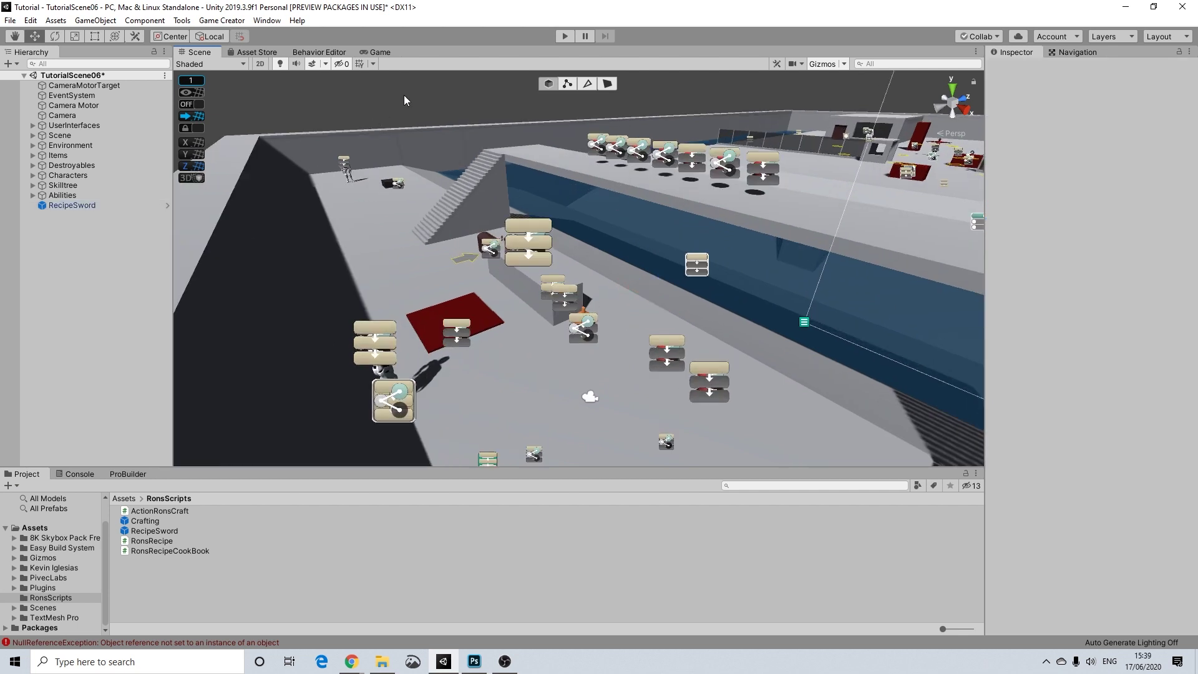
pyautogui.scroll(2, 526, 282)
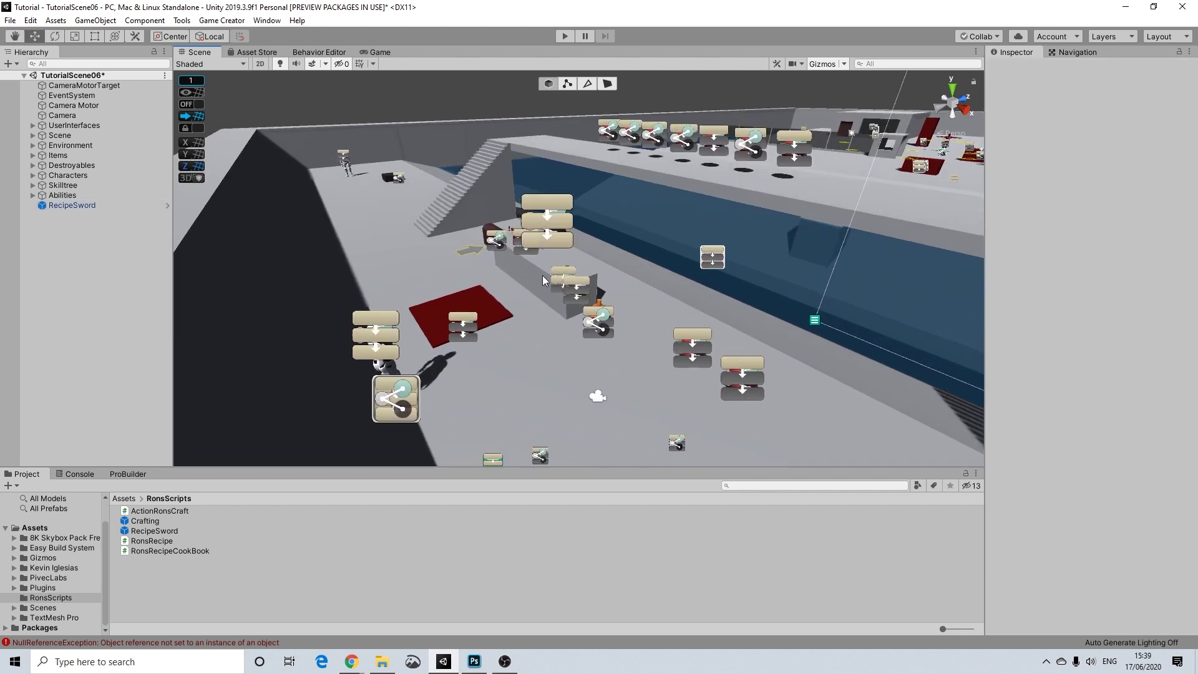